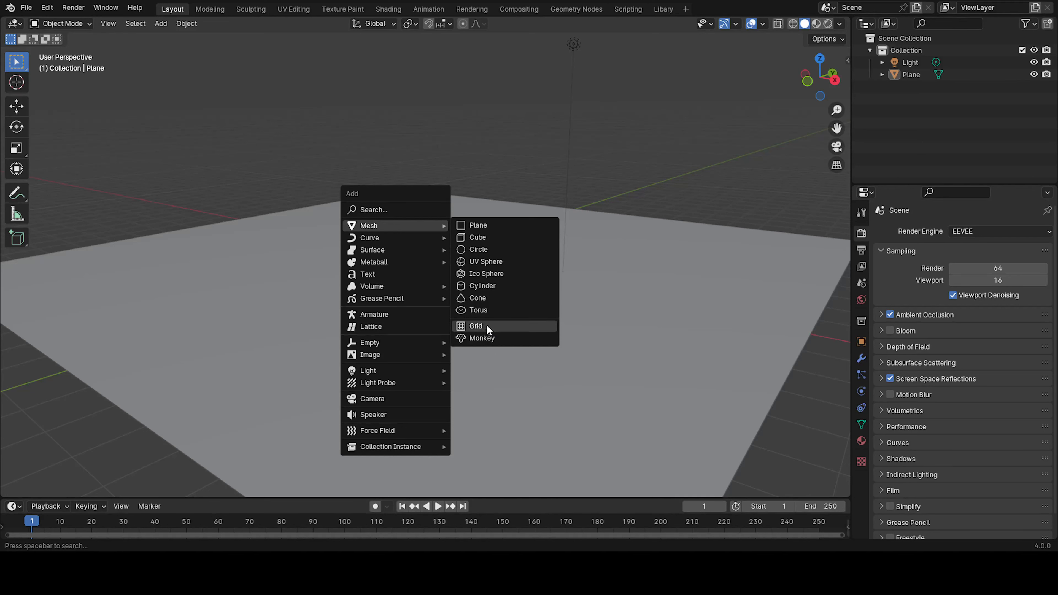
- Add a cylinder mesh at the centre of the plane and raise it about 1 m along Z onto the floor
click(485, 286)
key(g)
key(z)
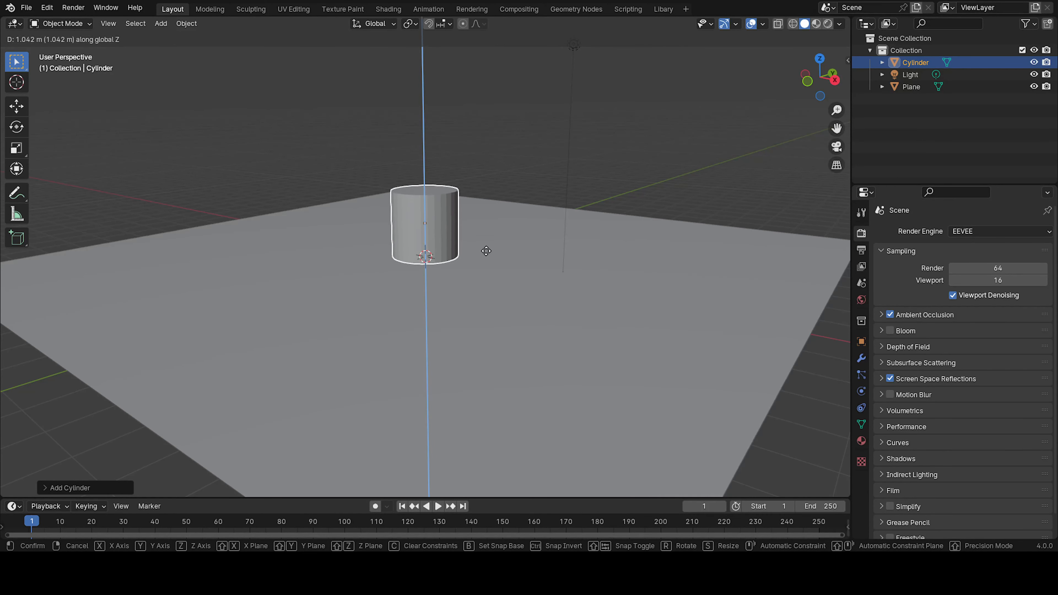
click(477, 250)
- Add a UV sphere and raise it along the Z axis above the floor plane
key(shift+a)
mouse_move(488, 249)
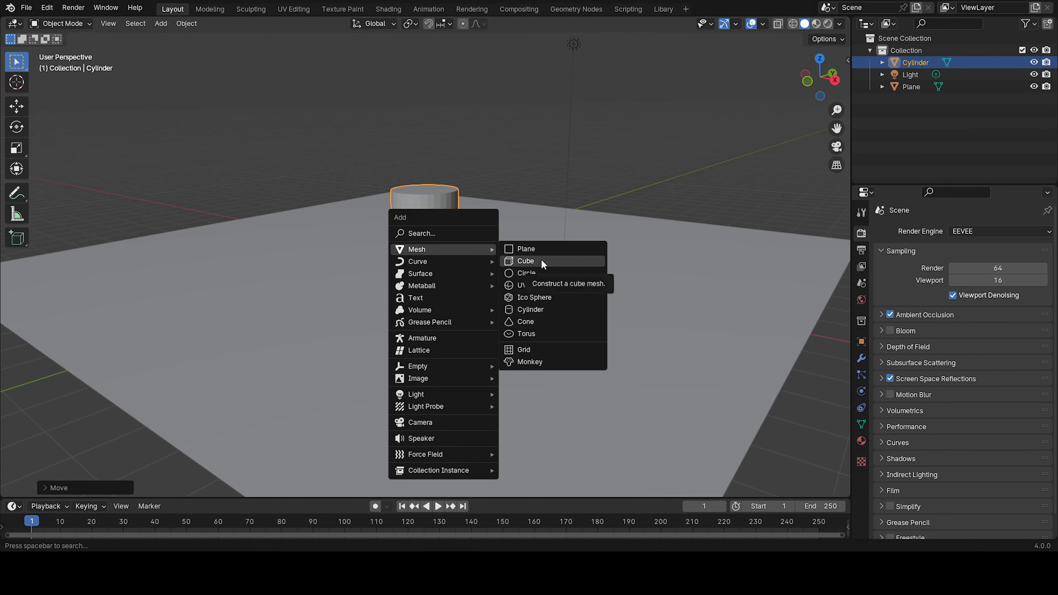
click(536, 285)
middle_drag(500, 250, 452, 256)
key(g)
key(z)
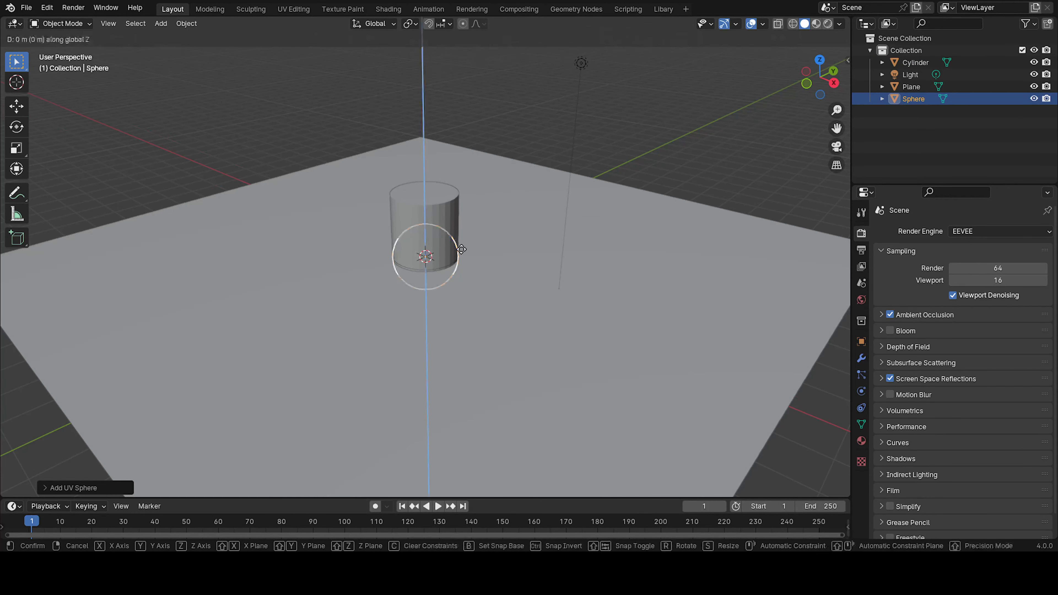
click(468, 228)
- Move the sphere horizontally out of the cylinder to stand beside it, keeping its height
key(g)
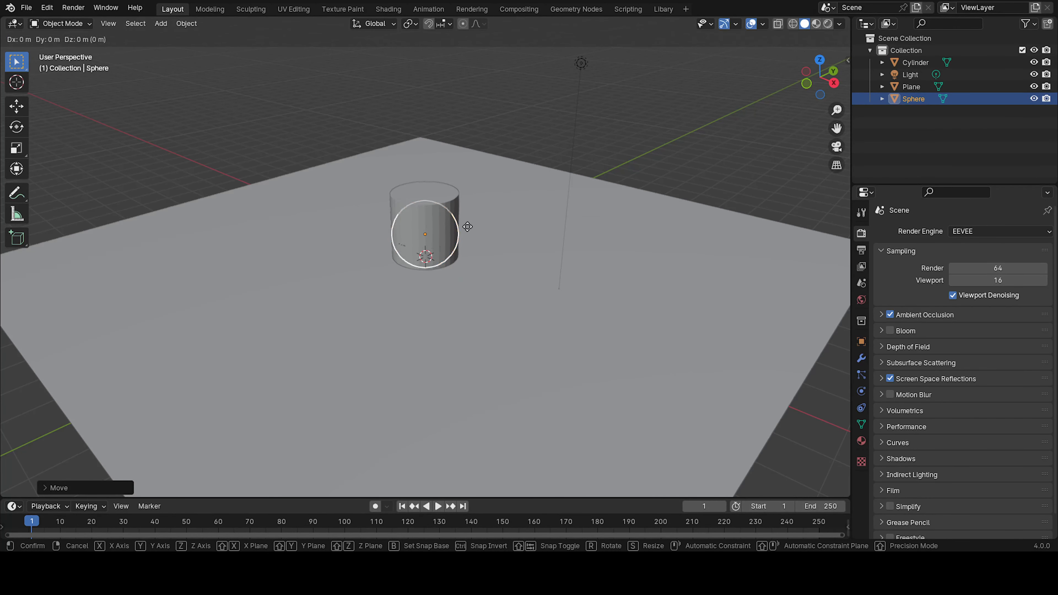
key(shift+z)
click(358, 249)
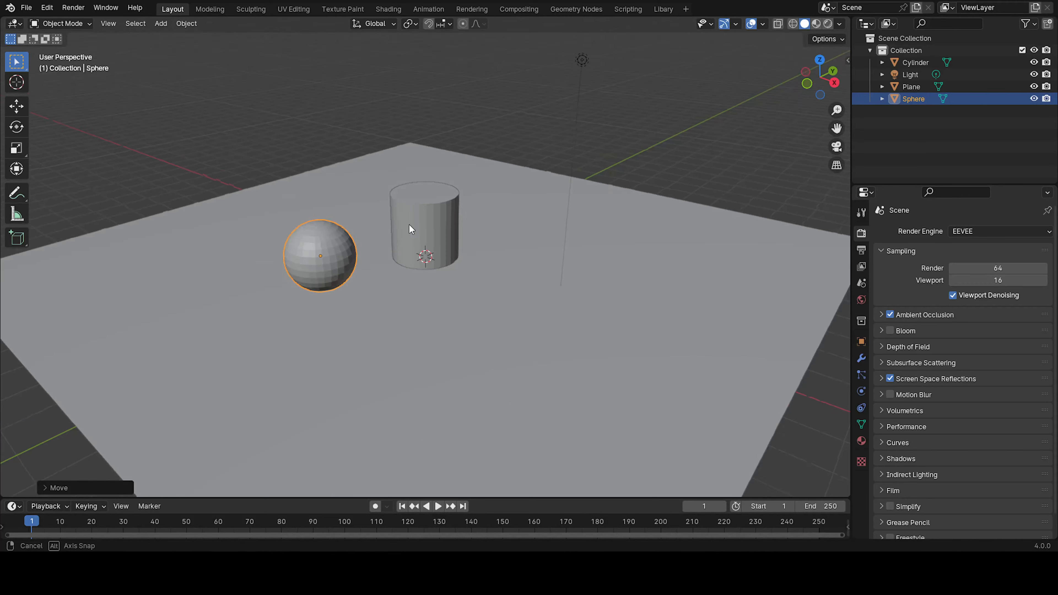
- Add a Bevel modifier to the cylinder and set its segments to 3
click(425, 211)
scroll(427, 209, up, 4)
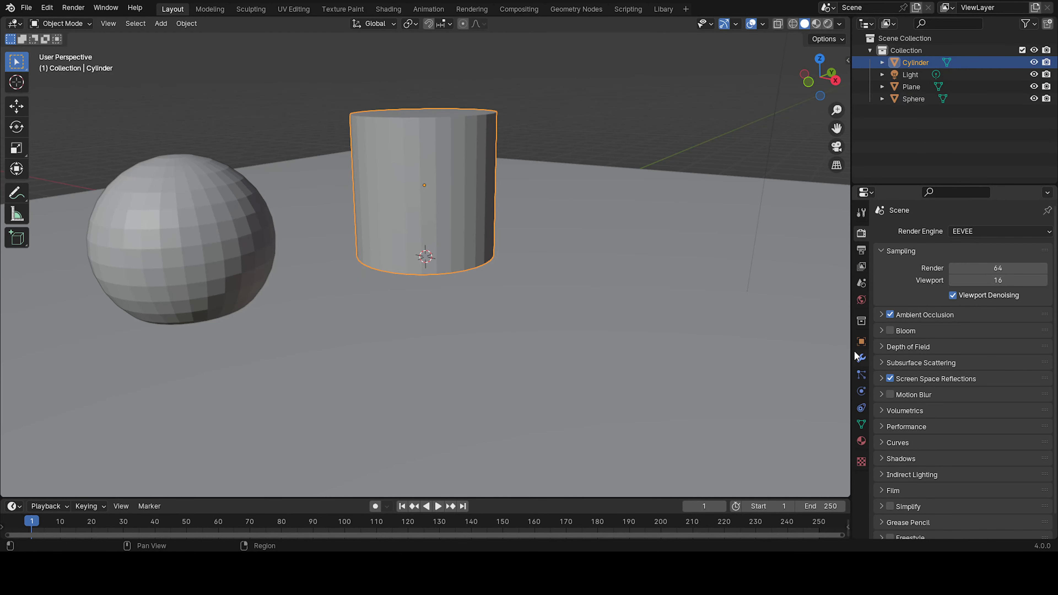
click(861, 358)
click(931, 232)
click(926, 231)
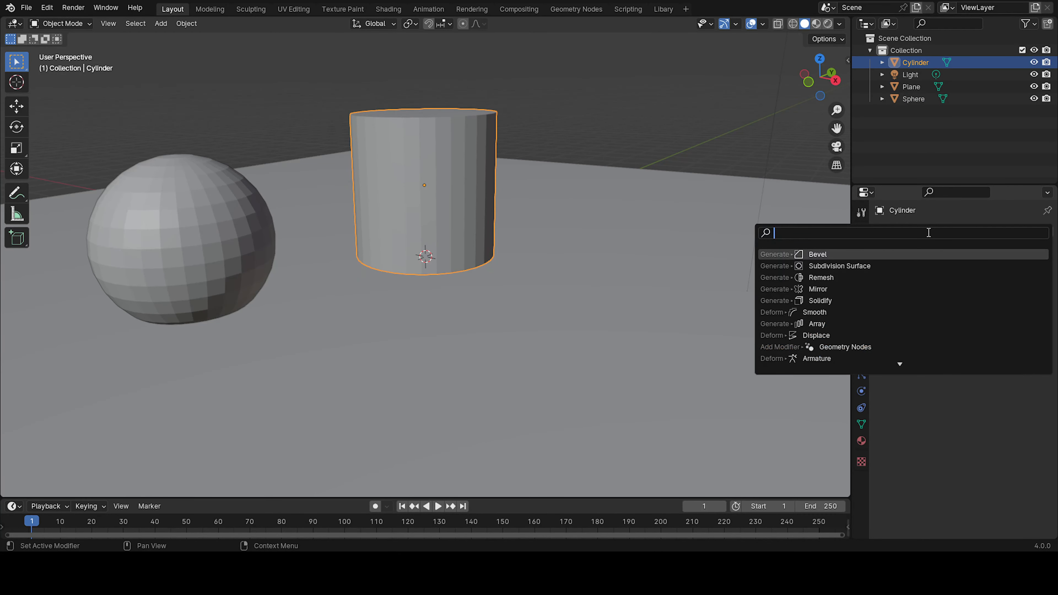
click(884, 251)
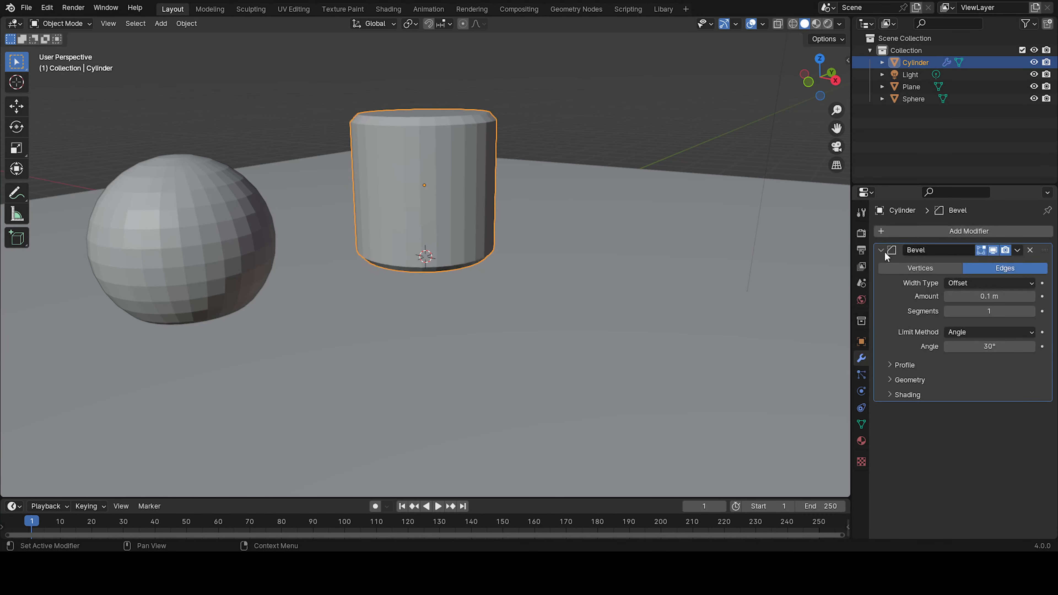
click(1032, 311)
click(1032, 312)
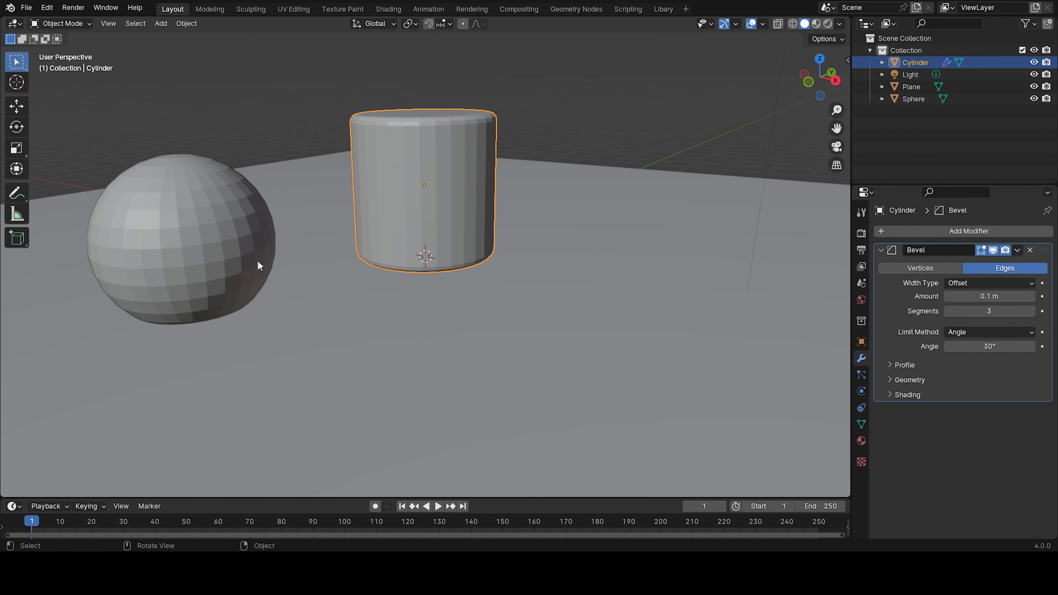
- Shade the cylinder smooth and slightly reduce the amount of its bevel
scroll(257, 260, up, 1)
middle_drag(257, 260, 295, 251)
right_click(418, 175)
click(418, 176)
middle_drag(662, 218, 649, 226)
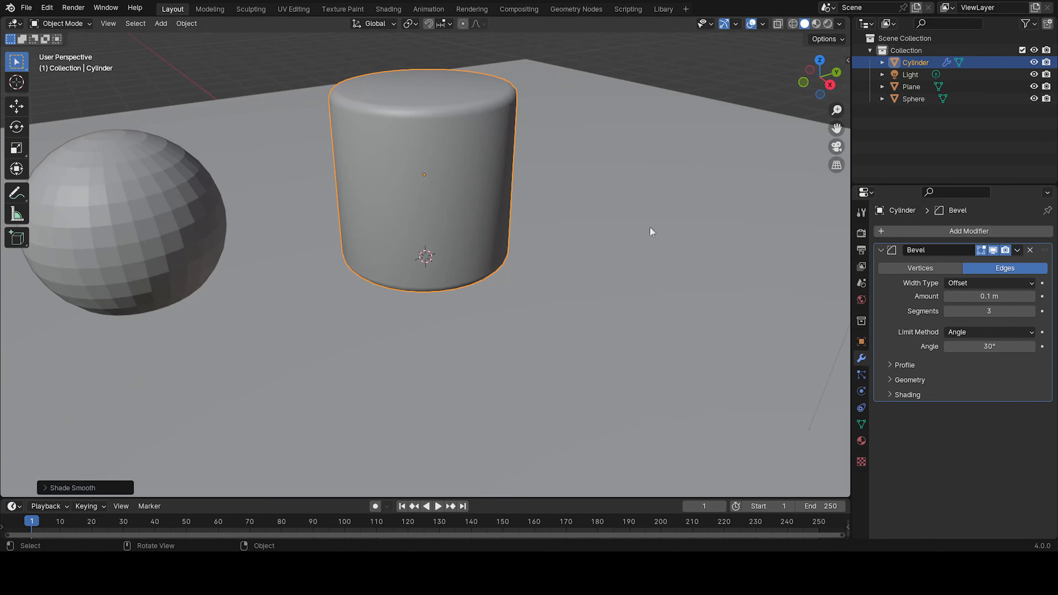
drag(977, 297, 958, 296)
- Scale the sphere down slightly and rotate it freely with trackball rotation
click(153, 249)
middle_drag(153, 250, 298, 225)
key(s)
click(318, 190)
key(r)
key(r)
click(244, 251)
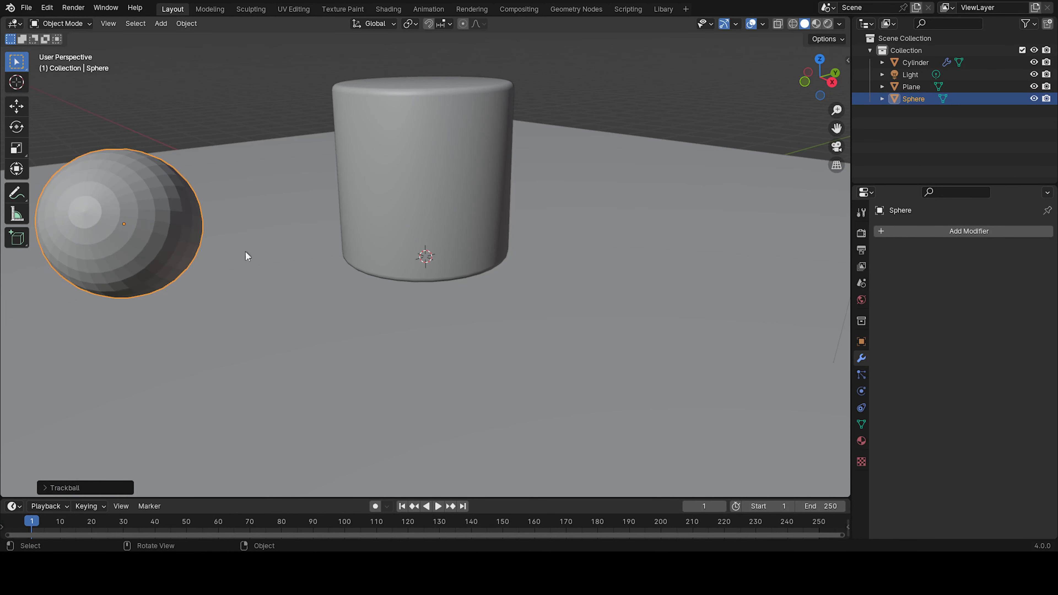
- Shade the sphere smooth
middle_drag(245, 255, 412, 161)
right_click(167, 208)
click(167, 209)
scroll(359, 215, down, 3)
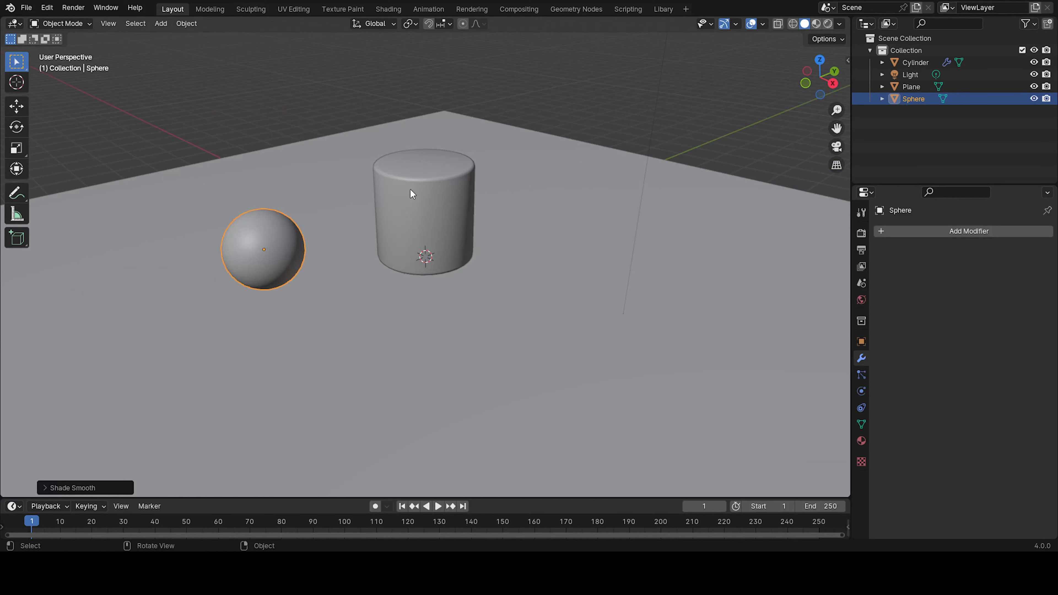
- Add a monkey mesh and raise it along the Z axis in the right orthographic view
key(shift+a)
key(Escape)
key(shift+a)
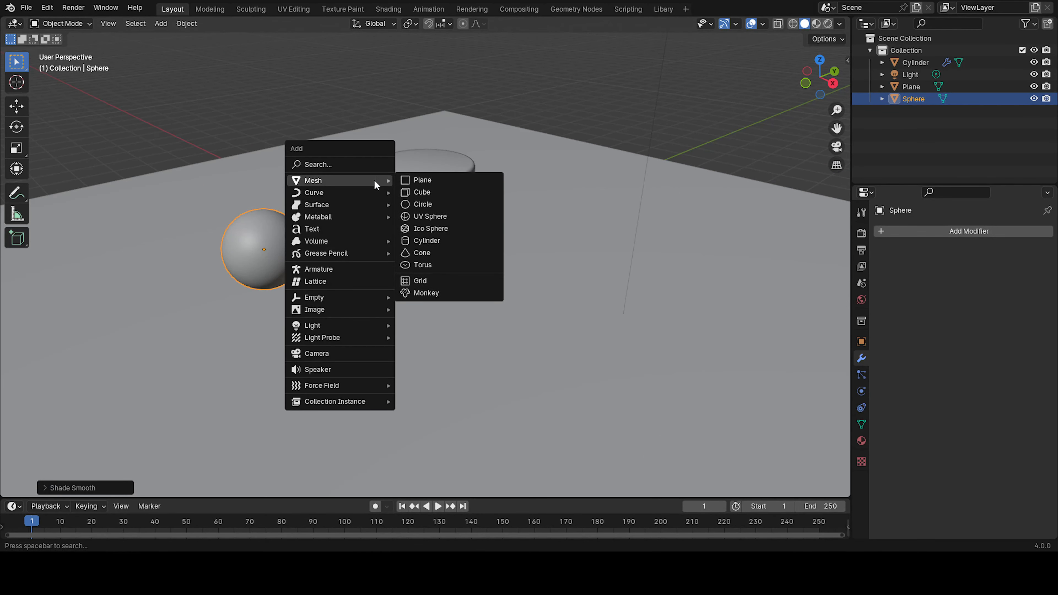
click(432, 292)
middle_drag(433, 279, 385, 261)
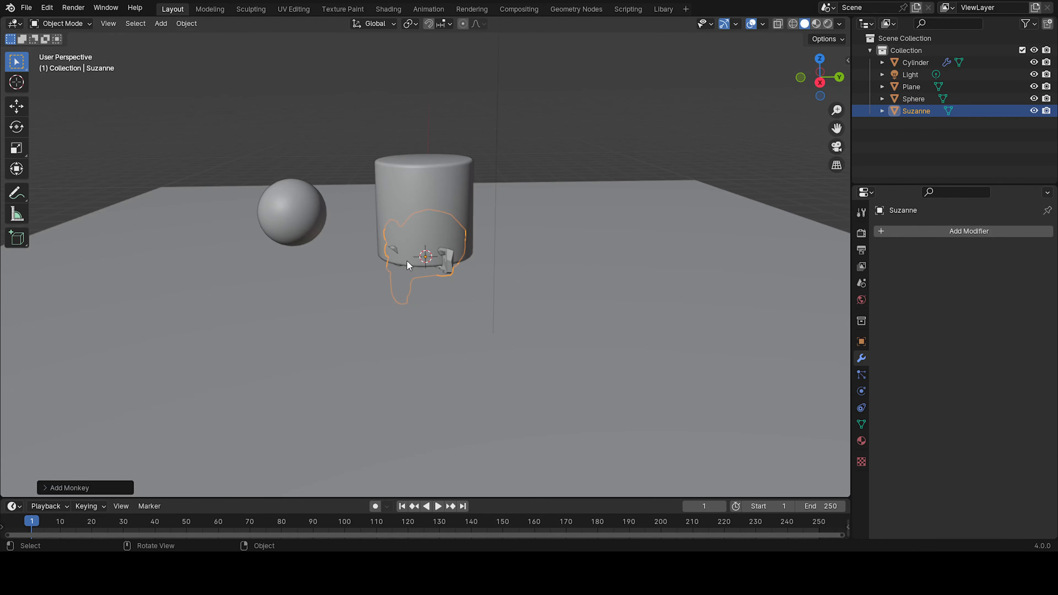
key(KP_1)
key(KP_3)
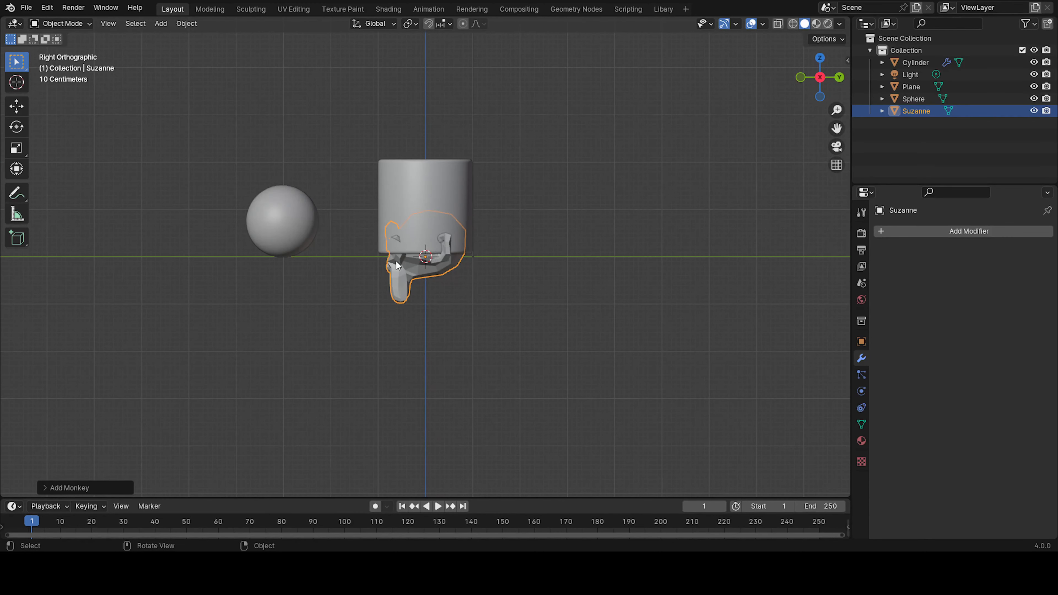
key(g)
key(z)
click(442, 229)
- Tilt the monkey head about the X axis and adjust its height along Z so it rests on the floor
key(r)
key(x)
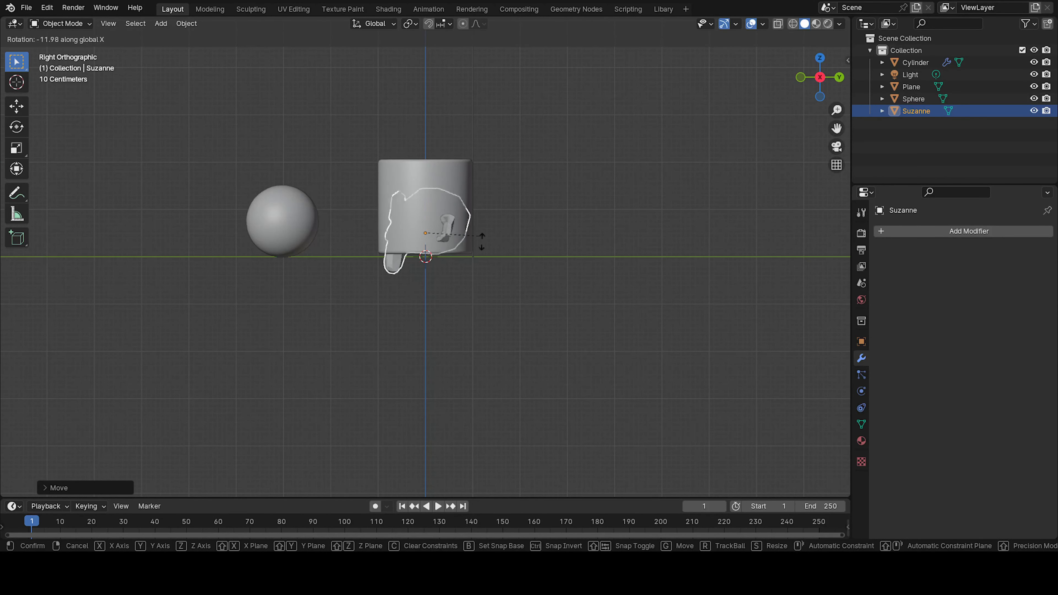
click(488, 263)
key(g)
key(z)
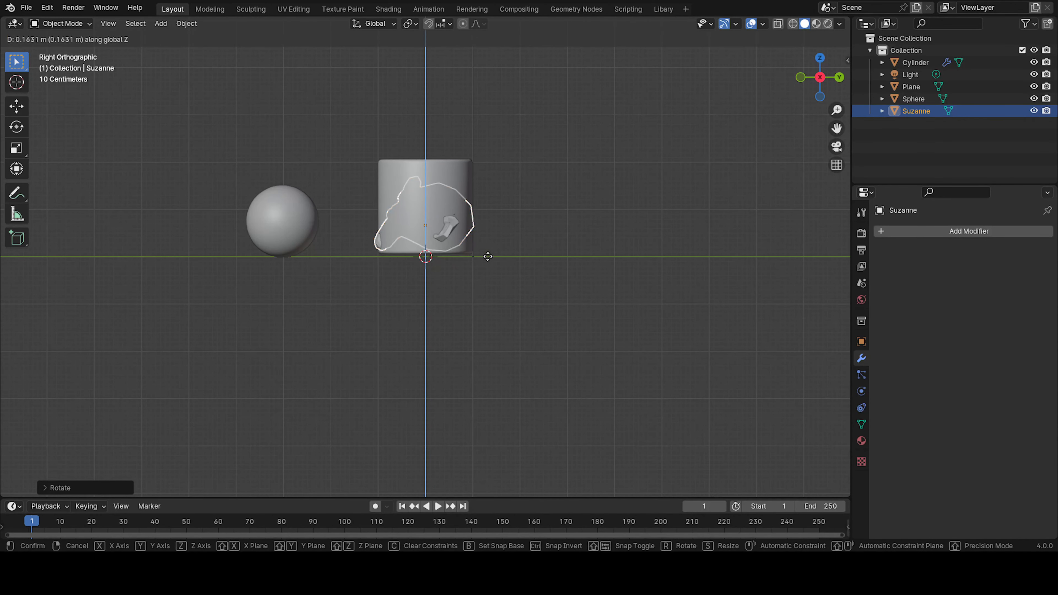
click(488, 260)
middle_drag(487, 260, 496, 307)
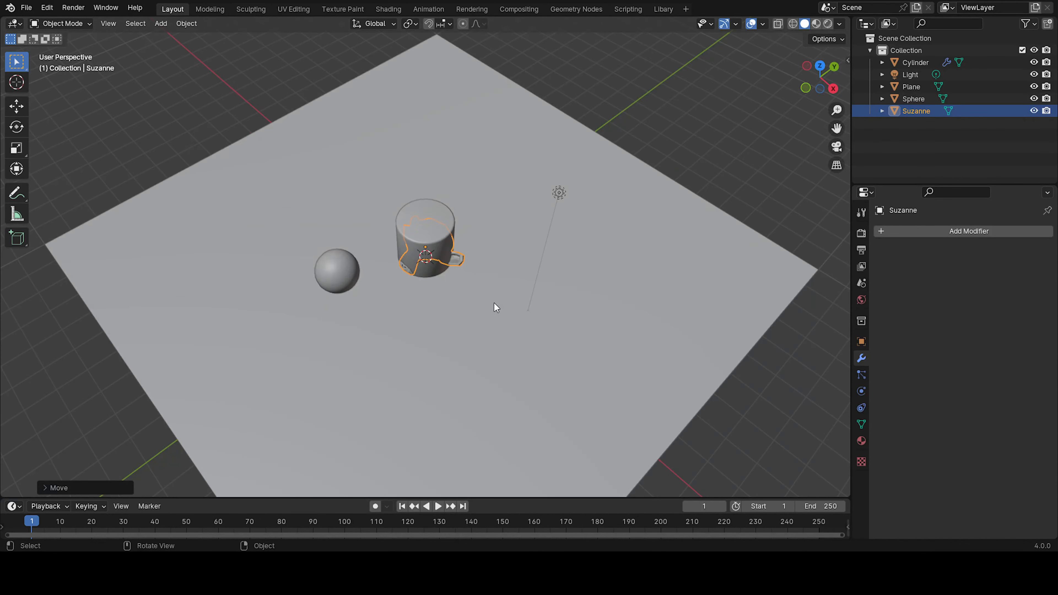
- Move the monkey head horizontally out of the cylinder into the open floor in front of it
key(g)
key(shift+z)
click(495, 399)
middle_drag(494, 398, 484, 354)
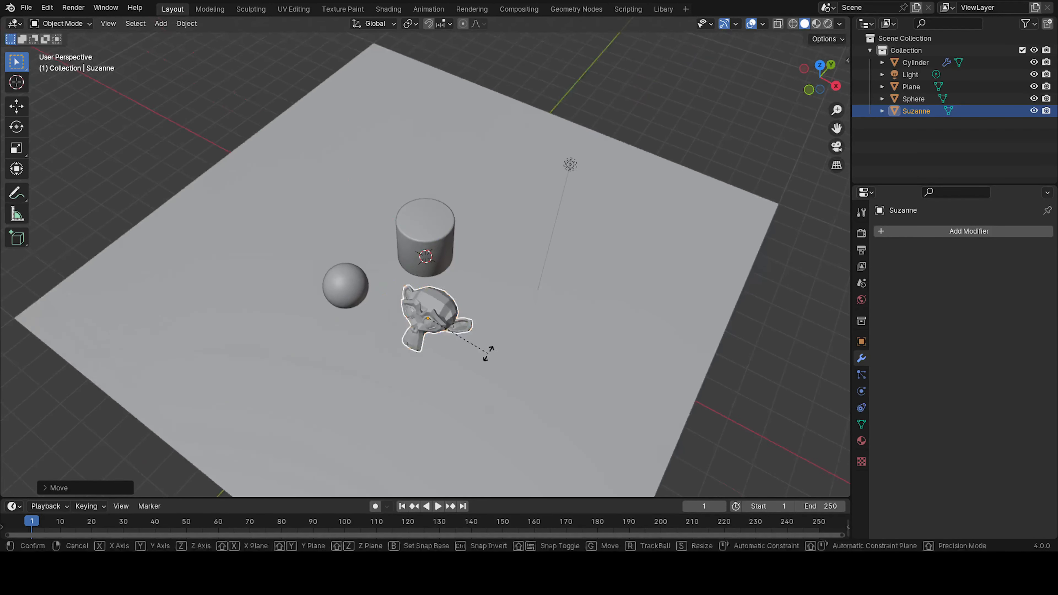
- Rotate the monkey head about the Z axis towards the sphere and shift it horizontally away from the sphere
key(r)
key(z)
click(448, 389)
key(g)
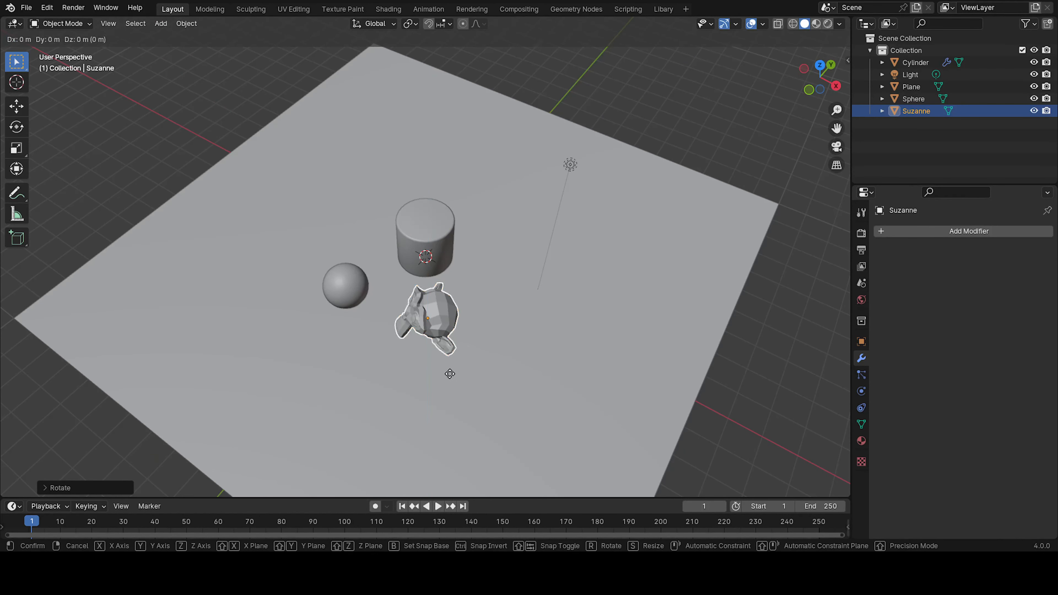
key(shift+z)
click(483, 369)
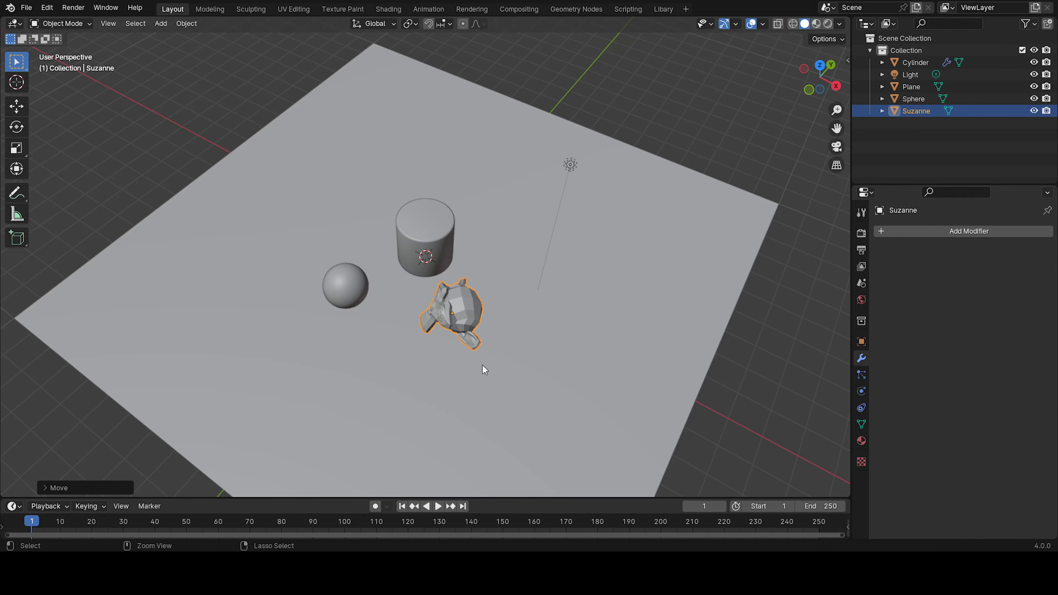
- Add a level 2 Subdivision Surface modifier to the monkey head and shade it smooth
key(ctrl+2)
right_click(500, 287)
click(502, 286)
scroll(542, 292, up, 5)
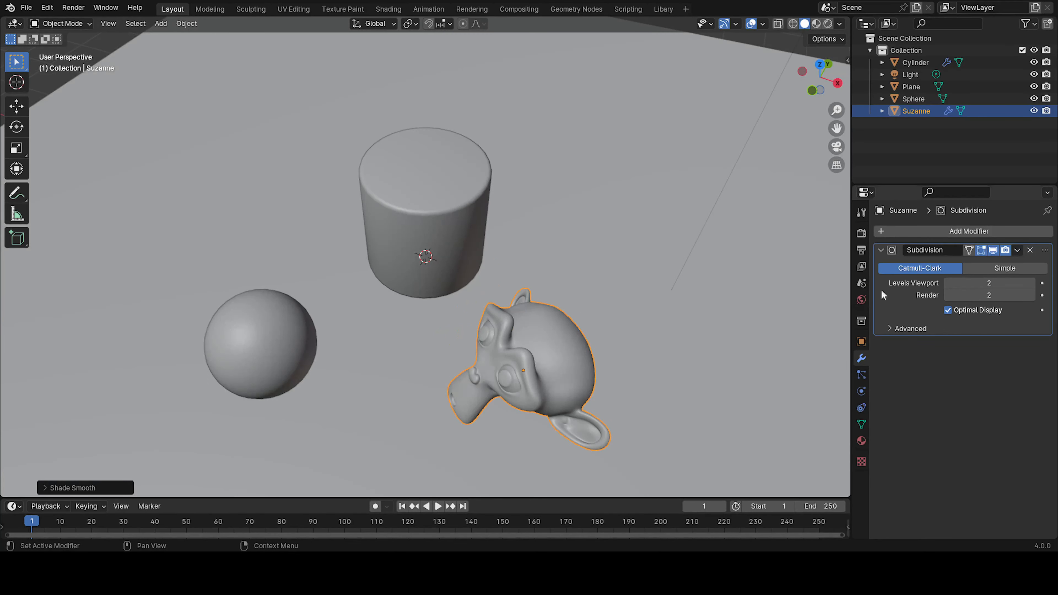
- Move the light nearer the objects, to about X 3.9 m, Y -4.6 m, Z 3.3 m
scroll(577, 273, down, 8)
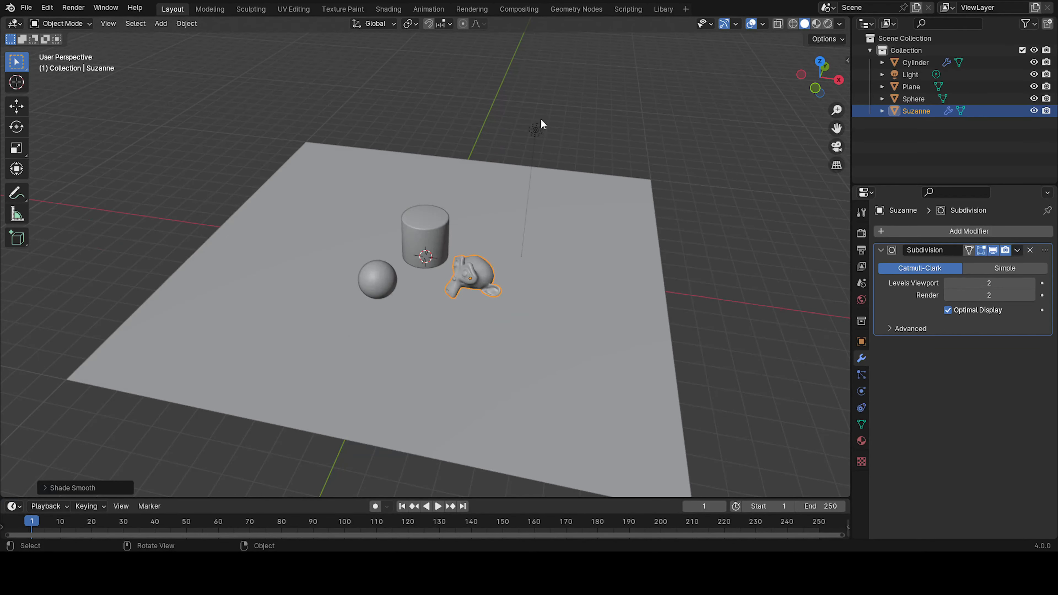
click(541, 124)
middle_drag(541, 124, 559, 208)
key(g)
click(401, 308)
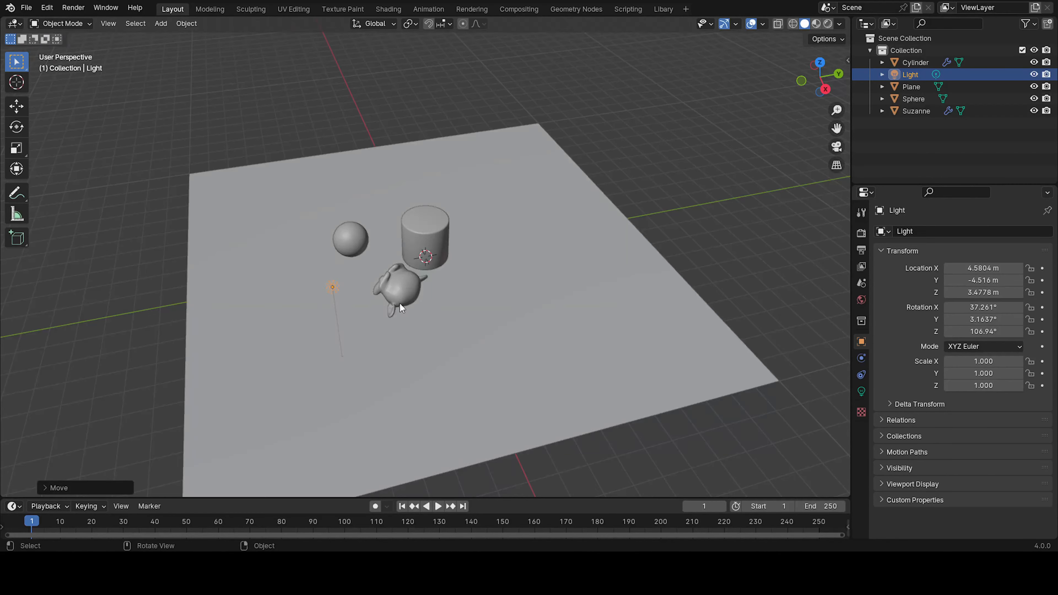
middle_drag(401, 308, 507, 277)
scroll(507, 277, up, 4)
key(g)
click(592, 287)
scroll(593, 287, up, 1)
middle_drag(615, 287, 586, 260)
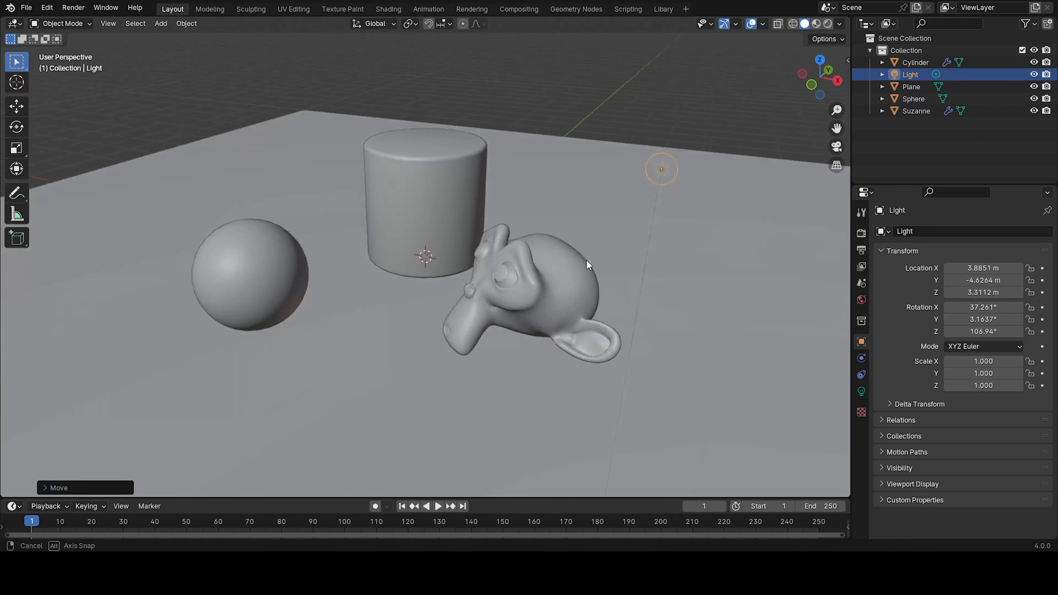
- Move the light in front of the monkey head, to about X 2.4 m, Y -5.1 m, Z 3.1 m
click(587, 262)
middle_drag(496, 283, 645, 278)
click(832, 175)
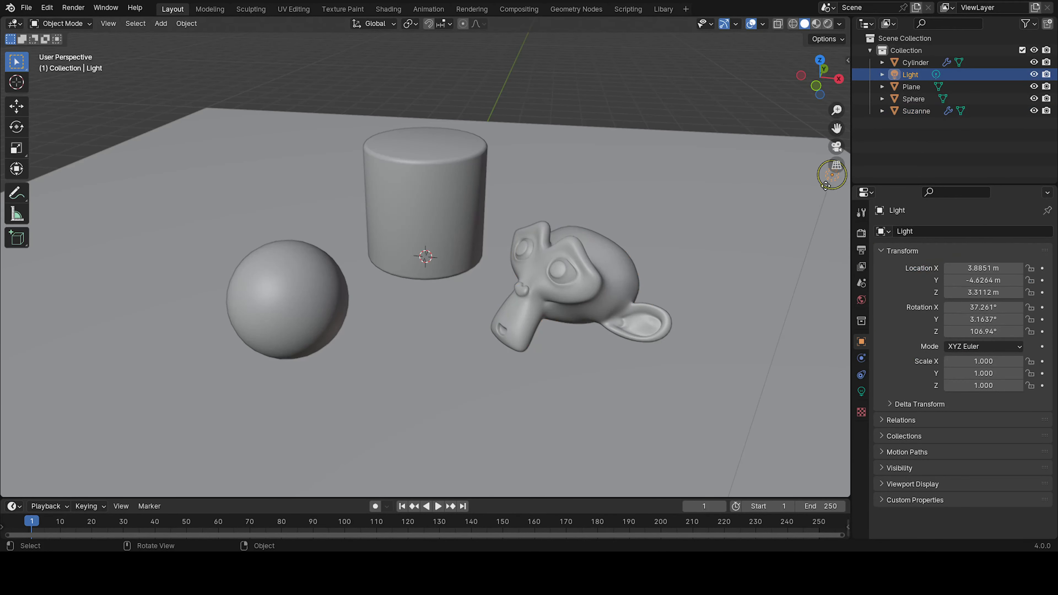
key(g)
click(564, 227)
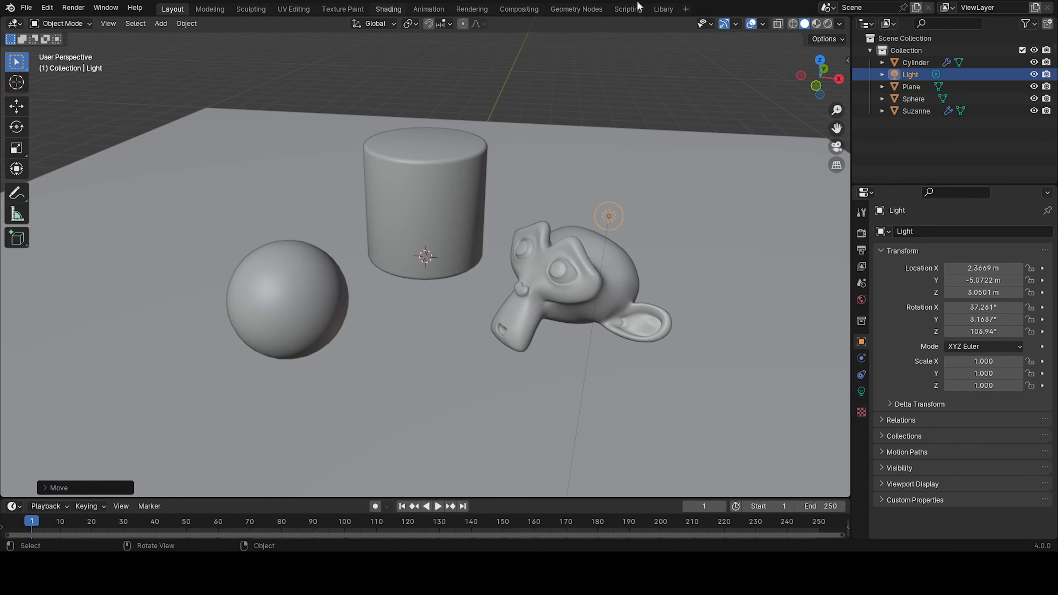
- Switch to the Shading workspace and close its file browser and image editor areas
click(388, 9)
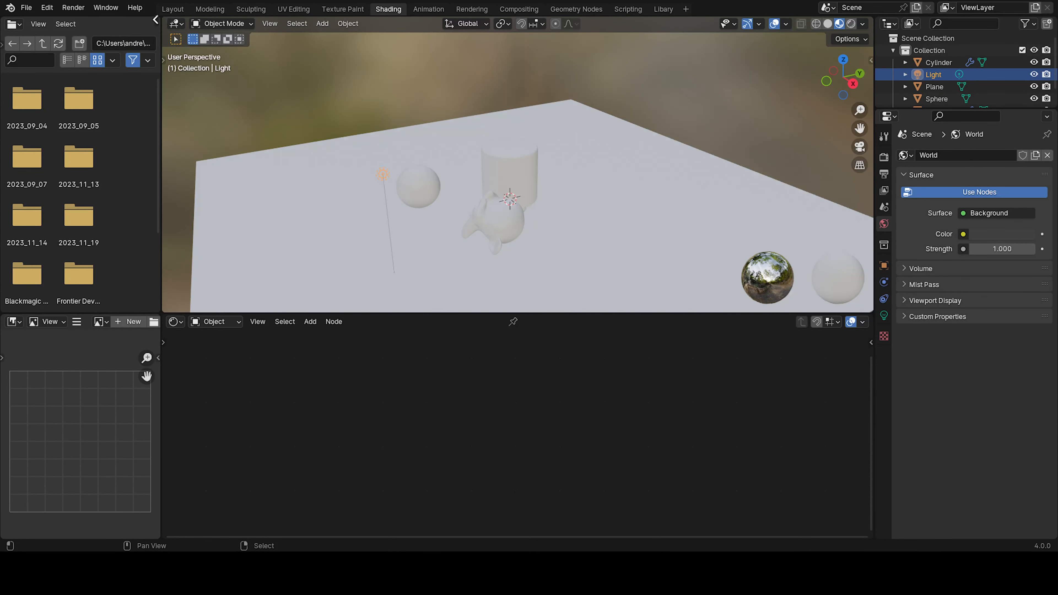
drag(155, 20, 131, 36)
drag(162, 316, 98, 322)
- Create a new material on the monkey head and show the scene's render settings
click(450, 184)
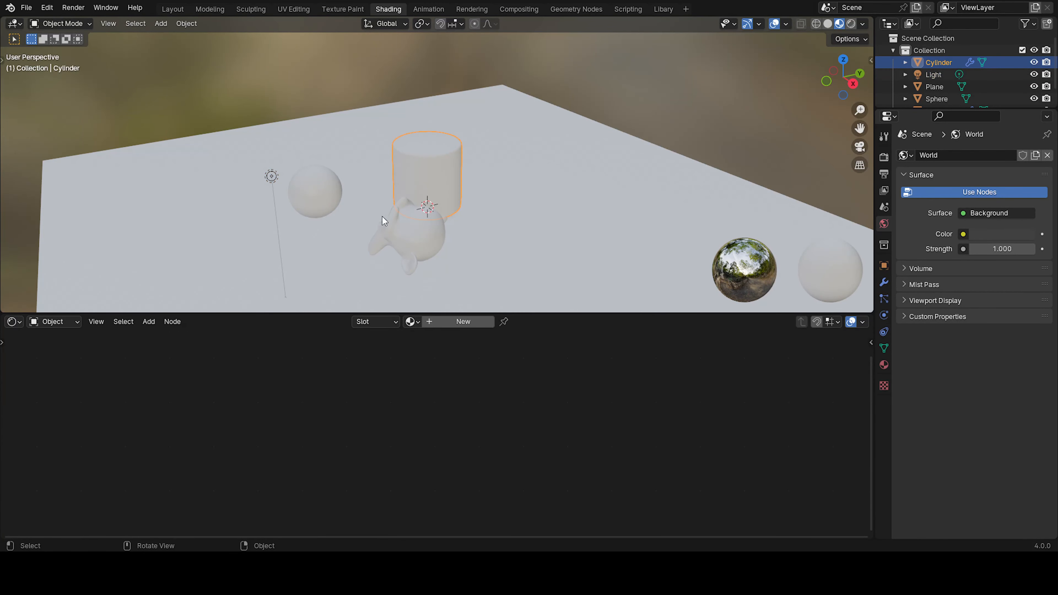
middle_drag(450, 183, 544, 229)
click(577, 243)
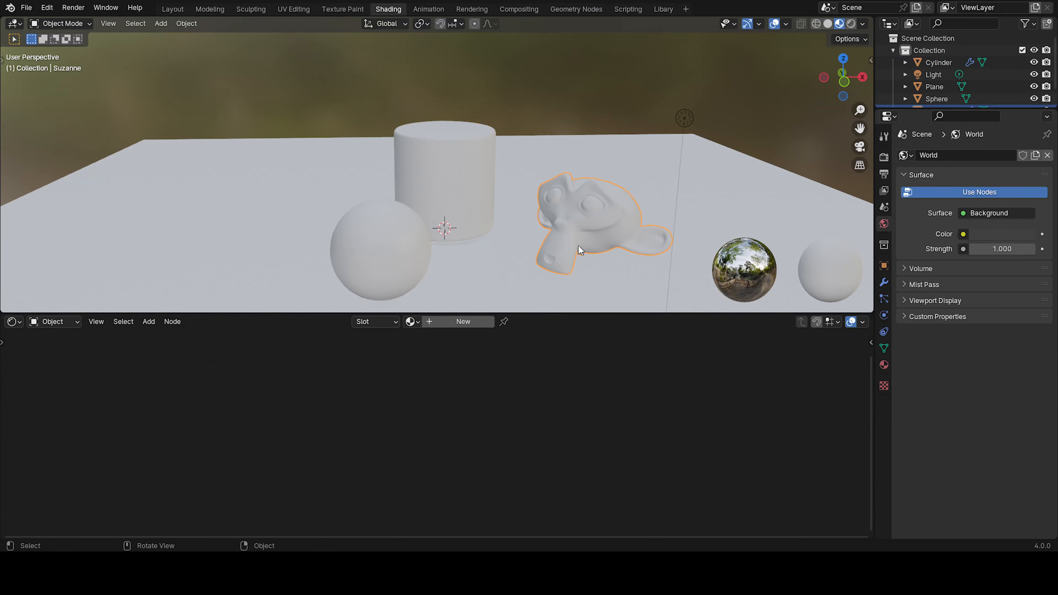
click(468, 322)
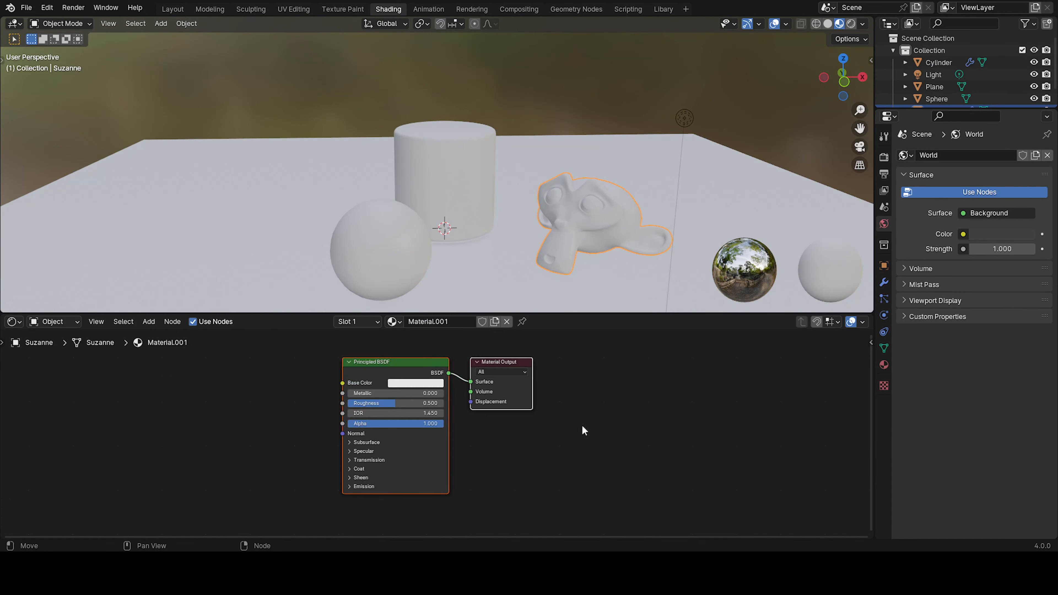
click(884, 157)
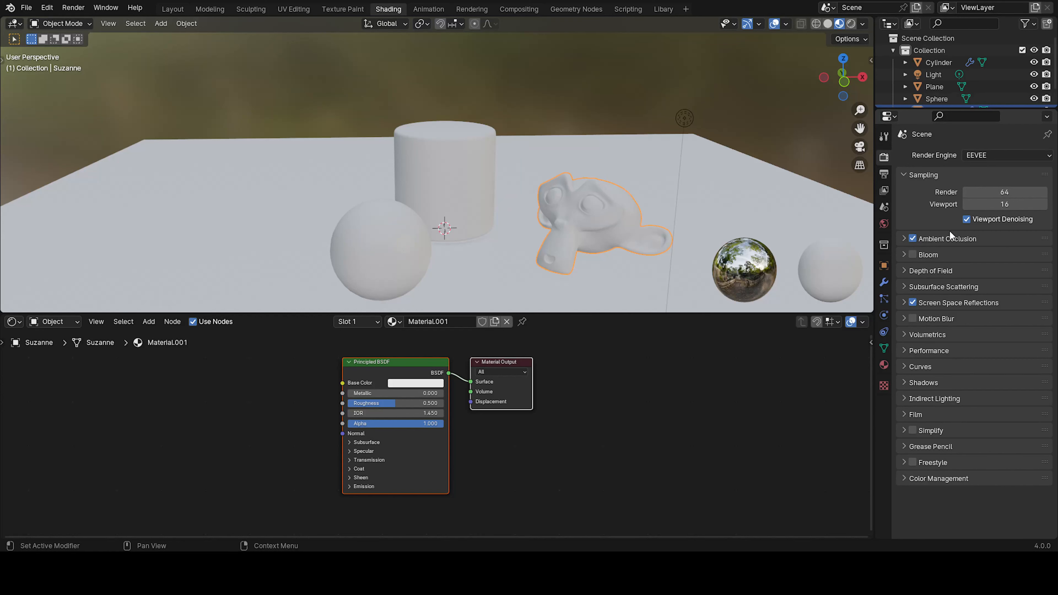
- Spread the Principled BSDF and Material Output nodes apart to make room between them
scroll(509, 358, up, 2)
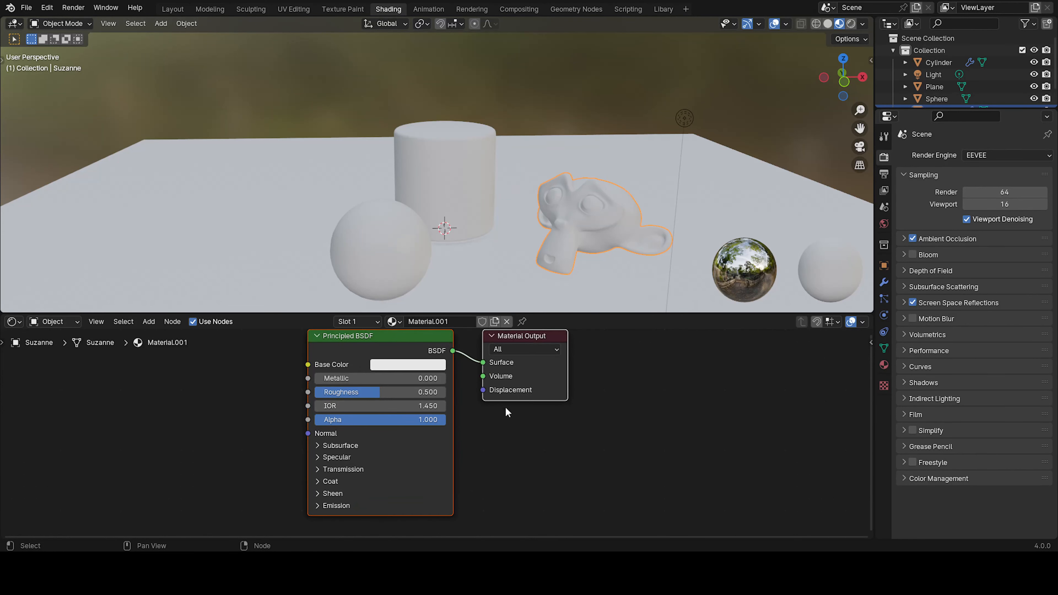
drag(375, 336, 221, 344)
drag(539, 341, 716, 345)
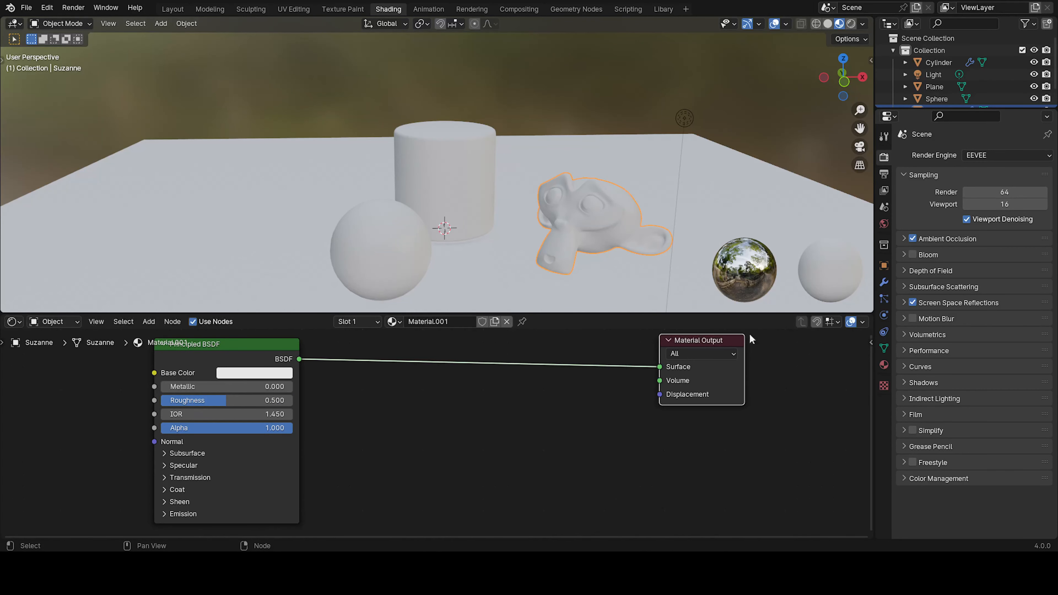
- Insert a Shader to RGB node directly after the Principled BSDF and switch the viewport to rendered shading
key(shift+a)
click(466, 359)
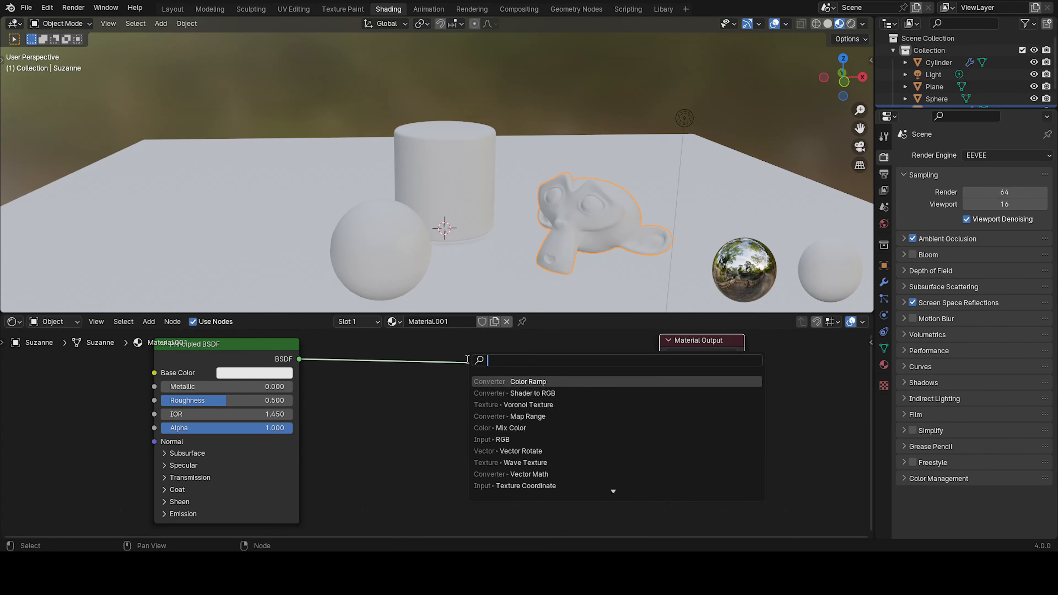
text(shader)
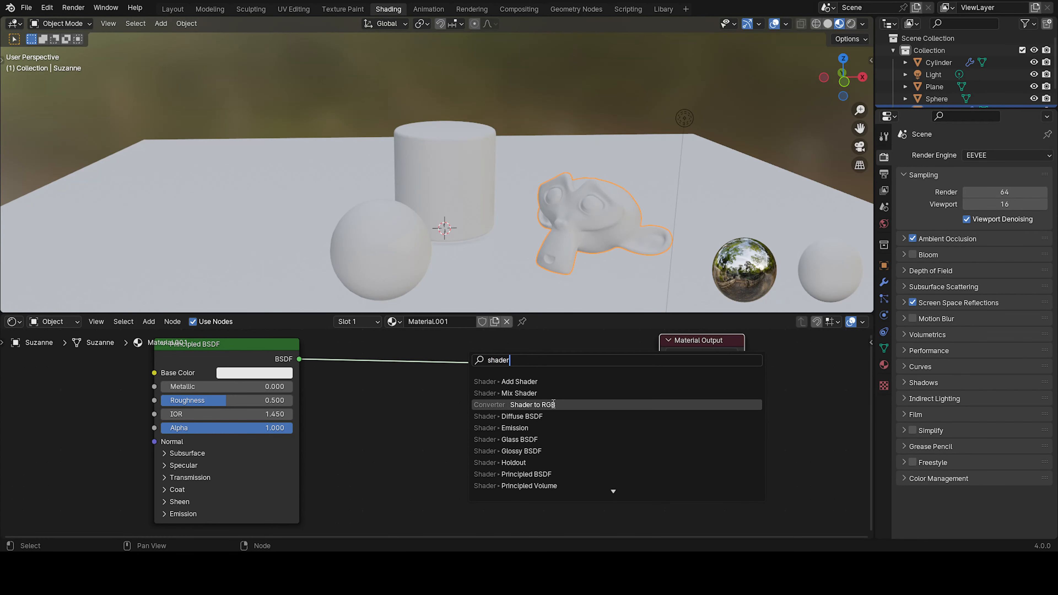
click(532, 405)
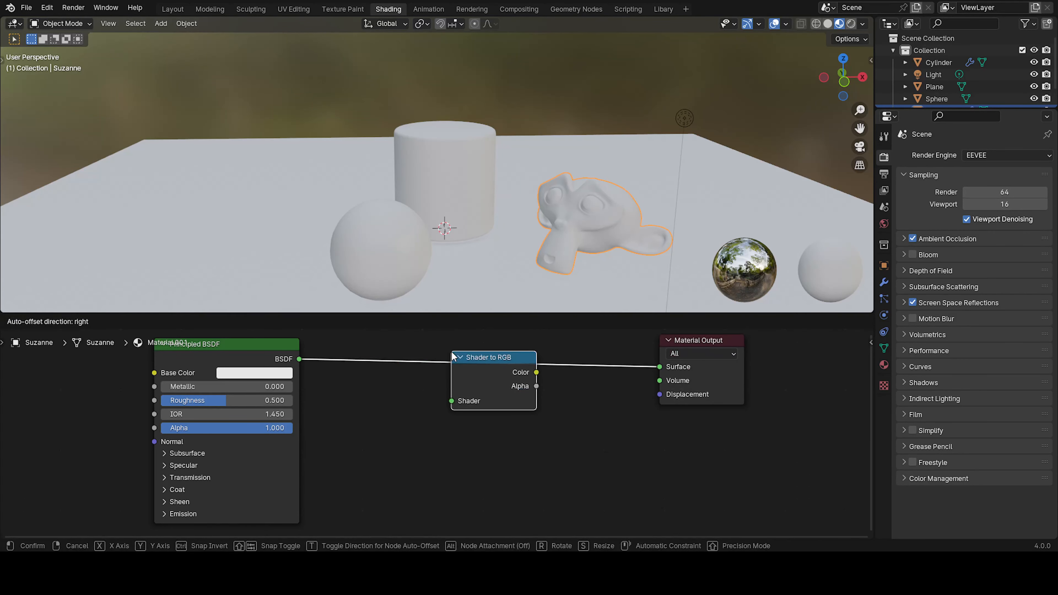
click(497, 364)
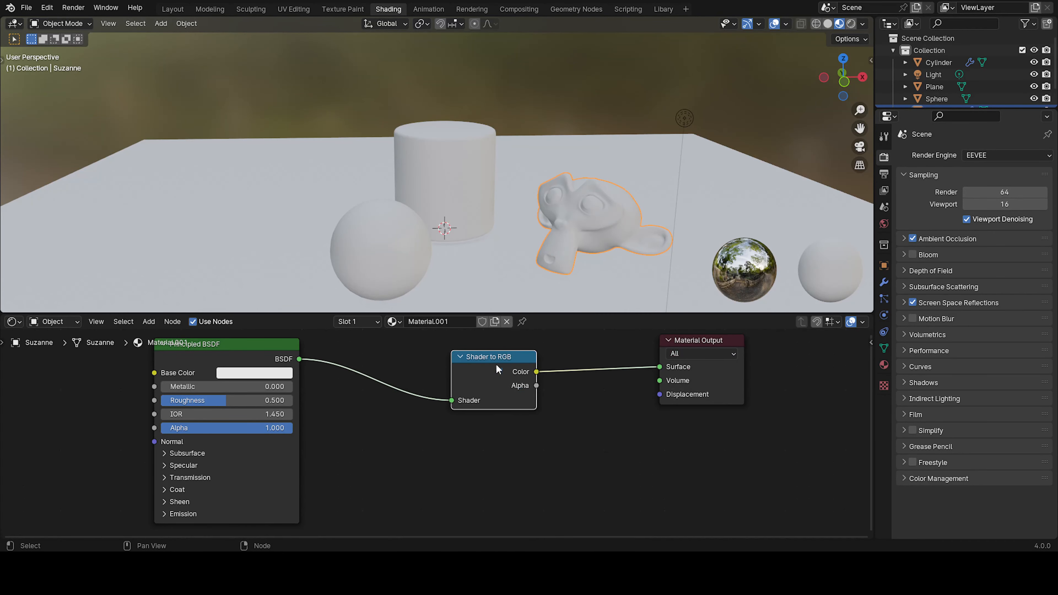
click(851, 23)
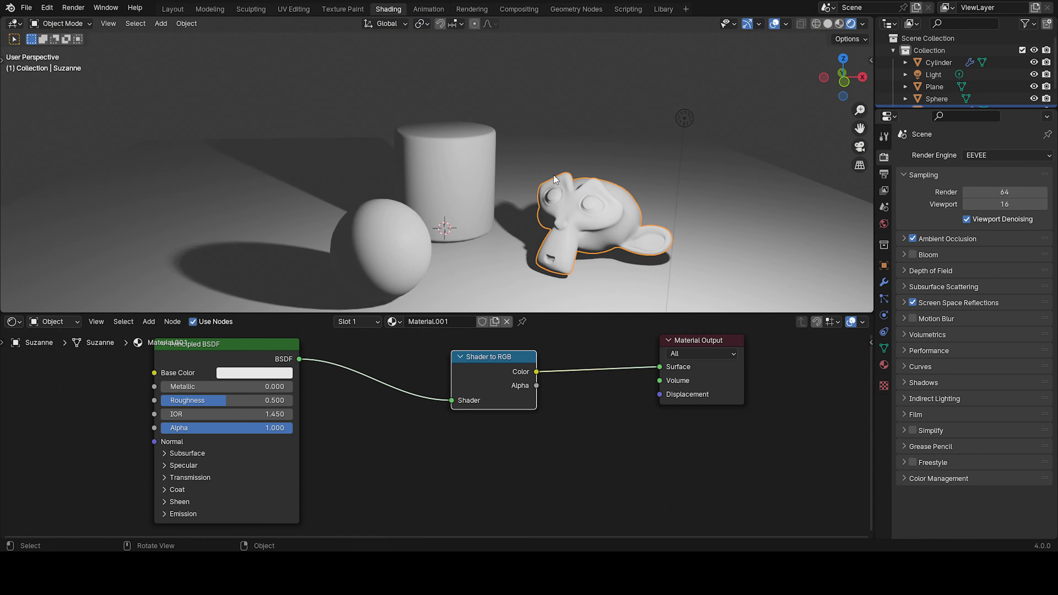
drag(484, 367, 344, 354)
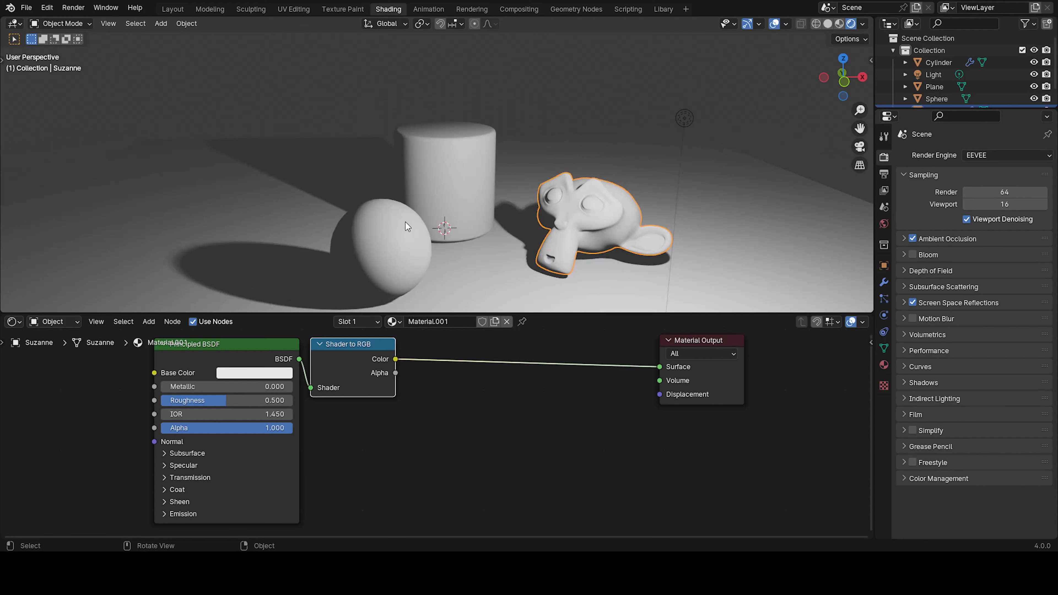
- Link the monkey head's material to the sphere and the cylinder
click(406, 226)
shift+click(450, 175)
shift+click(558, 210)
key(ctrl+l)
mouse_move(563, 216)
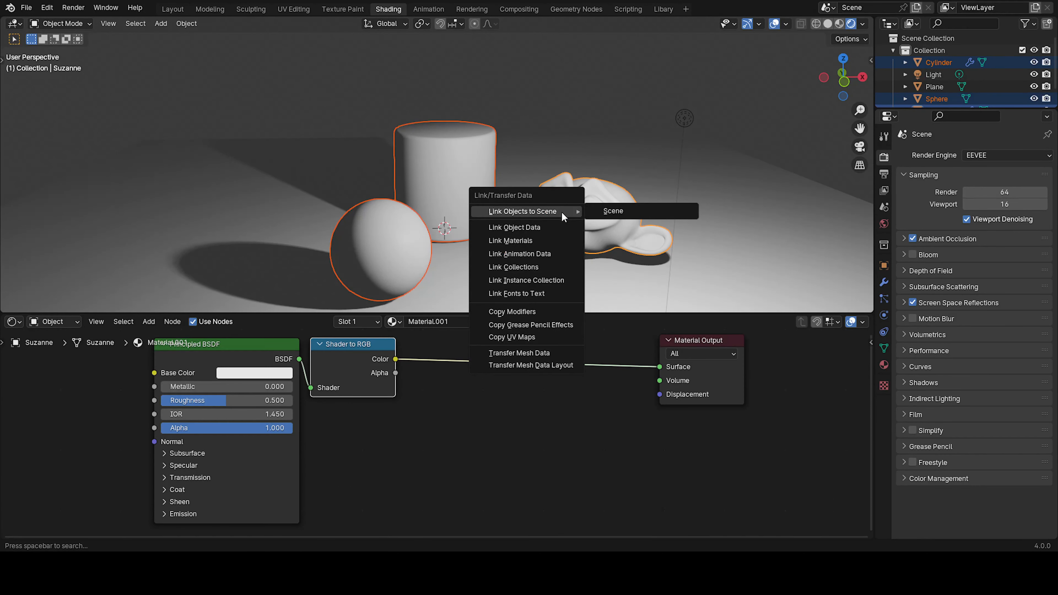
click(531, 241)
click(588, 245)
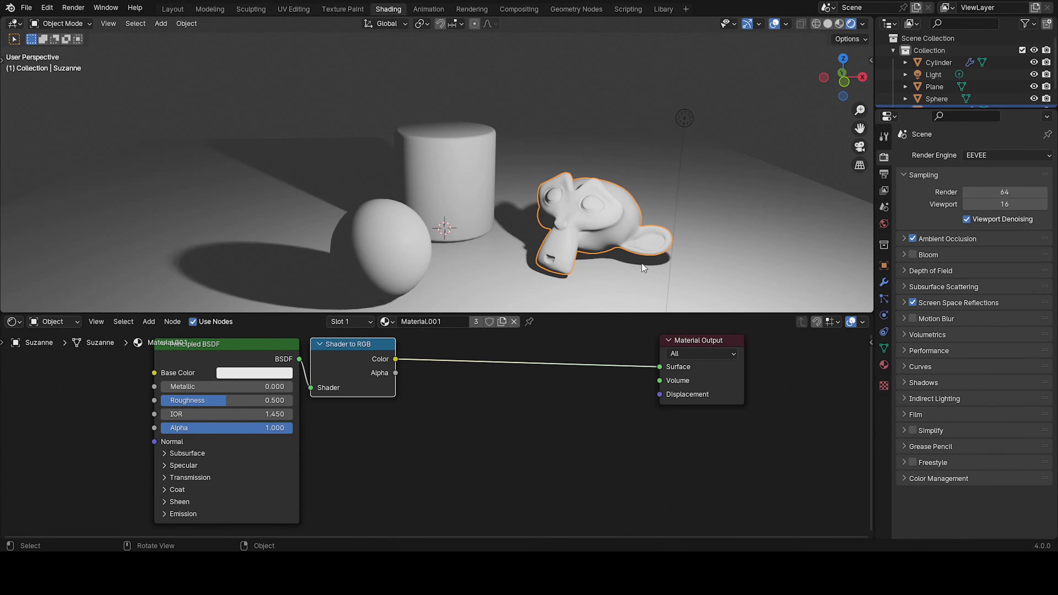
- Insert a Color Ramp node between the Shader to RGB and Material Output nodes
scroll(493, 212, up, 6)
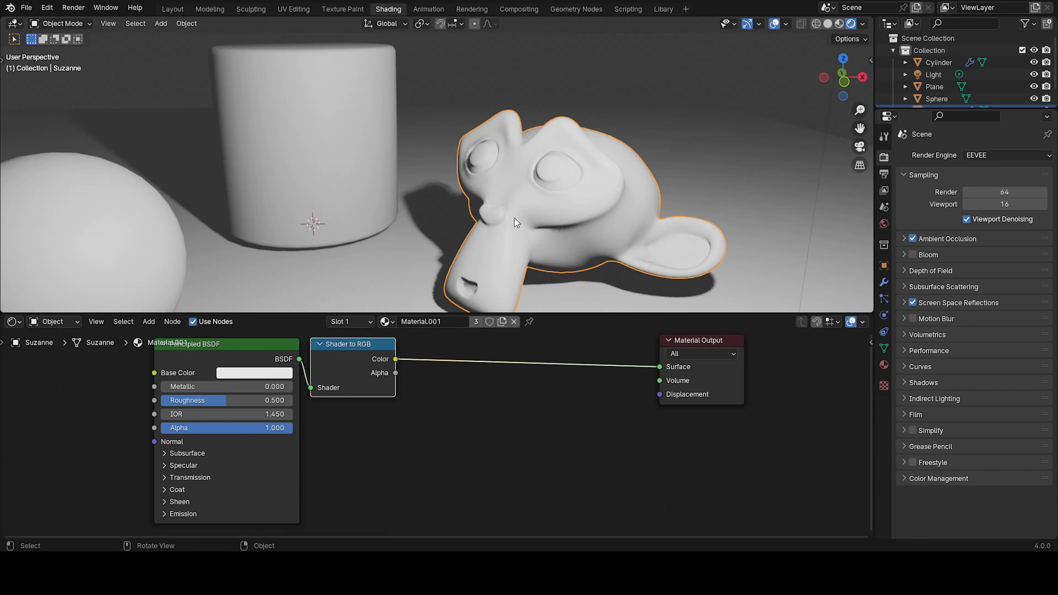
scroll(514, 218, down, 5)
middle_drag(487, 211, 495, 327)
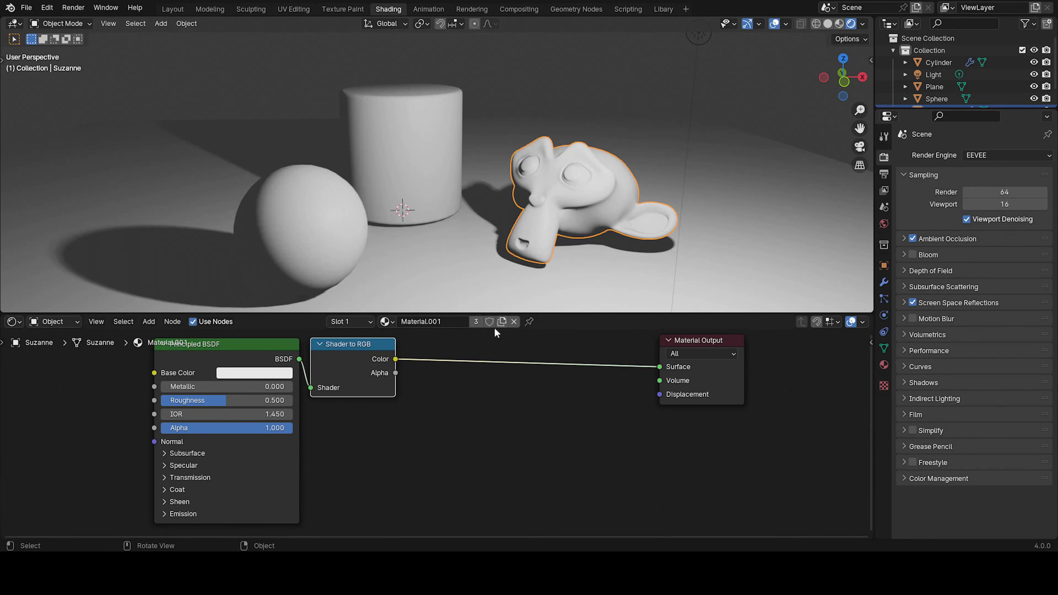
key(shift+a)
text(co)
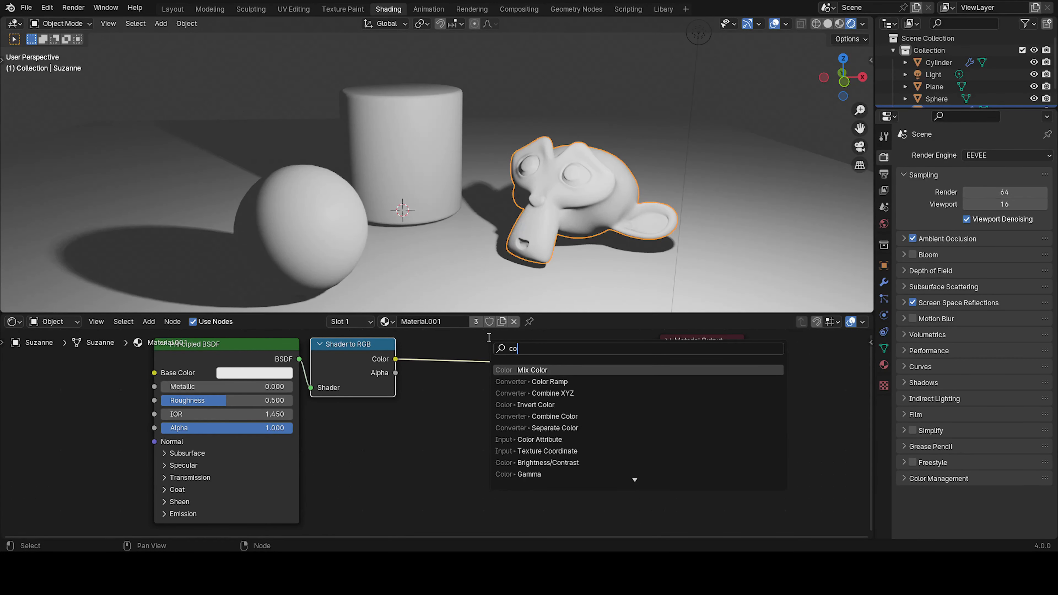
text(lor)
click(549, 381)
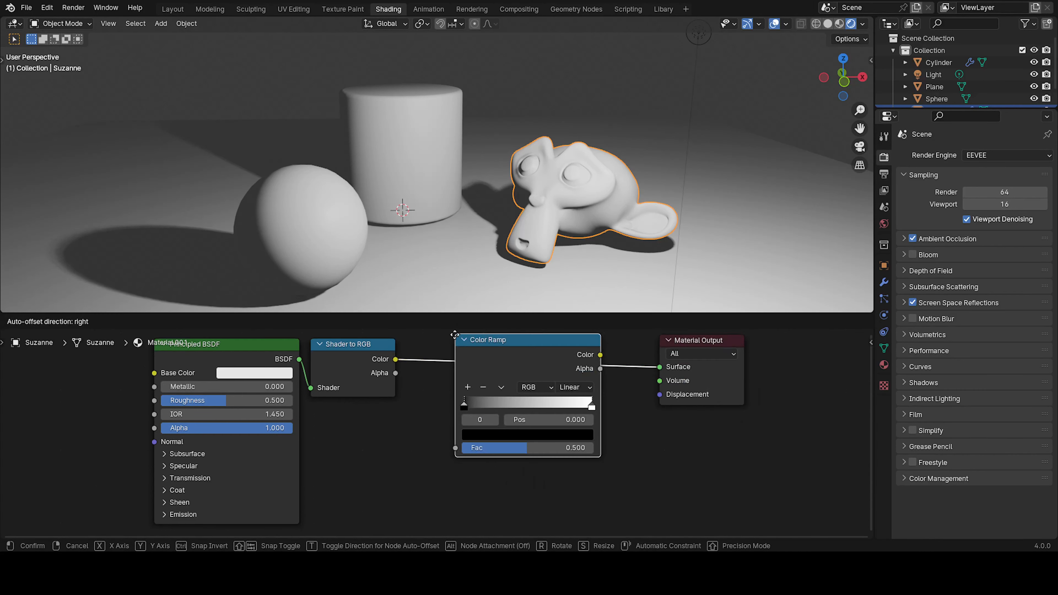
click(554, 387)
middle_drag(509, 257, 550, 259)
mouse_move(535, 360)
alt+mouse_down()
mouse_move(536, 386)
mouse_move(537, 362)
alt+mouse_up()
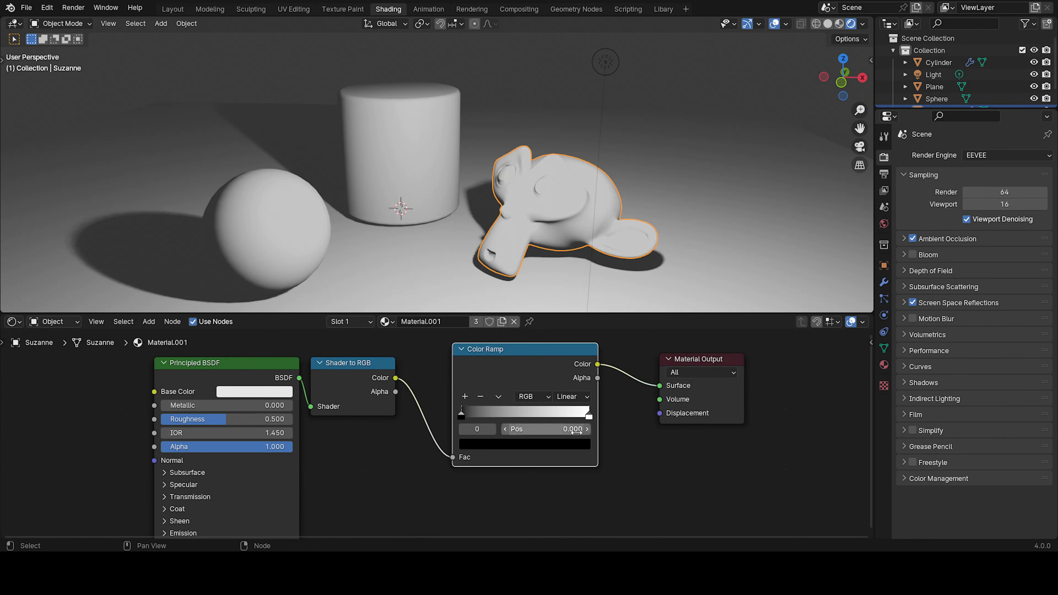
- Set the Color Ramp to Constant interpolation and move its white stop to about 0.398
scroll(592, 414, up, 2)
mouse_move(663, 409)
mouse_down()
mouse_move(503, 410)
mouse_move(650, 409)
mouse_up()
click(635, 379)
click(667, 496)
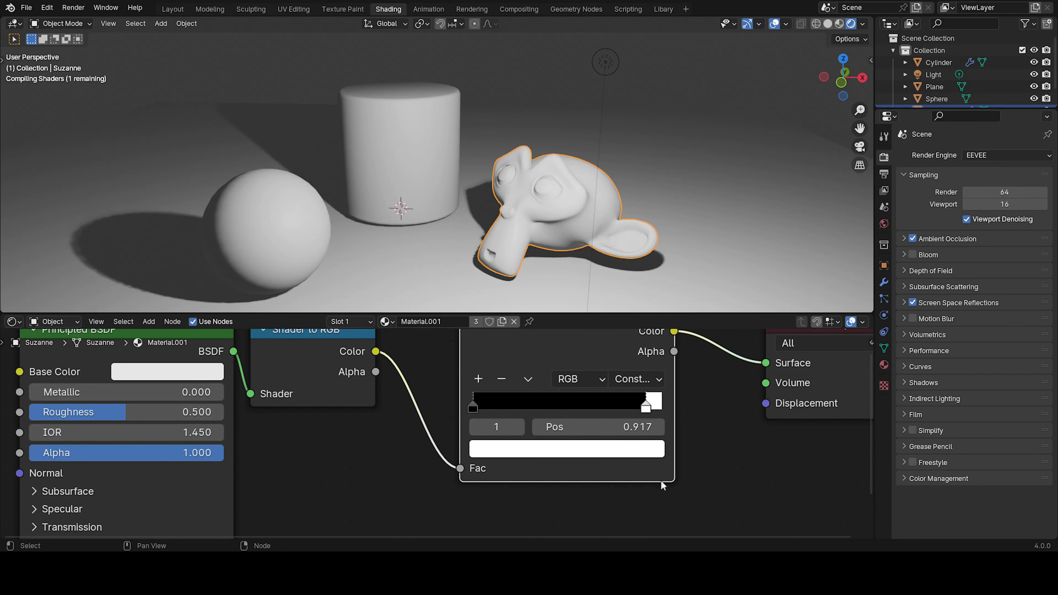
drag(646, 405, 557, 409)
click(588, 450)
click(595, 498)
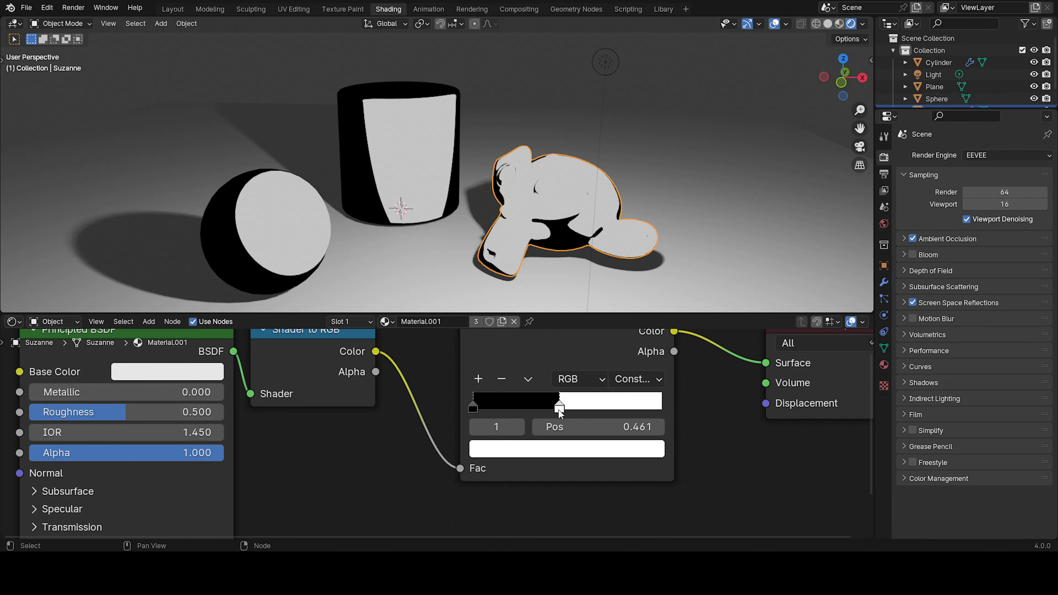
mouse_move(559, 413)
mouse_down()
mouse_move(496, 411)
mouse_move(558, 410)
mouse_move(539, 410)
mouse_up()
- Try moving the light across the scene towards the sphere's side to test the shading
click(608, 63)
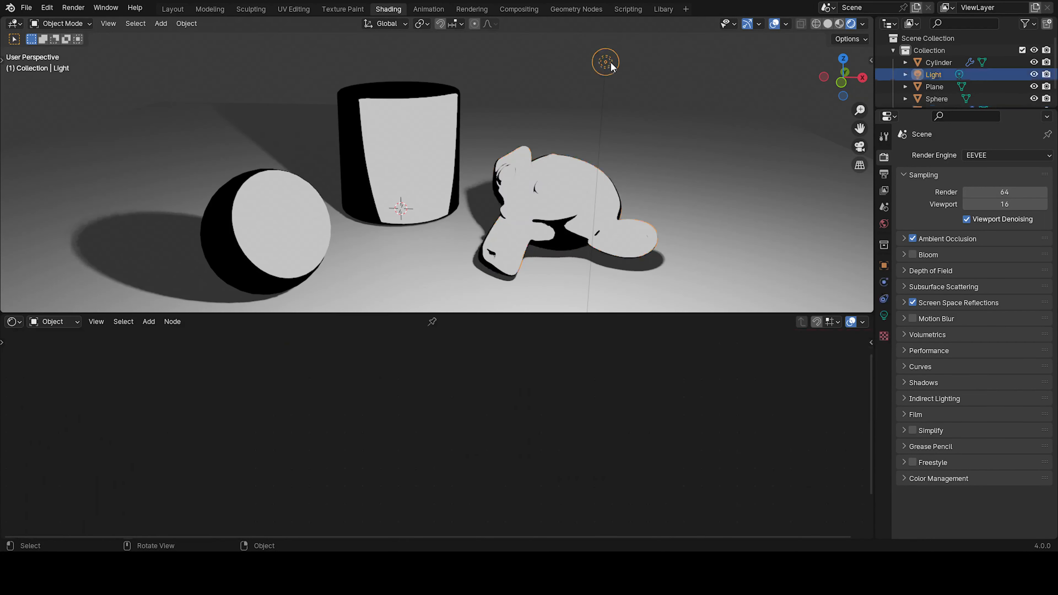
key(g)
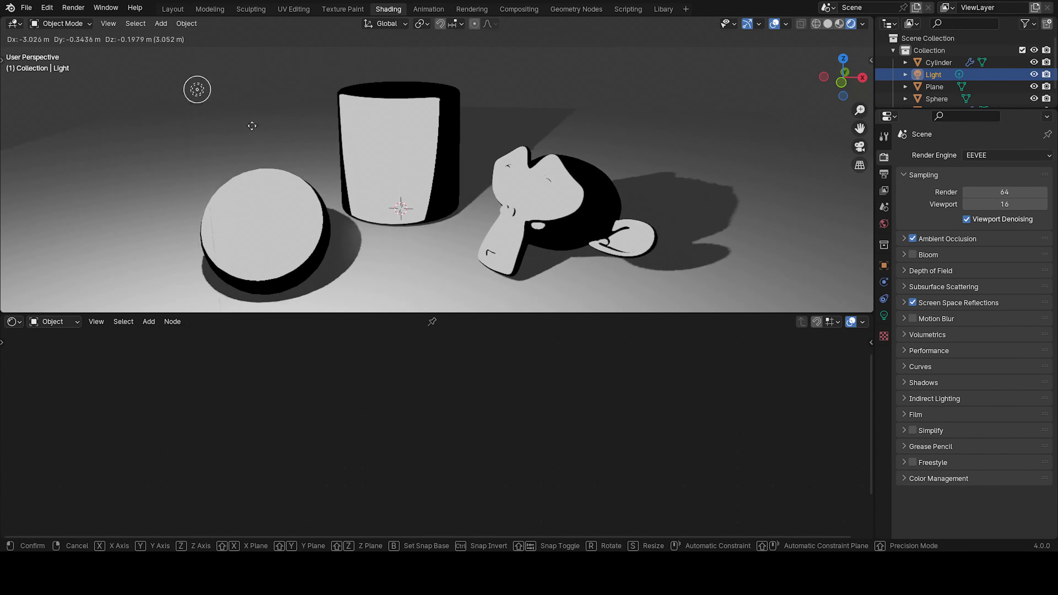
click(656, 79)
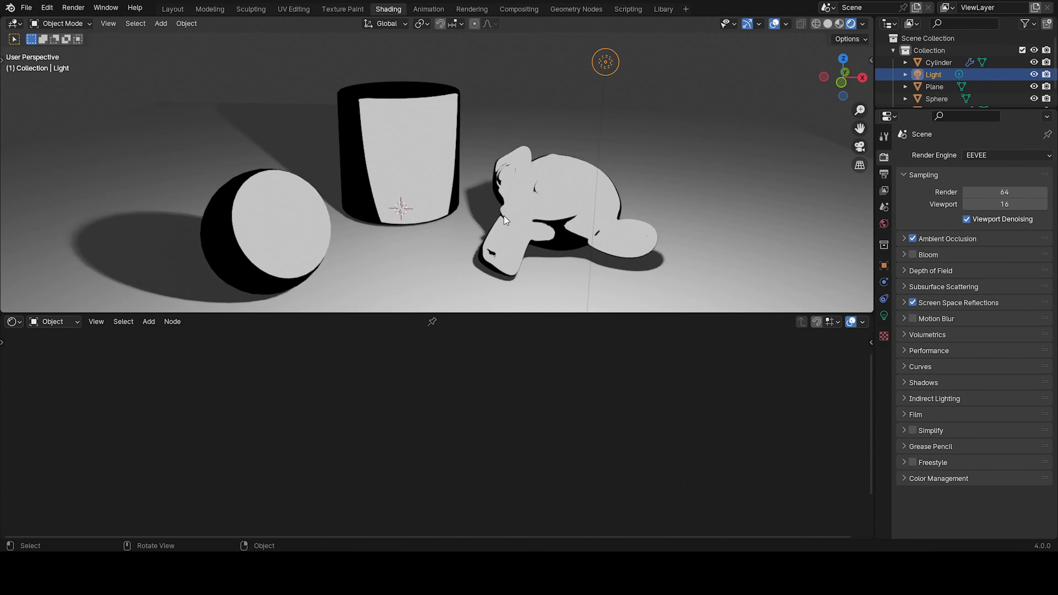
- Add a third stop to the monkey head material's Color Ramp and colour it mid-grey
click(620, 214)
mouse_move(577, 227)
middle_down()
mouse_move(678, 234)
mouse_move(577, 228)
middle_up()
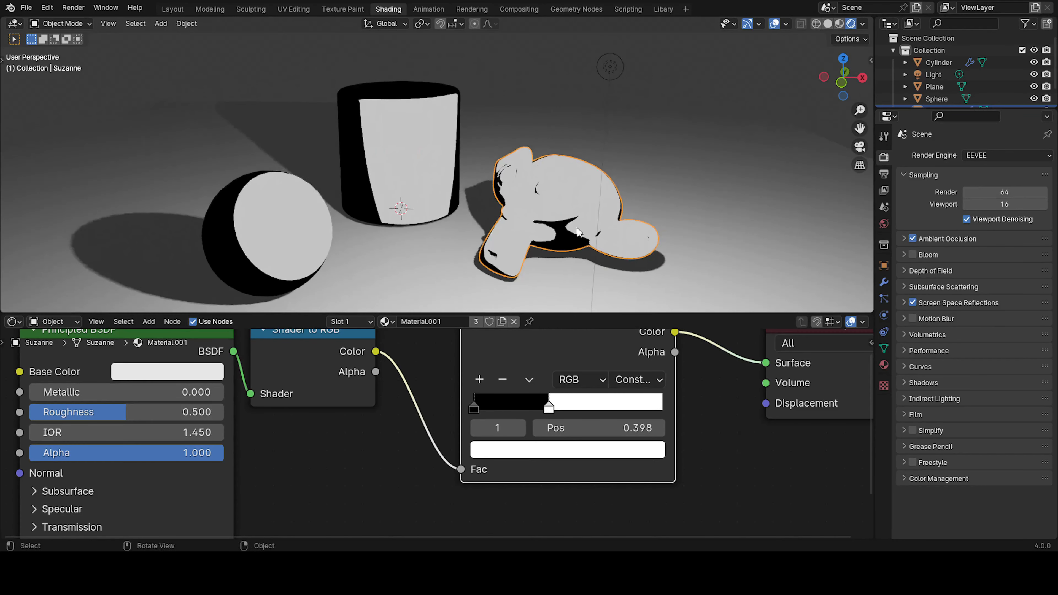
click(482, 380)
click(567, 454)
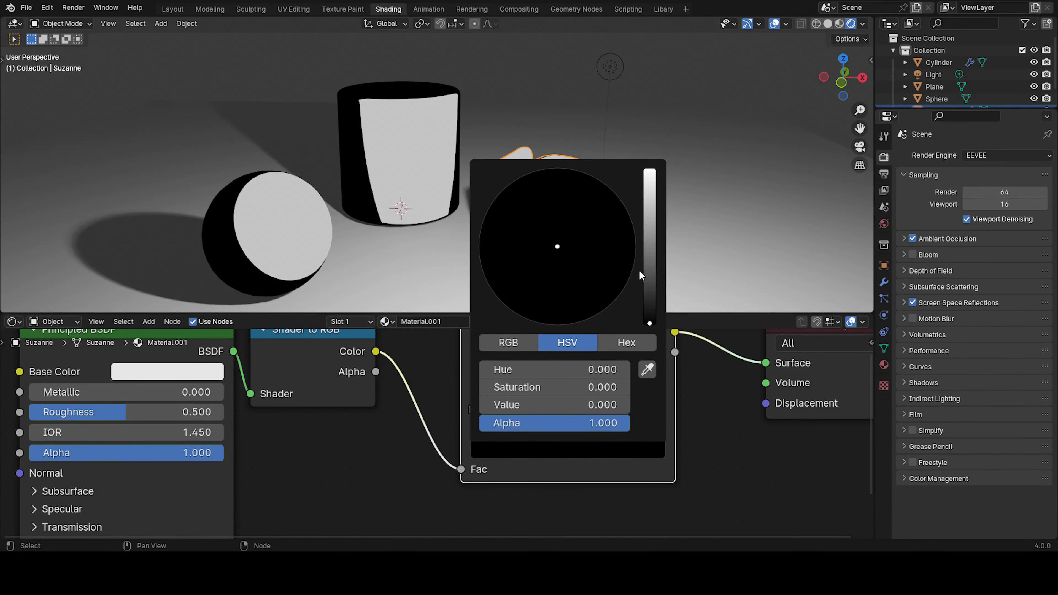
click(650, 254)
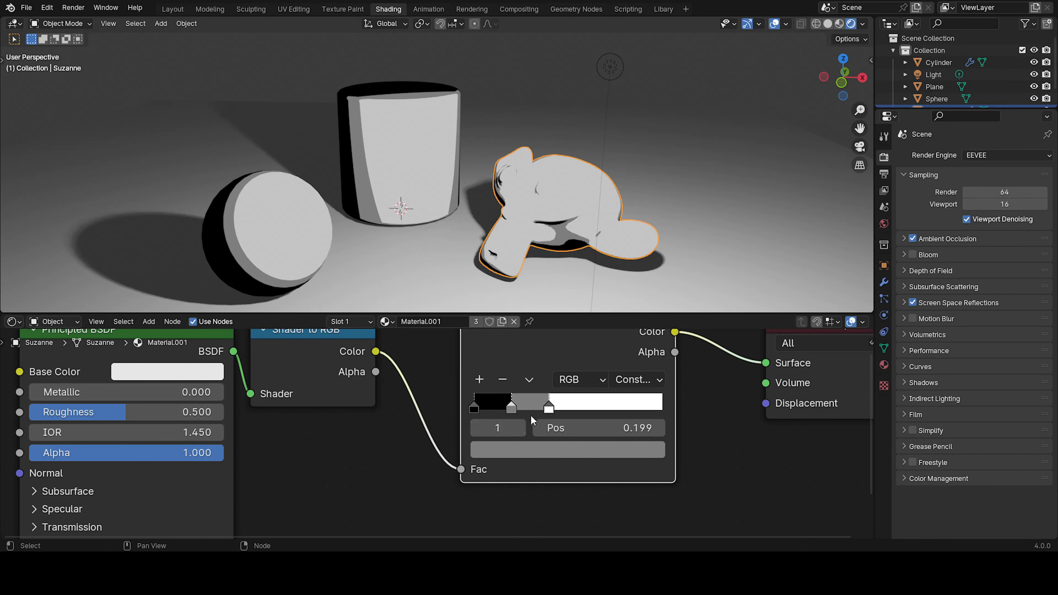
- Move the ramp's white stop almost to the end and the grey stop to position 0.332
drag(549, 407, 662, 398)
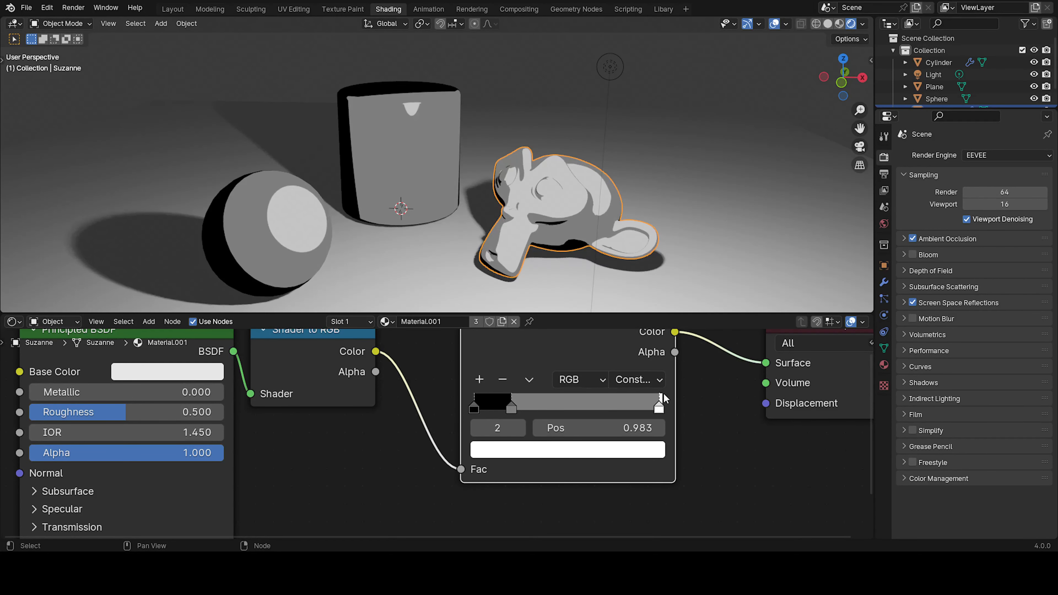
drag(512, 407, 541, 407)
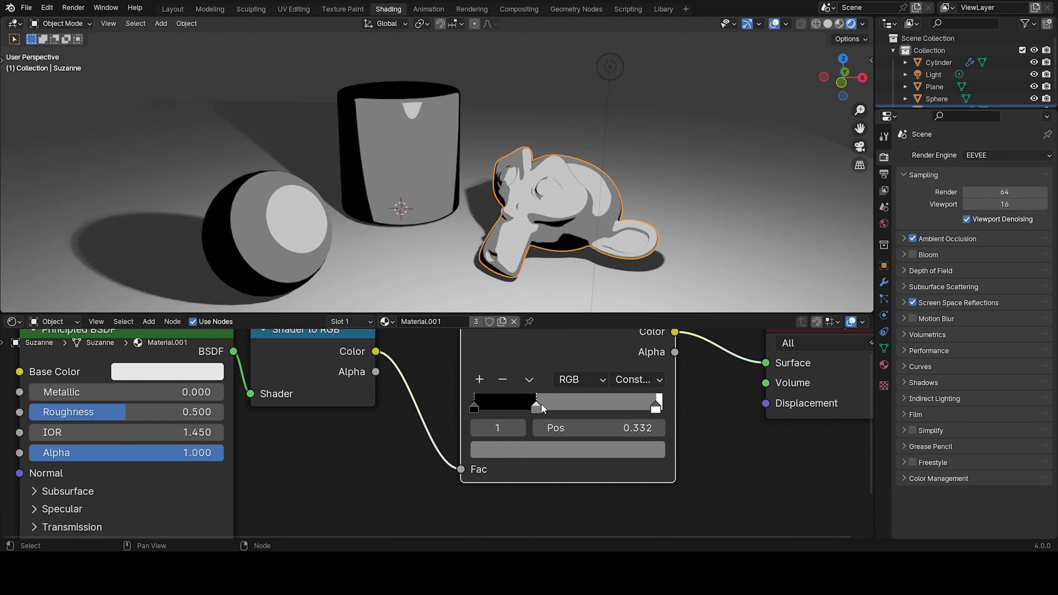
middle_drag(562, 179, 544, 223)
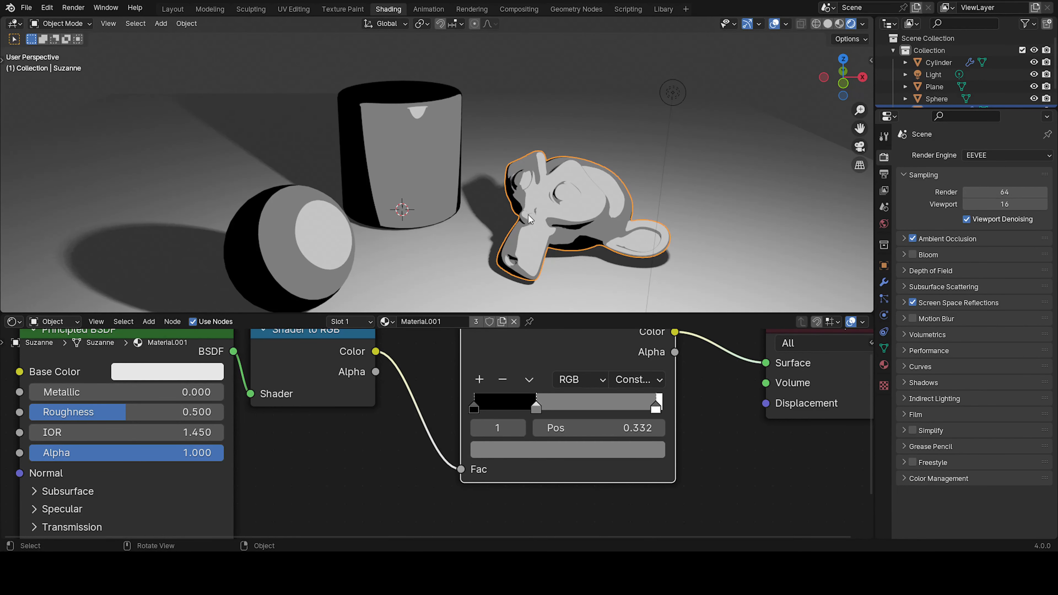
- Pull the Color Ramp and Material Output nodes in close beside the Shader to RGB node
scroll(558, 361, down, 2)
drag(540, 357, 505, 380)
drag(704, 359, 588, 365)
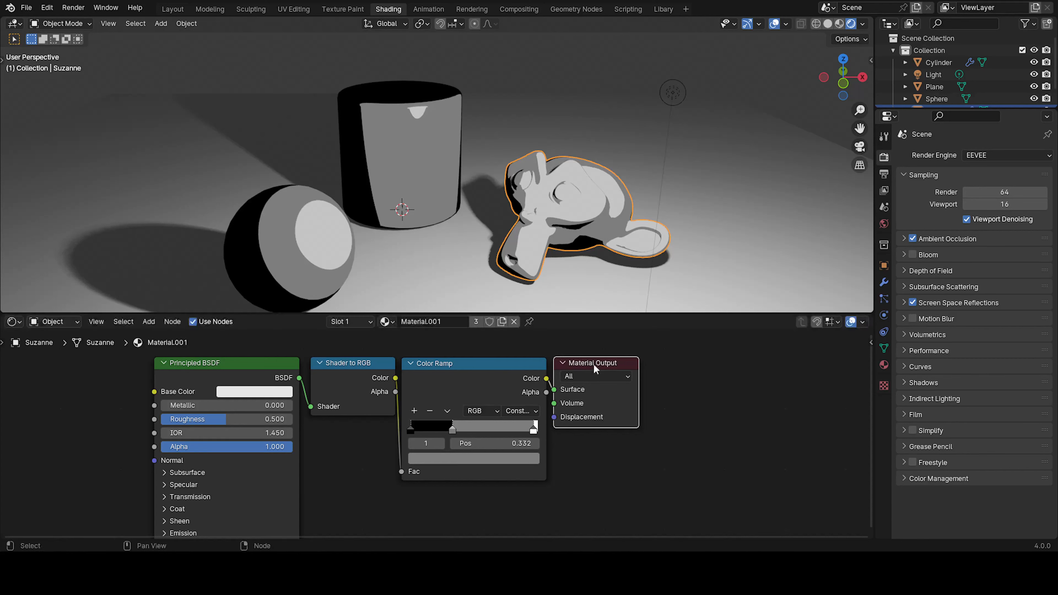
- Rename the material to Cell and save the file
scroll(425, 434, down, 2)
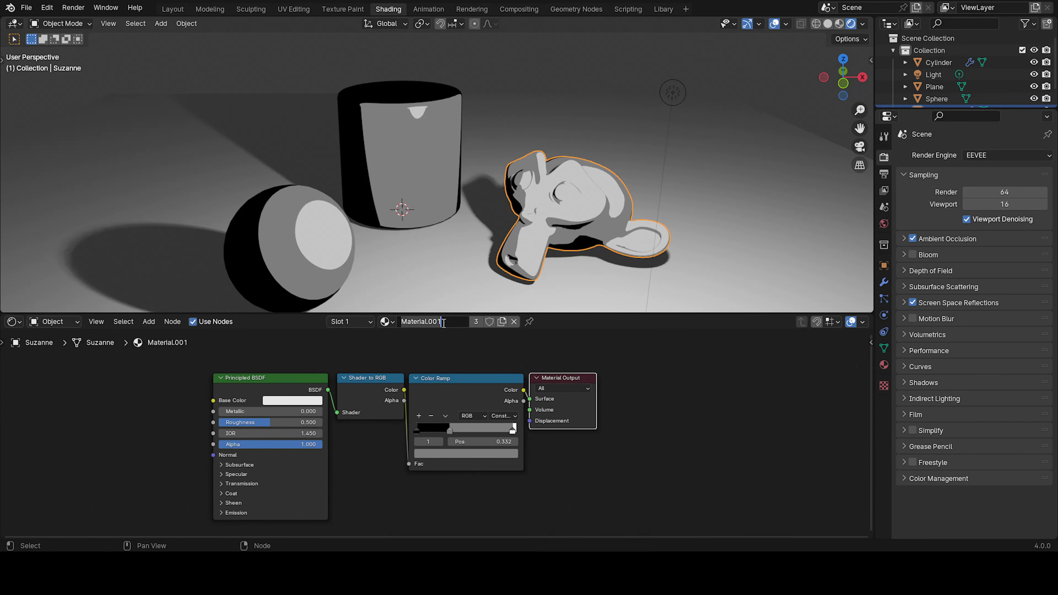
text(Cell)
key(Return)
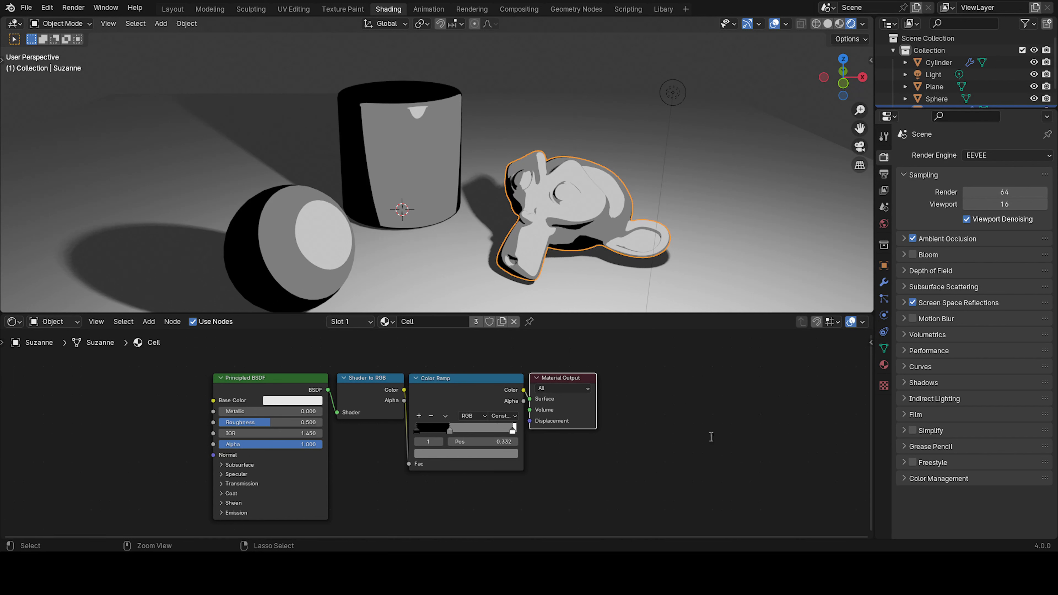
key(ctrl+s)
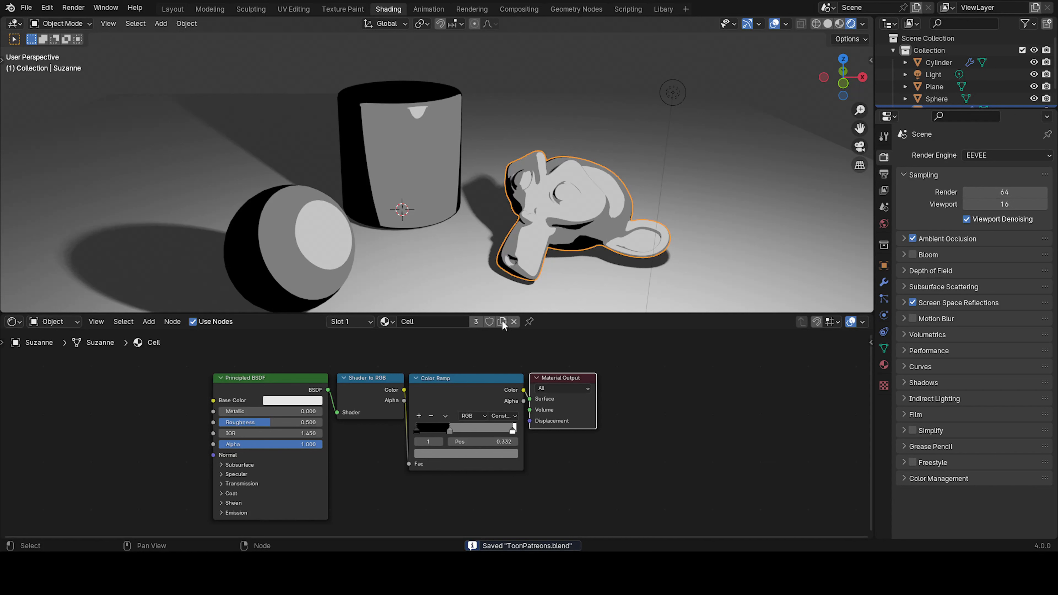
- Duplicate the Cell material on the monkey head and link the copy to the sphere and cylinder
click(383, 322)
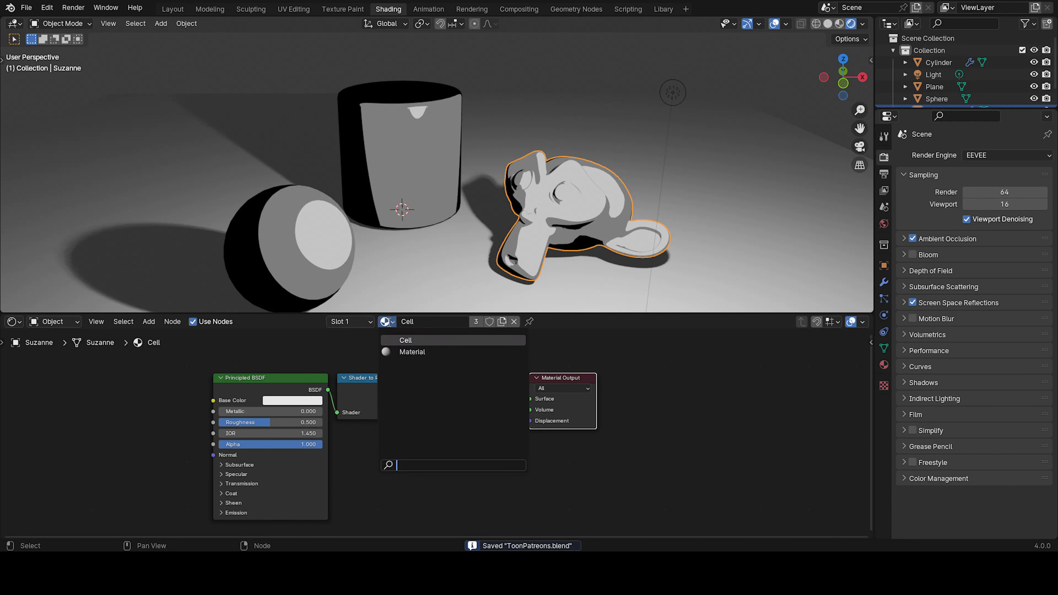
click(502, 321)
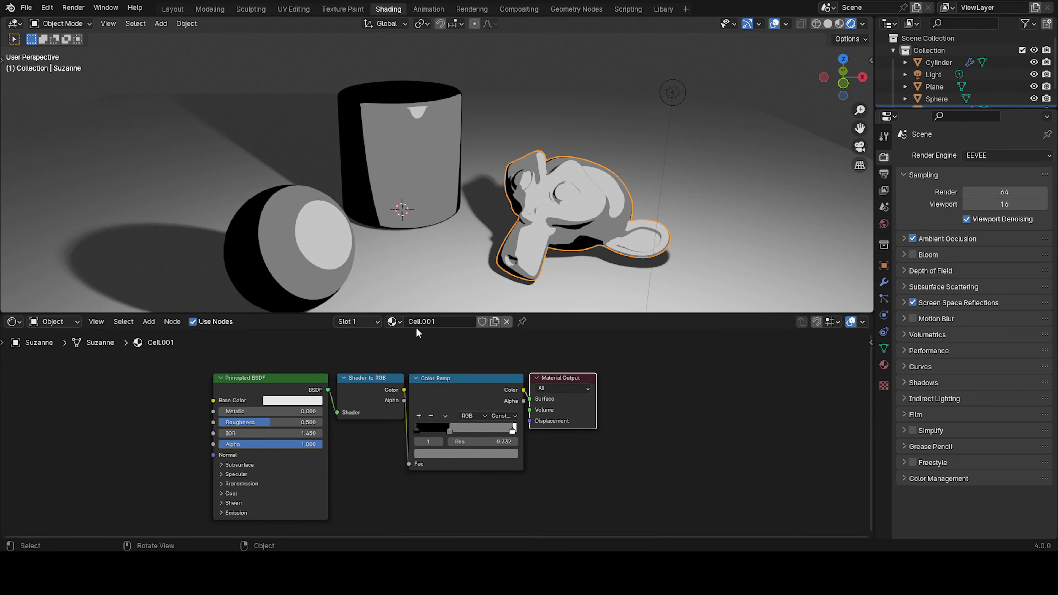
click(328, 226)
shift+click(407, 188)
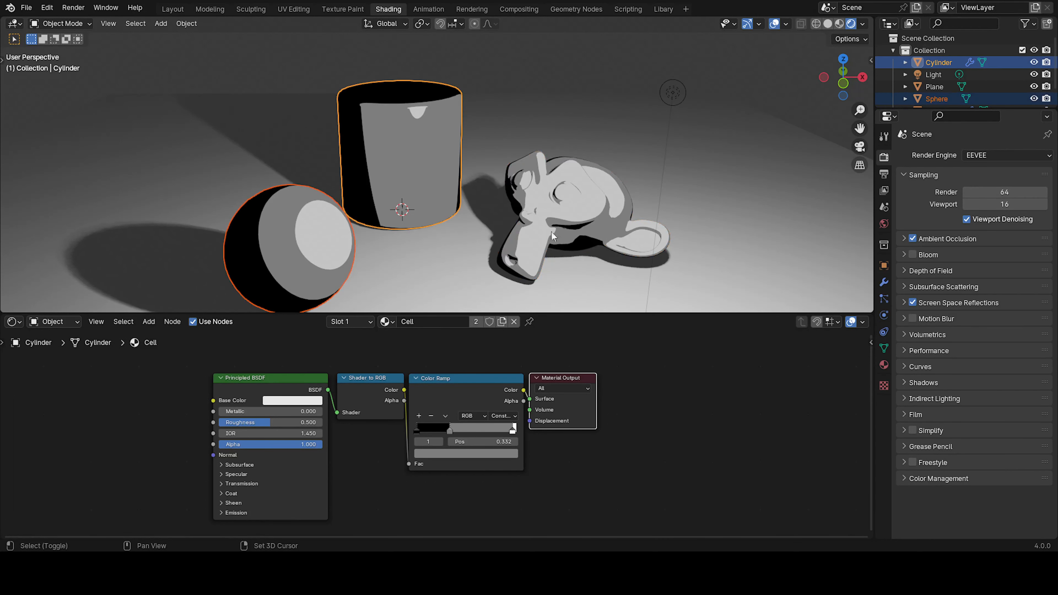
shift+click(592, 238)
key(ctrl+l)
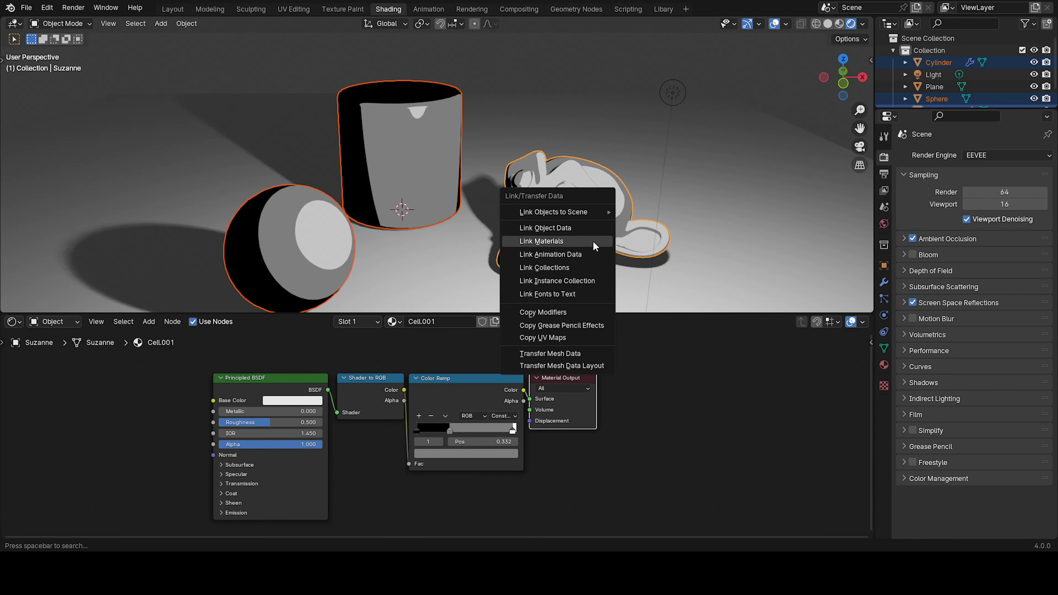
click(595, 241)
- Rename the copied material to O and select only the monkey head
key(BackSpace)
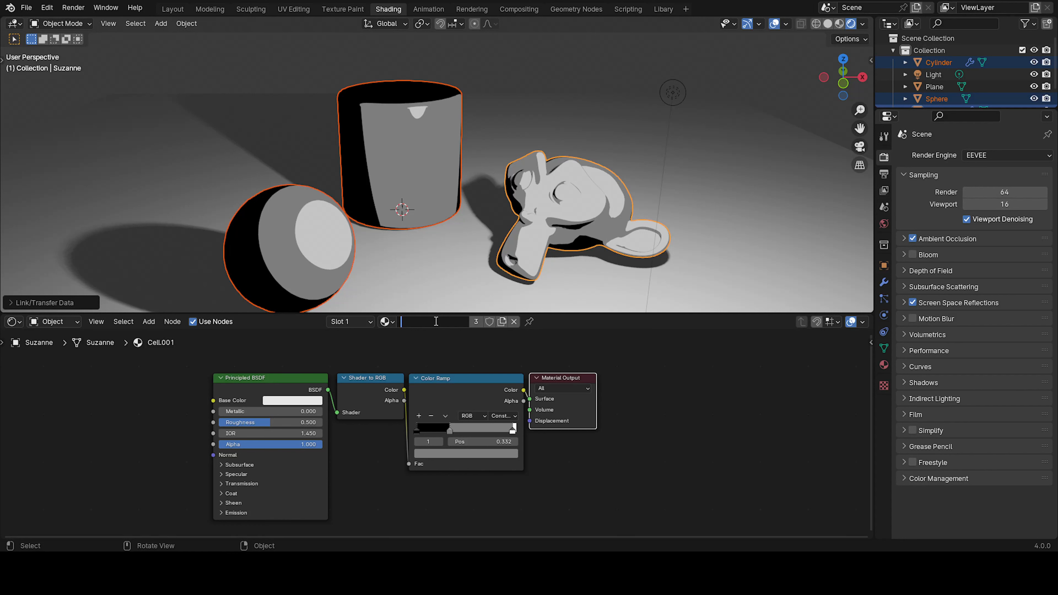
key(Return)
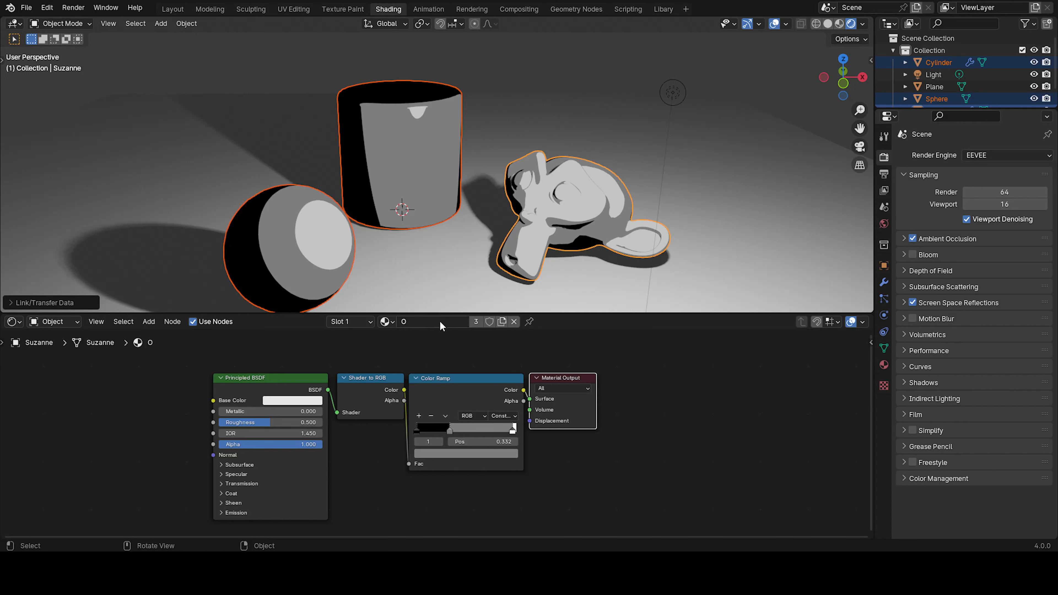
click(517, 236)
scroll(448, 432, down, 2)
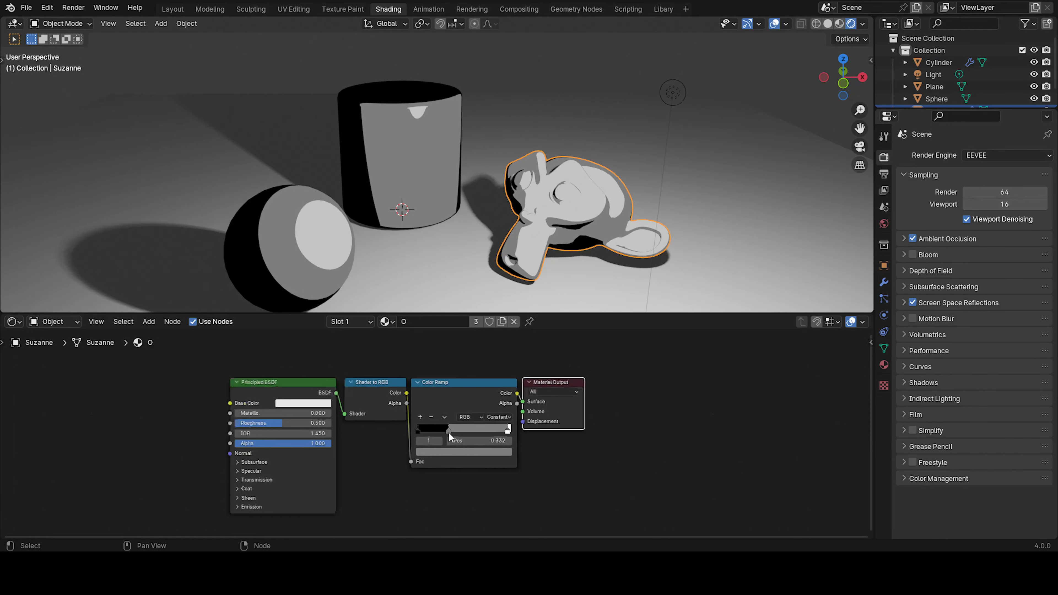
- Remove the grey middle stop from the Color Ramp and move the white stop to position 0.544
middle_drag(470, 407, 587, 403)
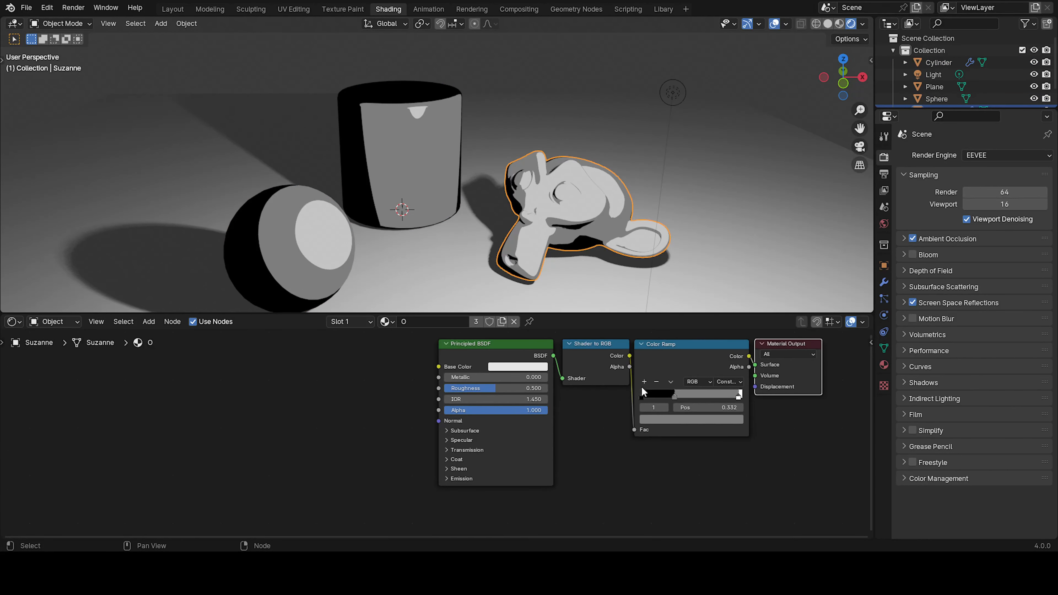
scroll(642, 392, up, 2)
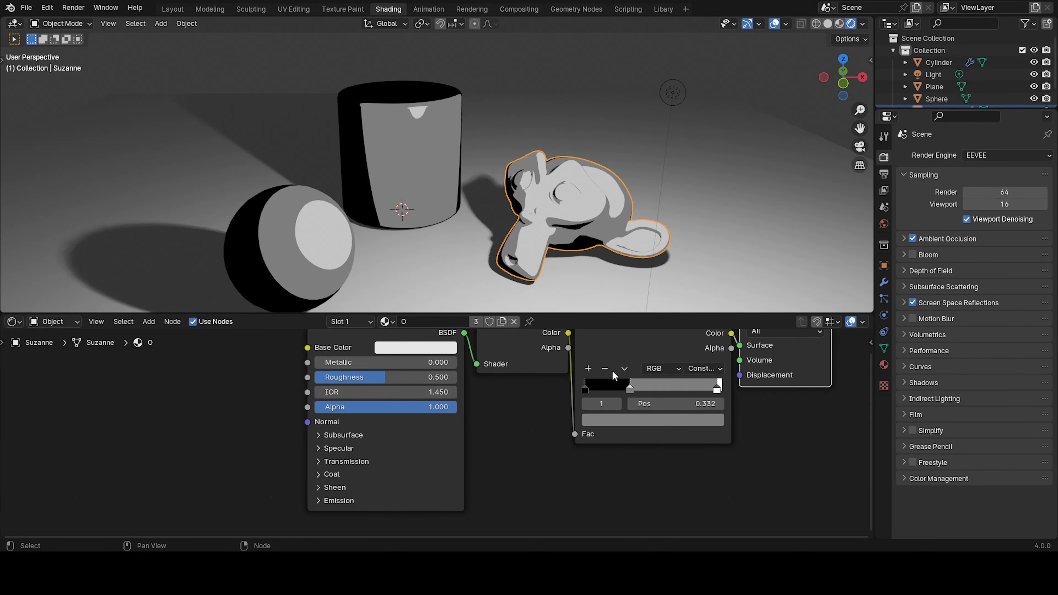
click(605, 368)
drag(716, 389, 658, 389)
- Add a Voronoi Texture node with its Distance output feeding the Principled BSDF's Base Color
middle_drag(293, 401, 572, 433)
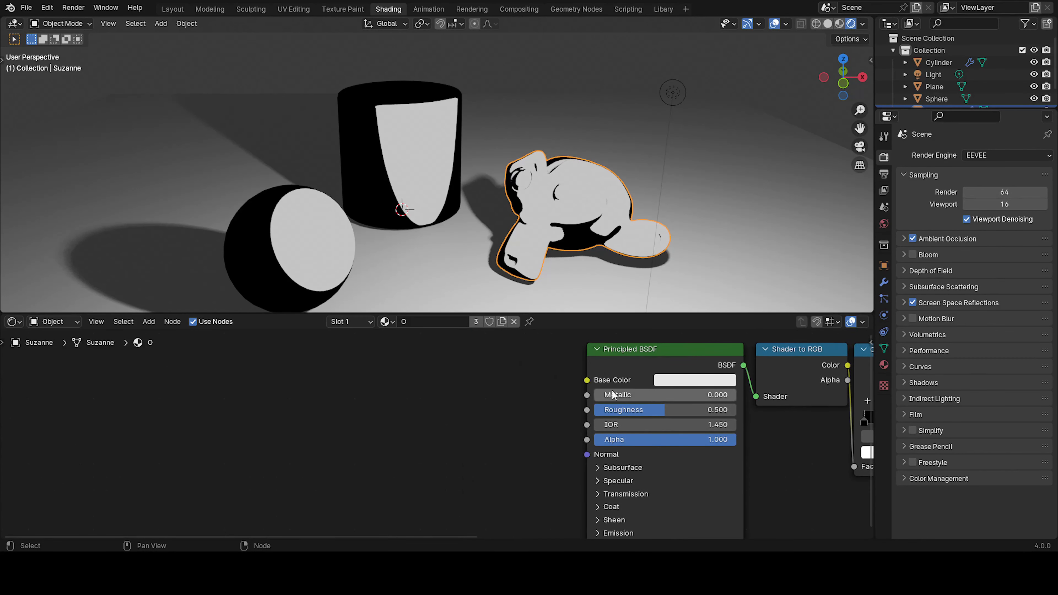
drag(587, 380, 641, 361)
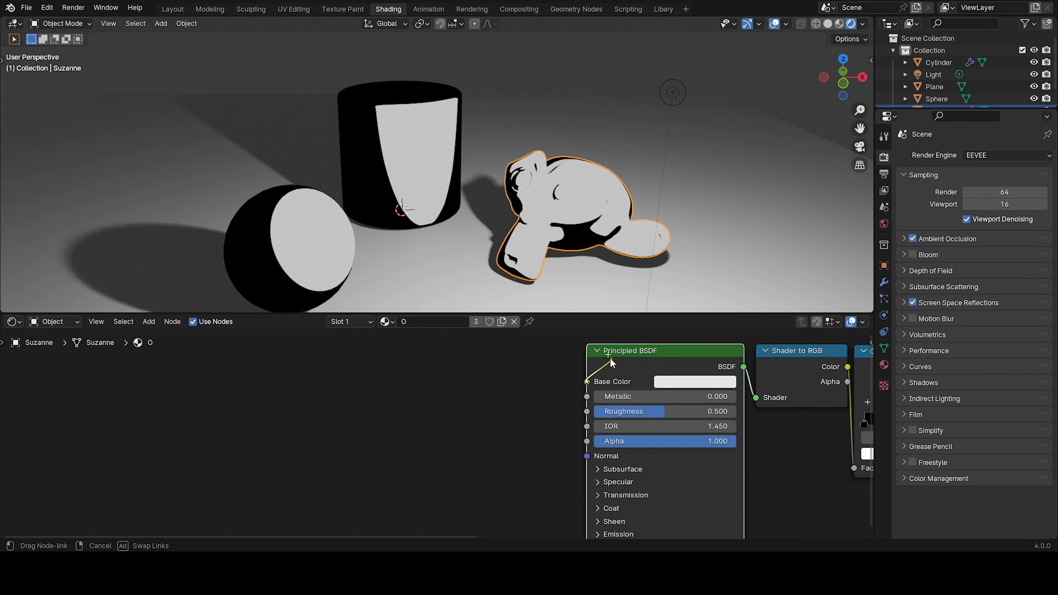
drag(509, 398, 511, 396)
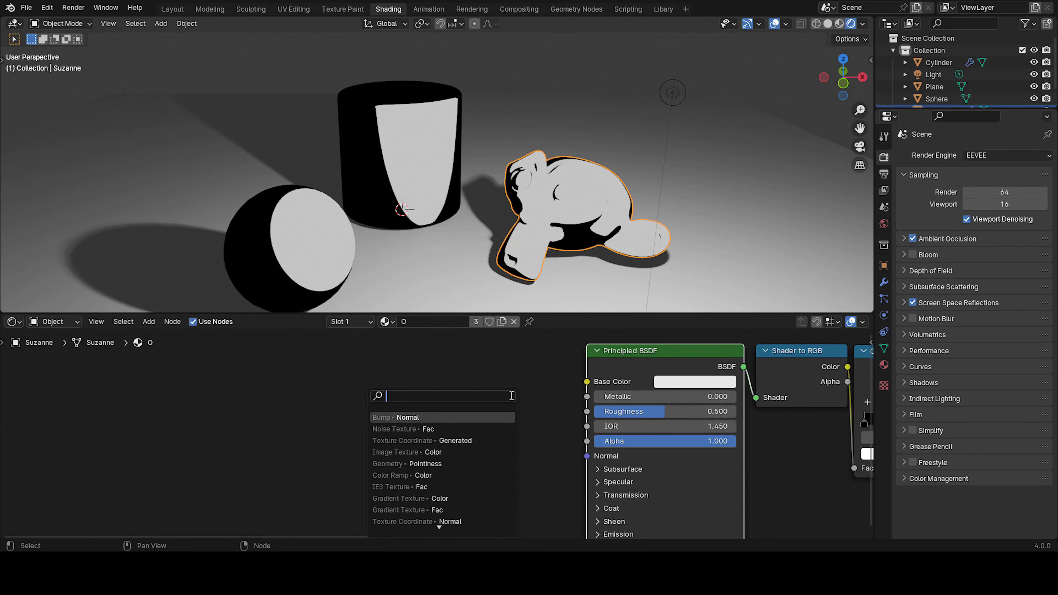
text(voro)
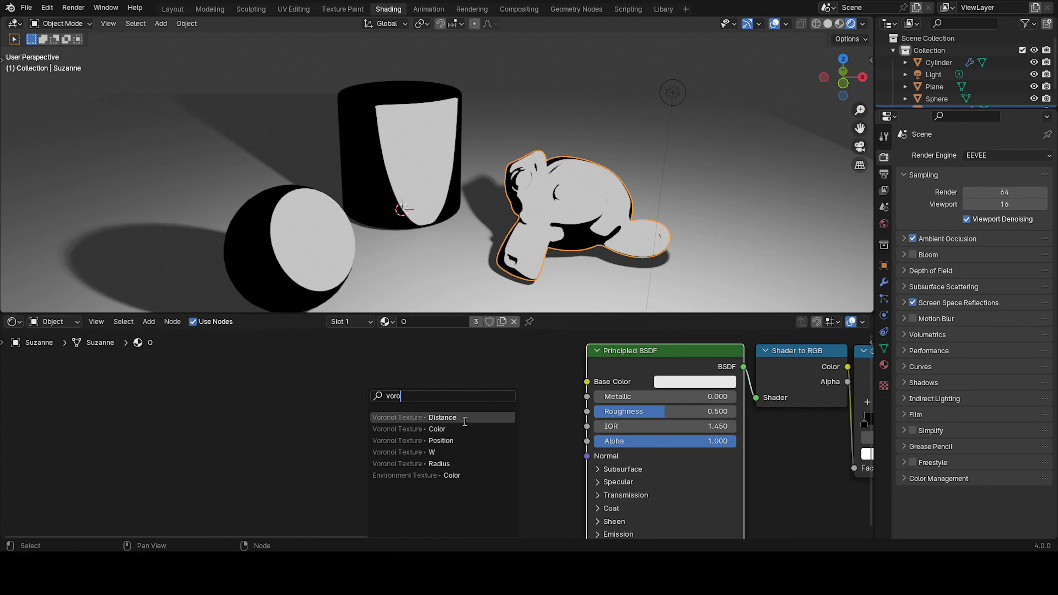
click(458, 417)
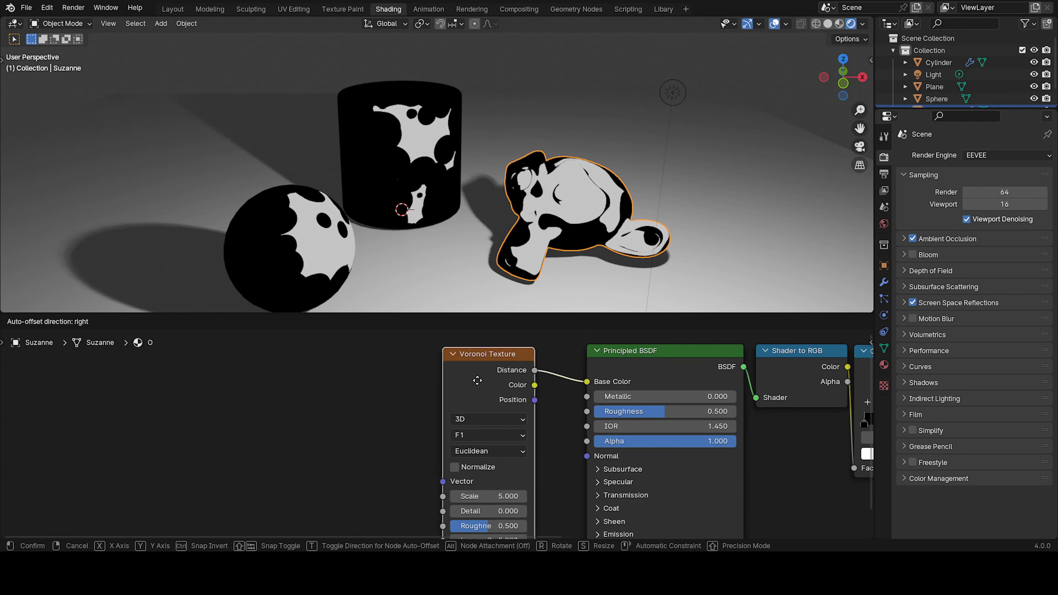
click(493, 369)
- Set the Voronoi Texture's scale to 36.8 and its randomness to 0 for evenly spaced dots
middle_drag(504, 208, 512, 284)
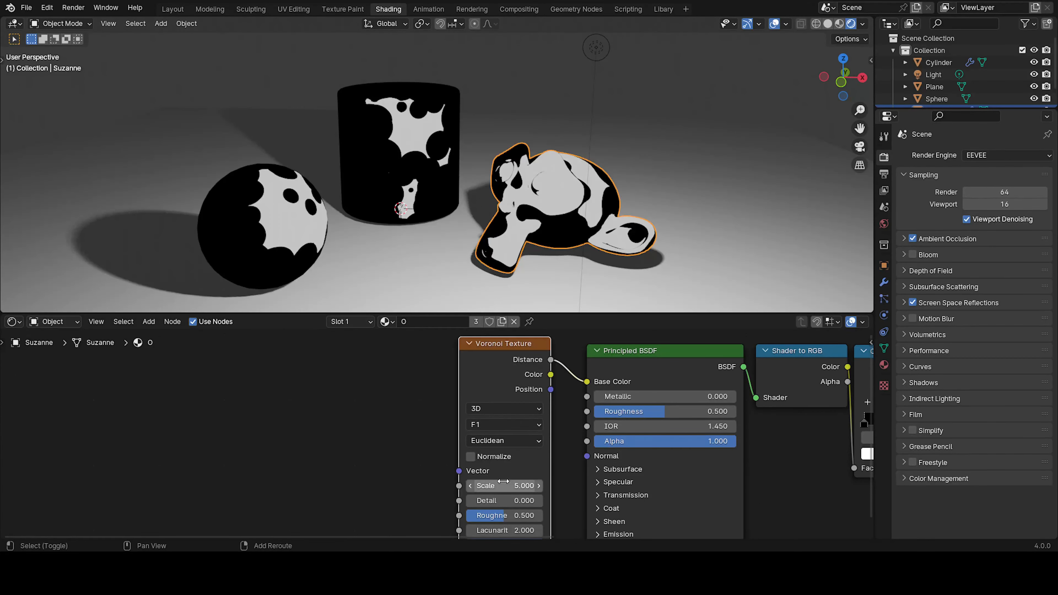
drag(517, 485, 627, 485)
mouse_move(400, 208)
middle_down()
mouse_move(417, 204)
mouse_move(351, 197)
mouse_move(395, 197)
middle_up()
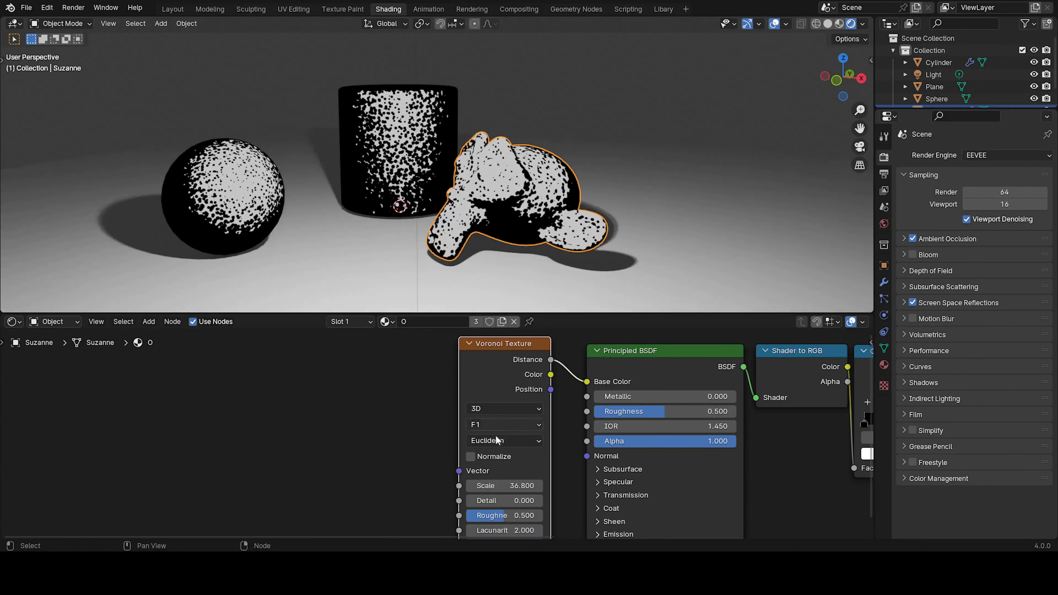
middle_drag(400, 451, 352, 348)
scroll(460, 403, up, 4)
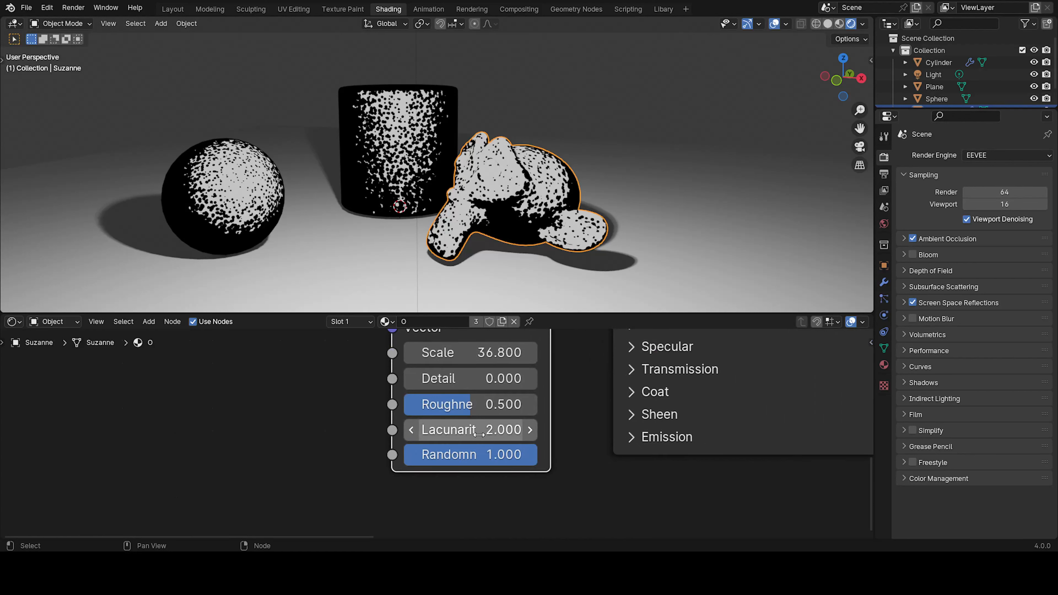
drag(476, 458, 342, 458)
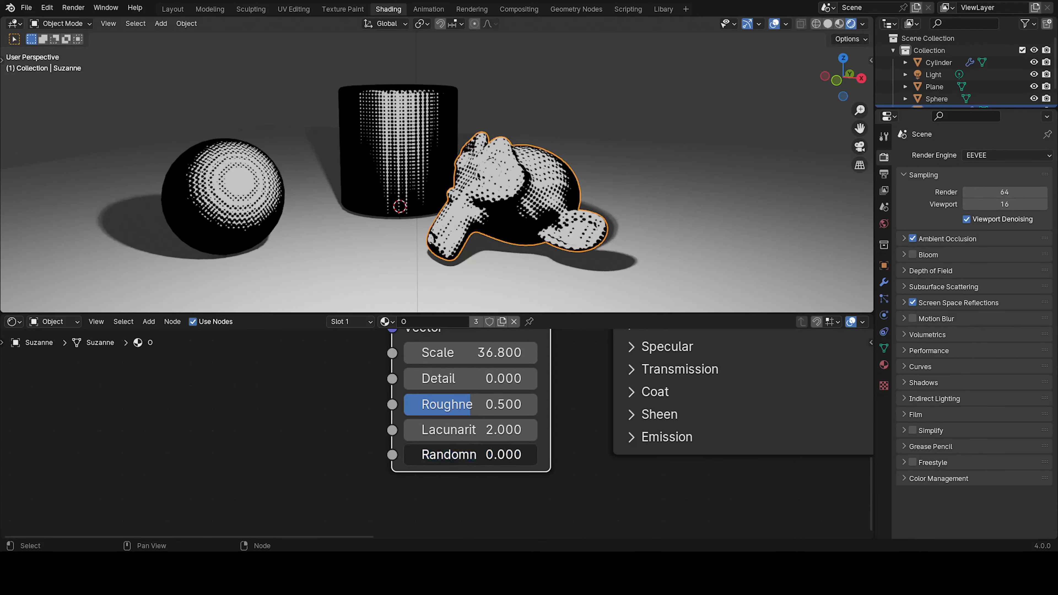
- Try moving the light elsewhere in the scene to preview how the dot shading reacts
middle_drag(393, 200, 534, 151)
click(587, 105)
scroll(521, 167, up, 4)
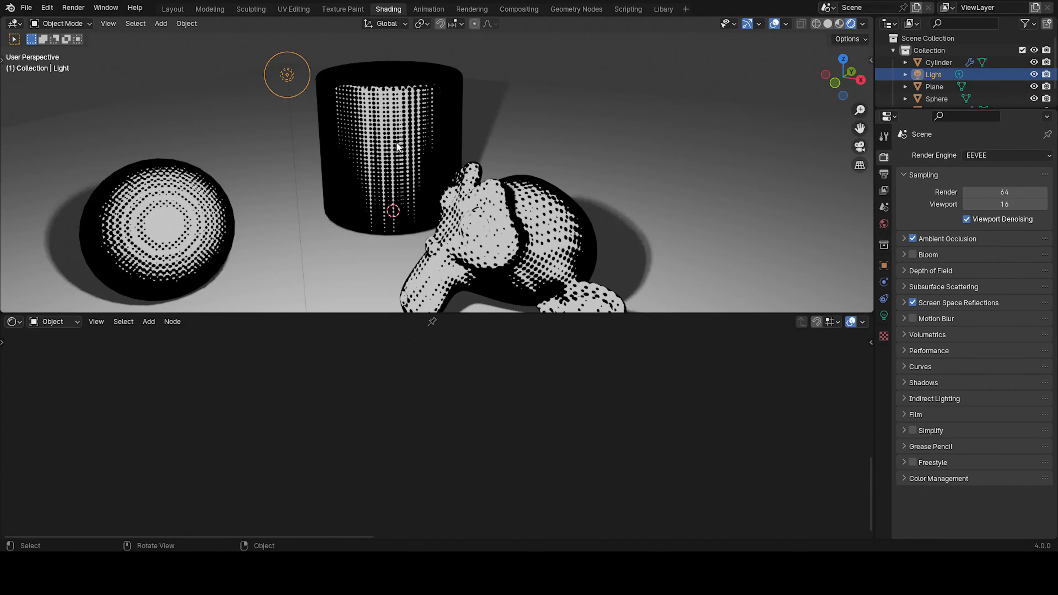
key(g)
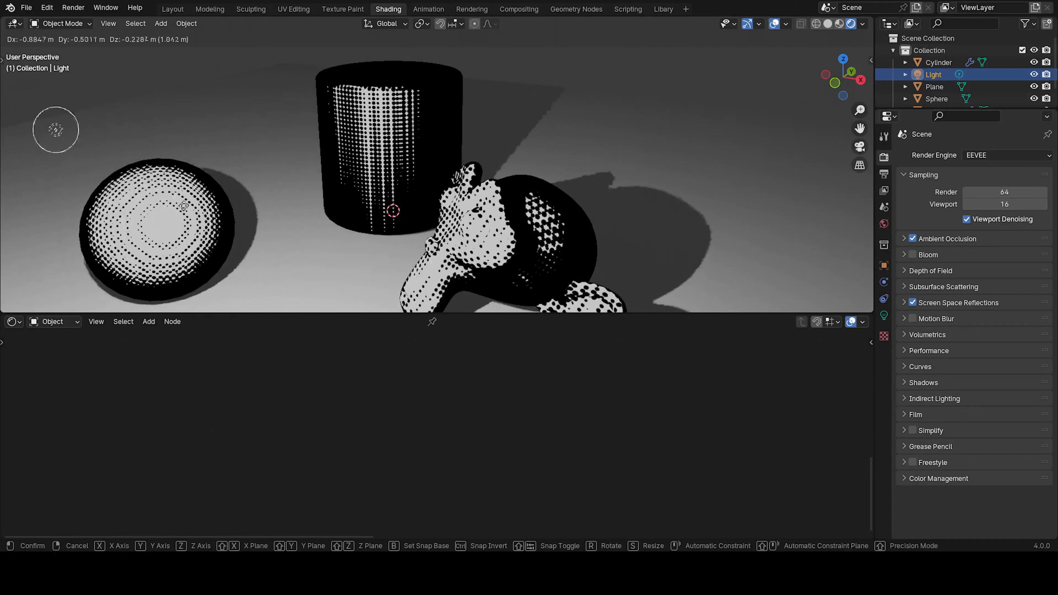
right_click(544, 212)
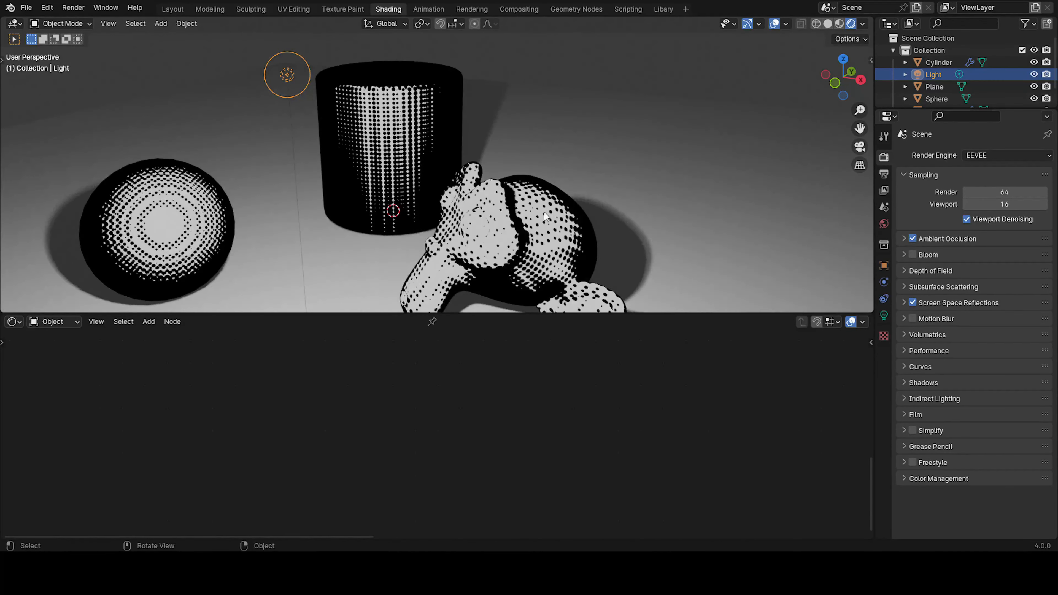
- Reselect the monkey head and set the Voronoi Texture's scale to 46.5, keeping detail and randomness at 0
middle_drag(544, 216, 468, 181)
click(575, 233)
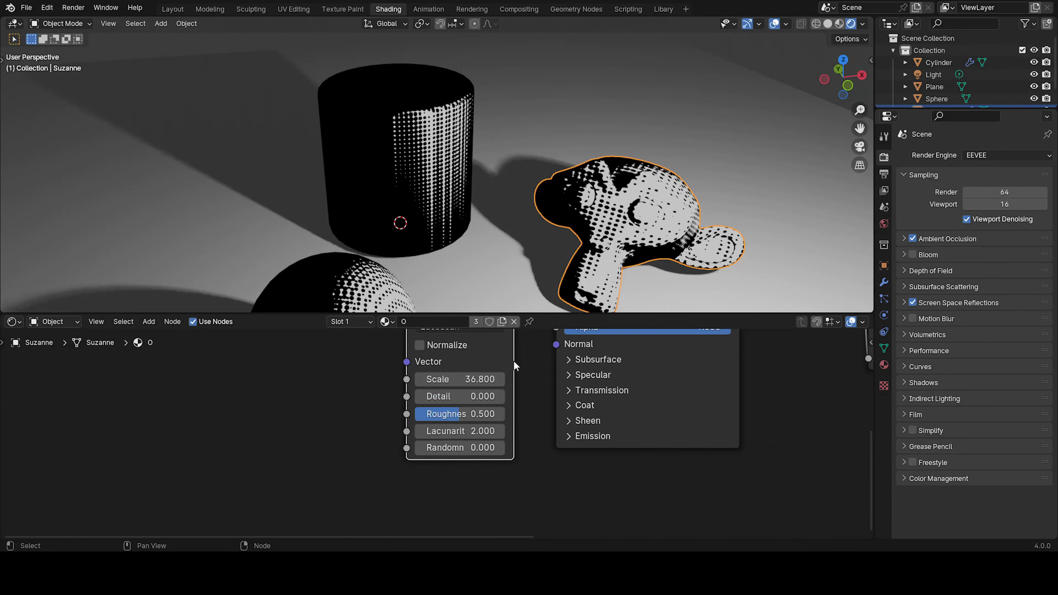
mouse_move(458, 379)
mouse_down()
mouse_move(448, 379)
mouse_move(551, 380)
mouse_move(494, 379)
mouse_move(520, 379)
mouse_up()
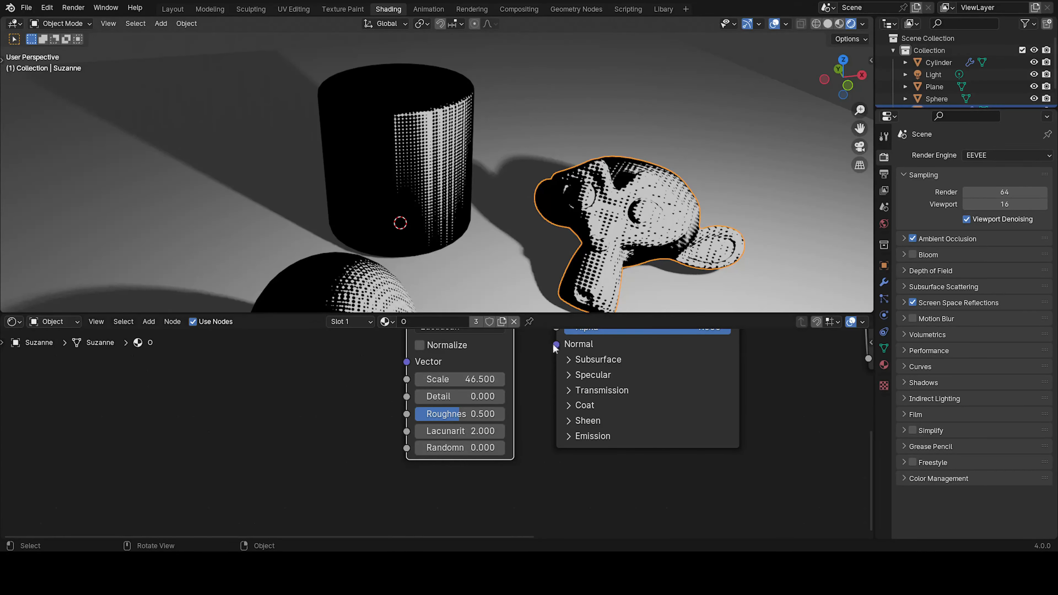
mouse_move(458, 396)
mouse_down()
mouse_move(484, 396)
mouse_move(441, 396)
mouse_up()
mouse_move(459, 451)
mouse_down()
mouse_move(513, 451)
mouse_move(417, 451)
mouse_move(480, 431)
mouse_move(465, 431)
mouse_up()
- Switch the Voronoi Texture to 4D and leave its W value at 0
scroll(502, 394, down, 5)
middle_drag(479, 388, 480, 430)
click(463, 379)
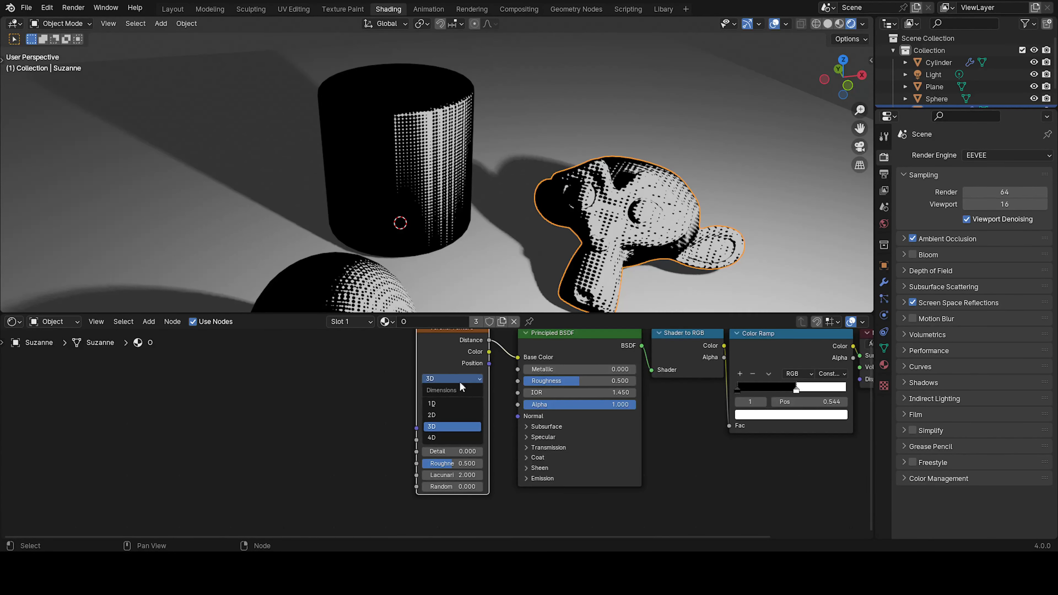
click(451, 437)
scroll(450, 447, up, 1)
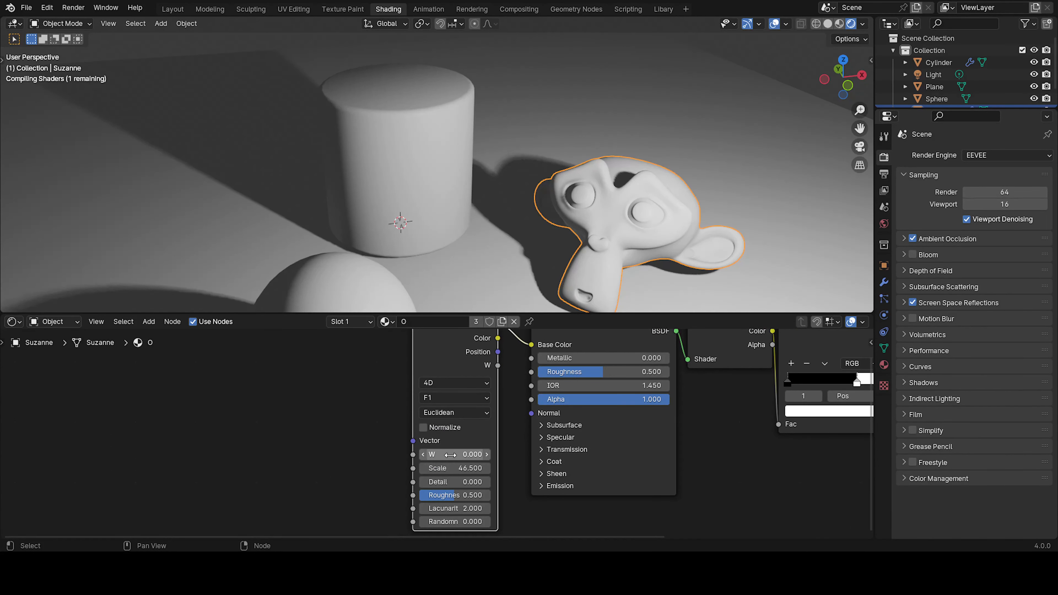
drag(451, 454, 459, 454)
right_click(459, 455)
- Rename the material to Dots and pull the Voronoi Texture, Shader to RGB, Color Ramp and Material Output nodes closer together
scroll(541, 398, down, 4)
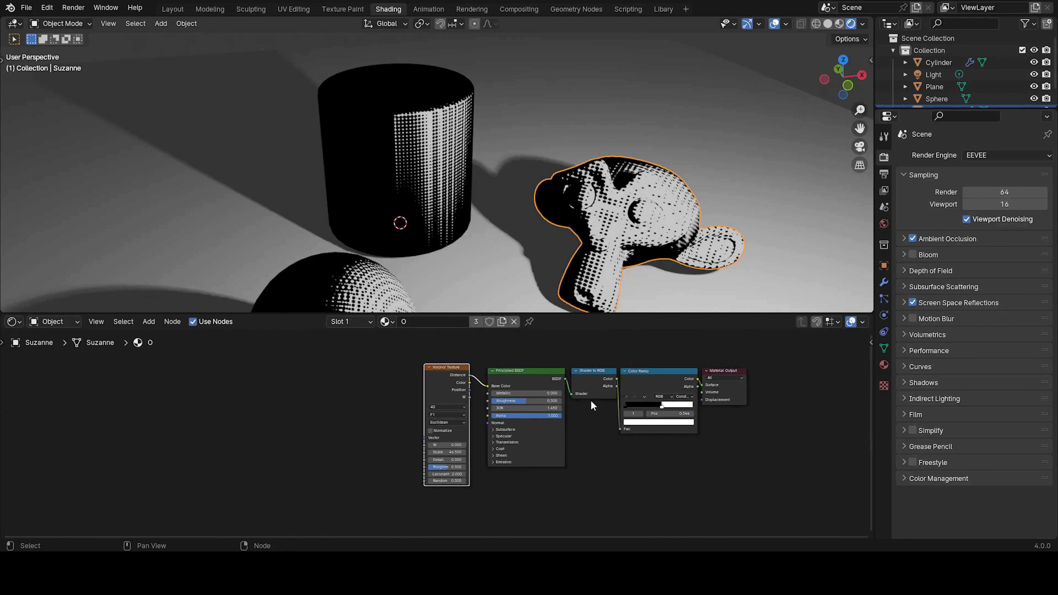
middle_drag(558, 250, 527, 245)
scroll(527, 245, down, 2)
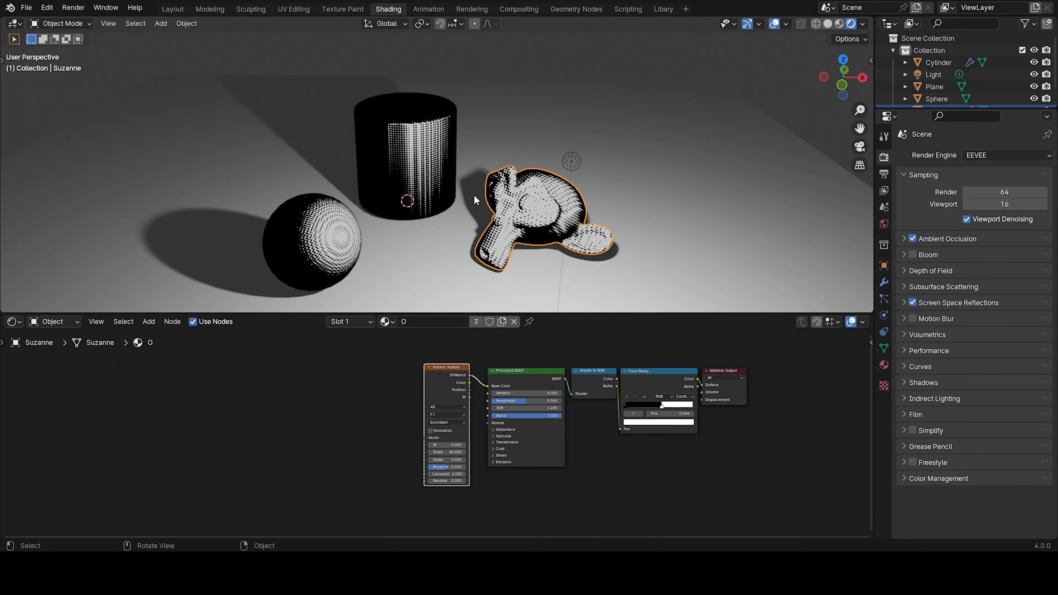
scroll(489, 262, up, 4)
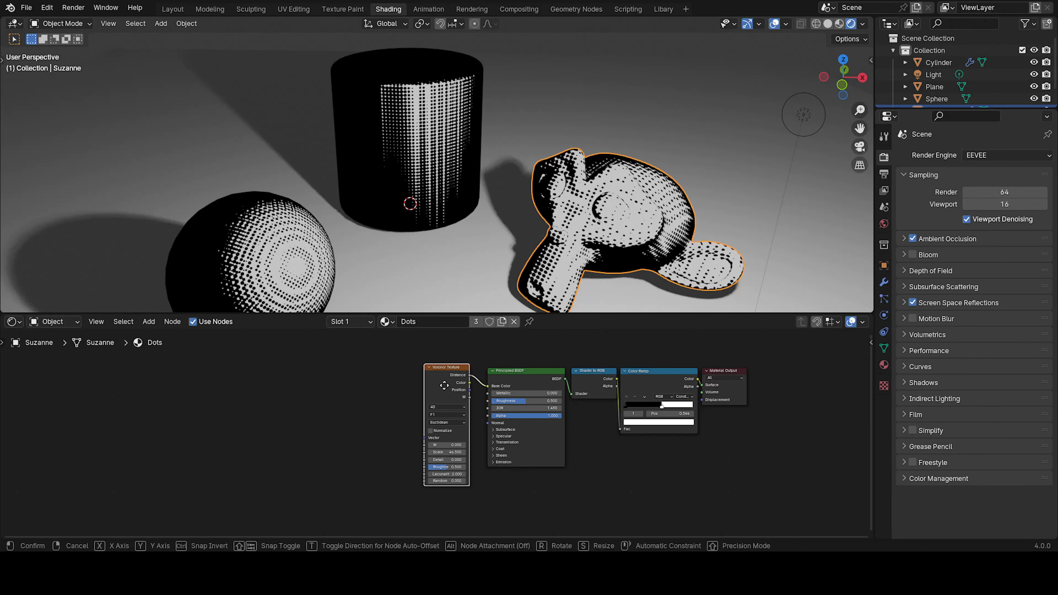
drag(444, 366, 461, 388)
drag(588, 379, 586, 378)
drag(648, 376, 645, 377)
drag(713, 376, 709, 377)
scroll(497, 191, down, 3)
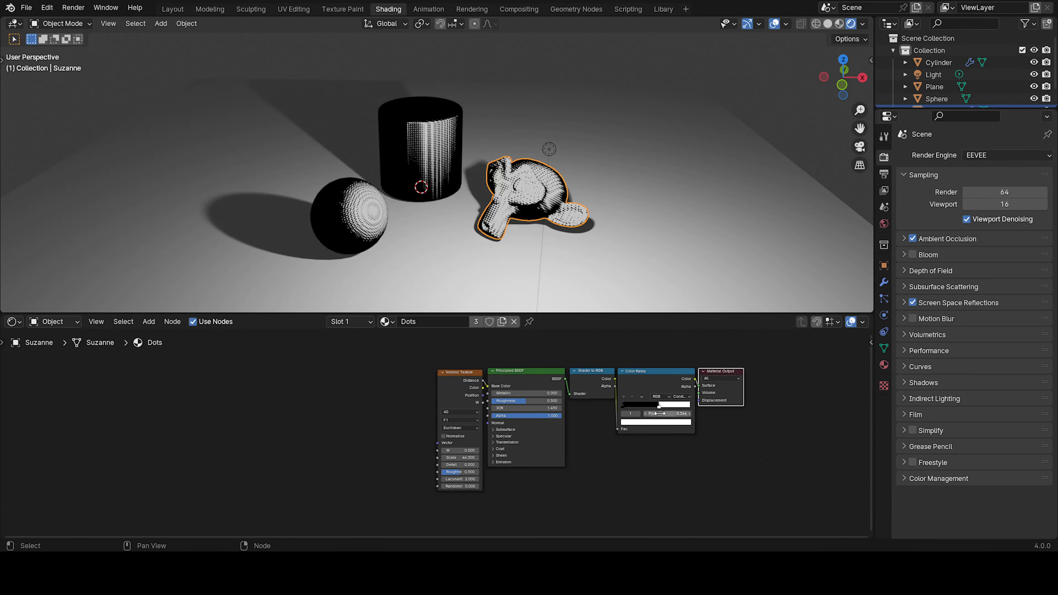
- Duplicate the Dots material on the monkey head and link the copy to the sphere and cylinder
scroll(502, 405, up, 2)
click(500, 323)
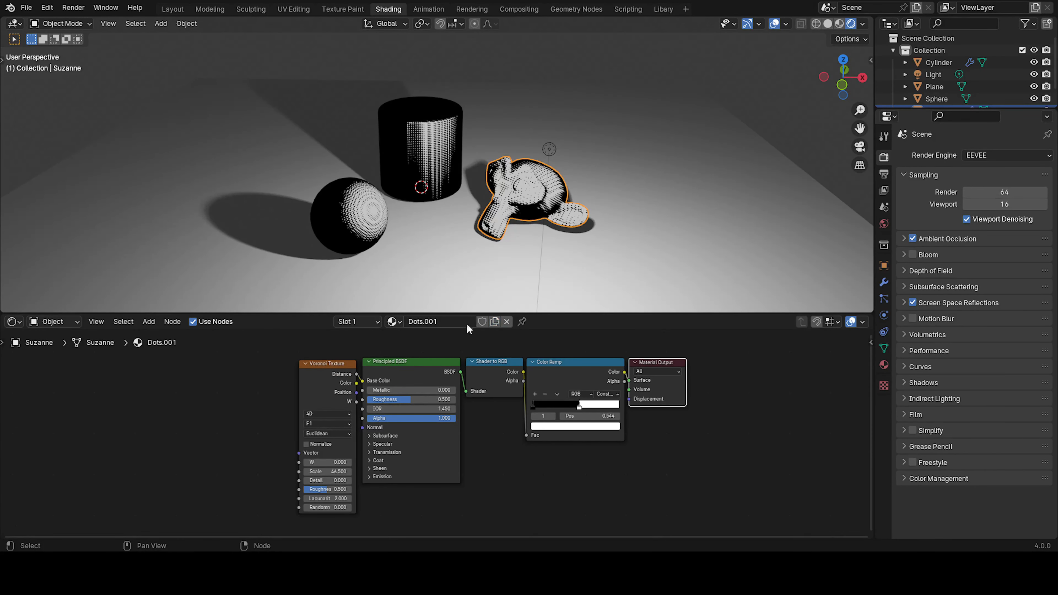
click(377, 192)
shift+click(441, 175)
shift+click(517, 208)
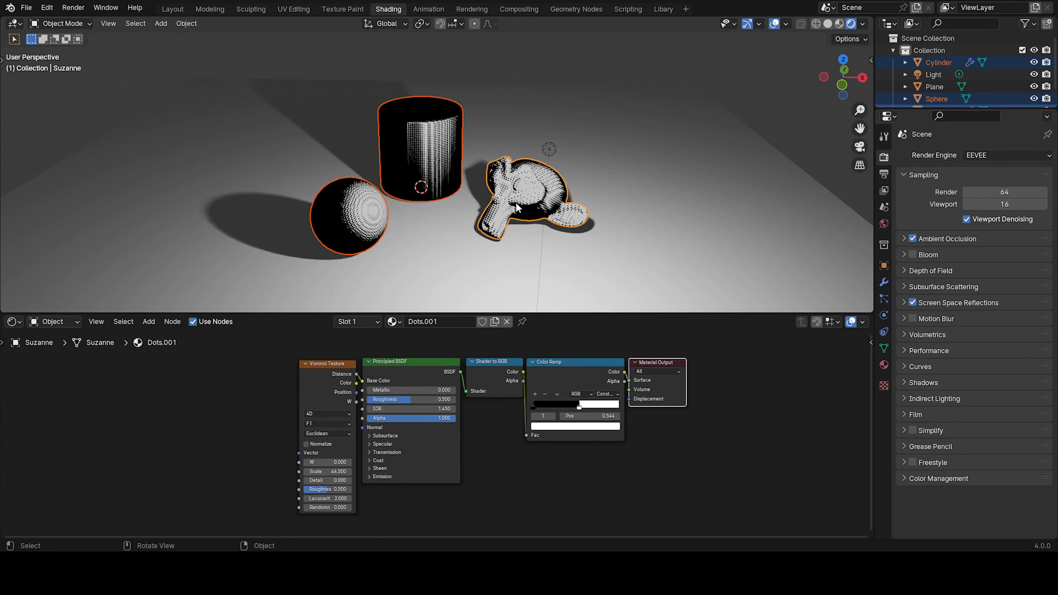
key(ctrl+l)
click(516, 201)
- Select only the monkey head and delete the Voronoi Texture node from the copied material
scroll(496, 211, up, 2)
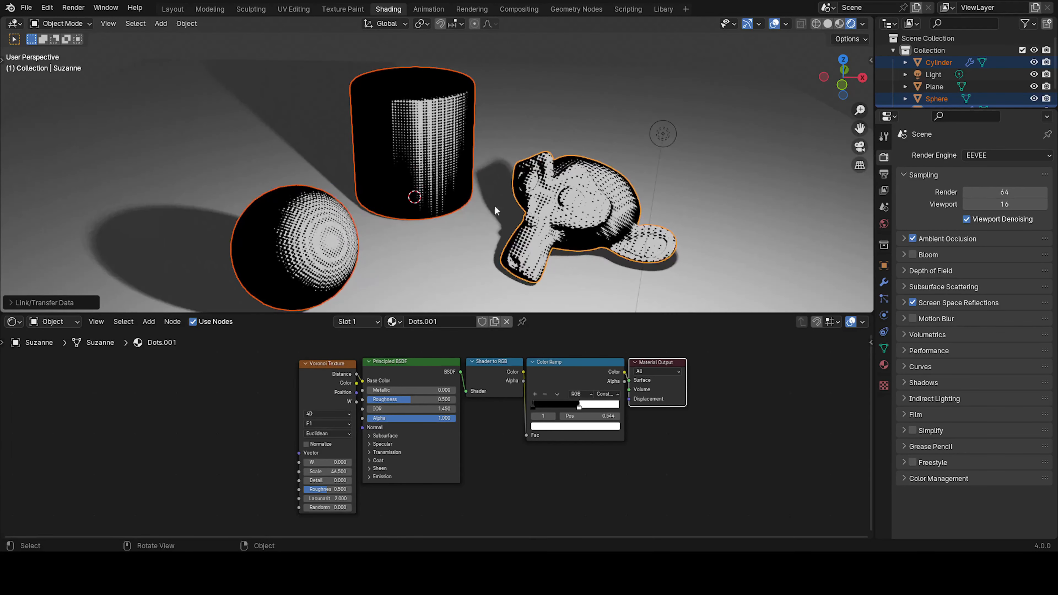
click(563, 211)
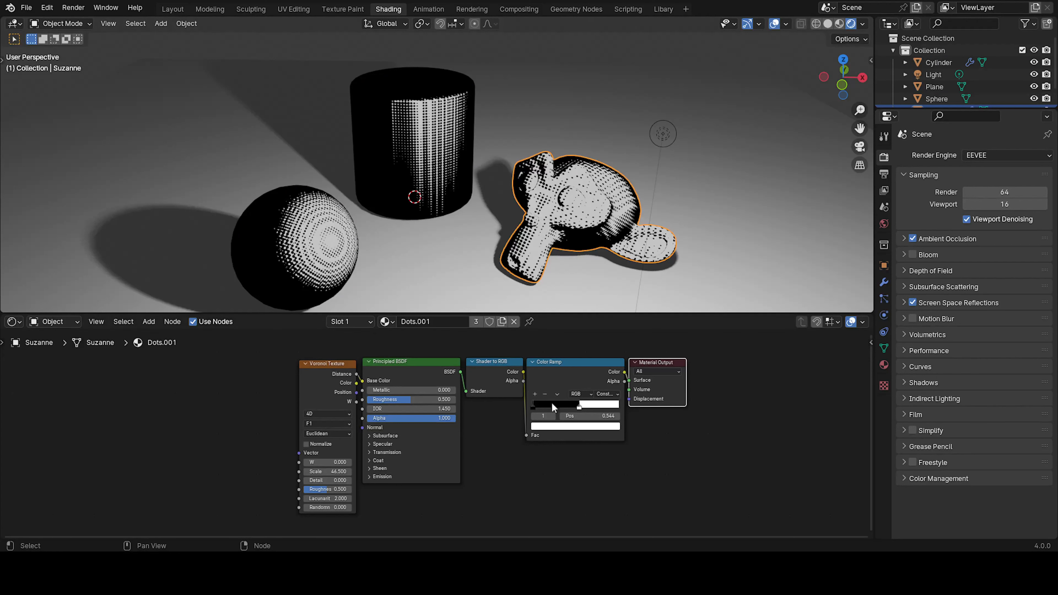
middle_drag(510, 417, 656, 390)
click(493, 376)
key(x)
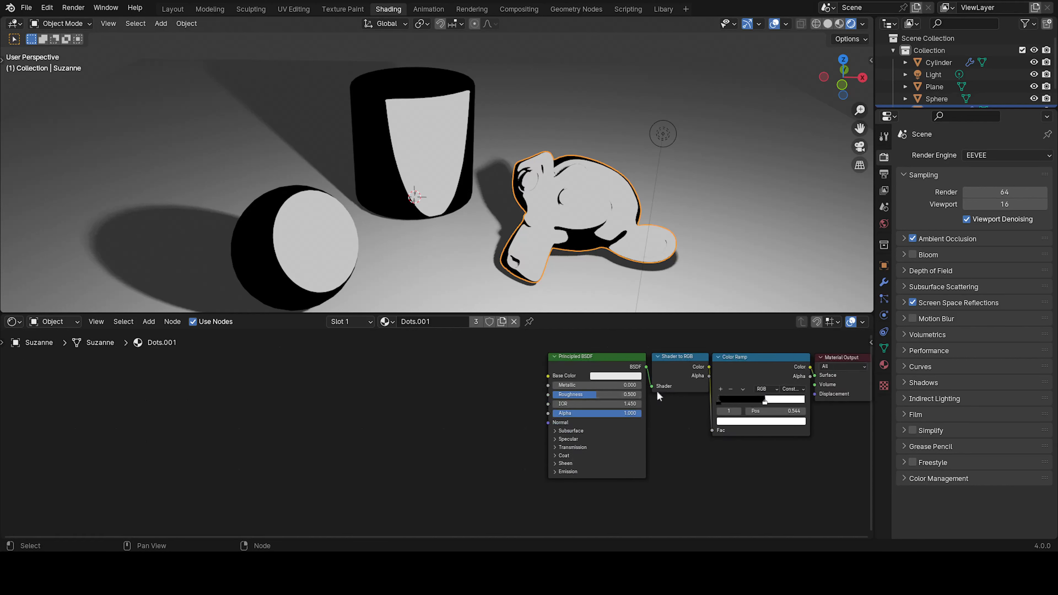
- Add a Noise Texture node before the Principled BSDF and connect its Fac output to Base Color
key(shift+a)
click(423, 382)
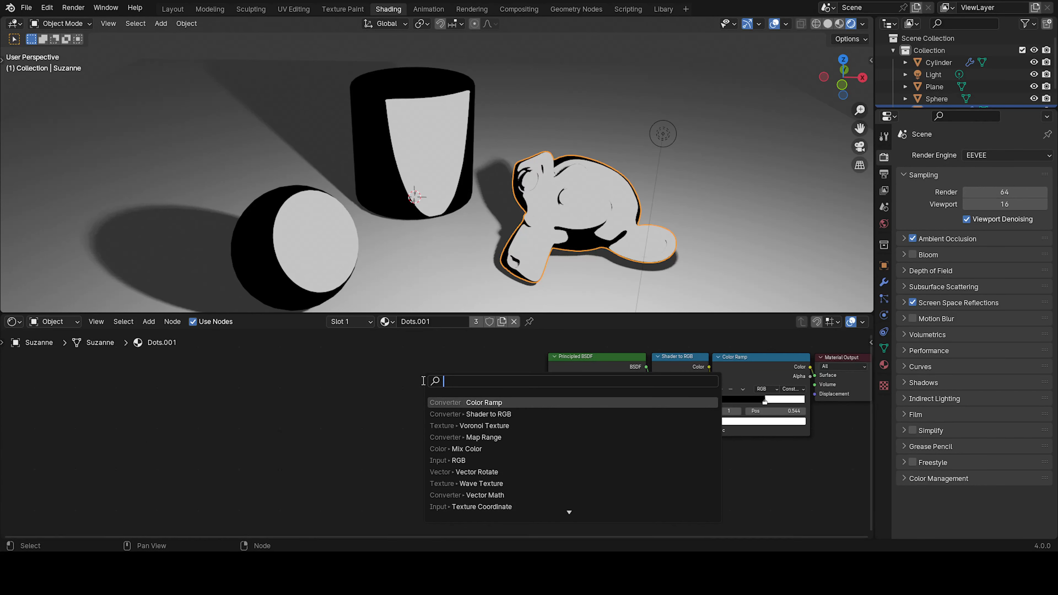
text(noi)
key(Return)
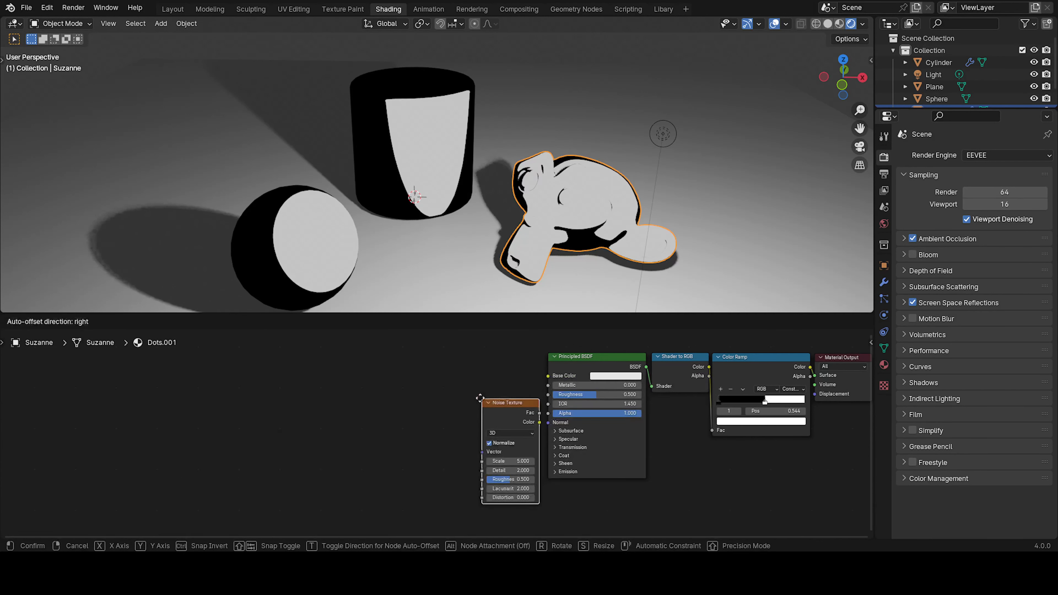
click(445, 370)
scroll(445, 370, up, 2)
drag(528, 368, 529, 396)
drag(588, 371, 589, 368)
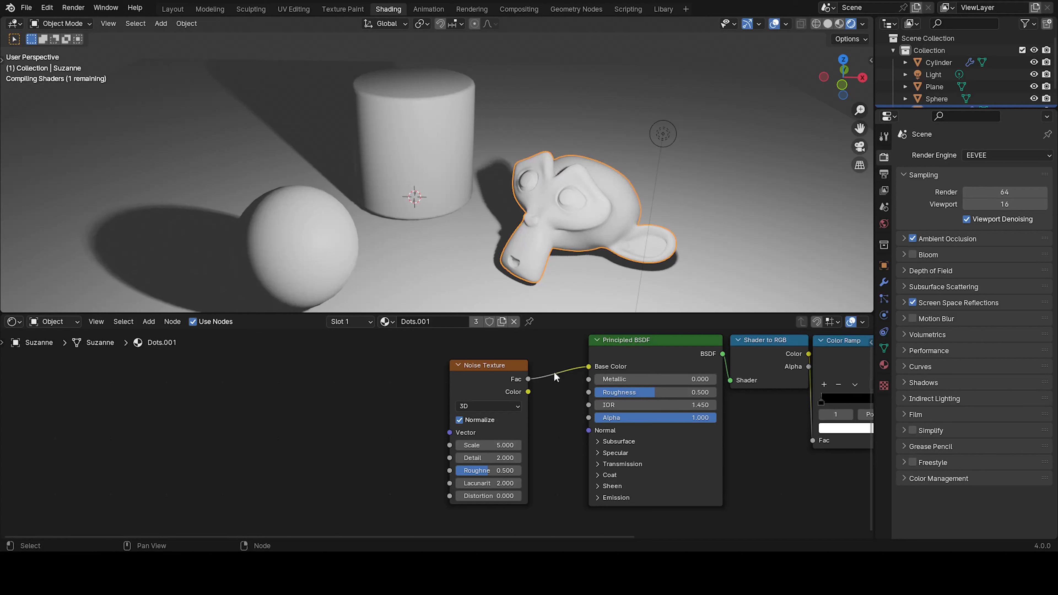
- Set the Noise Texture's scale to 9.82
mouse_move(425, 209)
middle_down()
mouse_move(434, 207)
mouse_move(418, 205)
middle_up()
mouse_move(489, 445)
mouse_down()
mouse_move(469, 445)
mouse_move(500, 445)
mouse_move(484, 434)
mouse_up()
scroll(624, 295, up, 5)
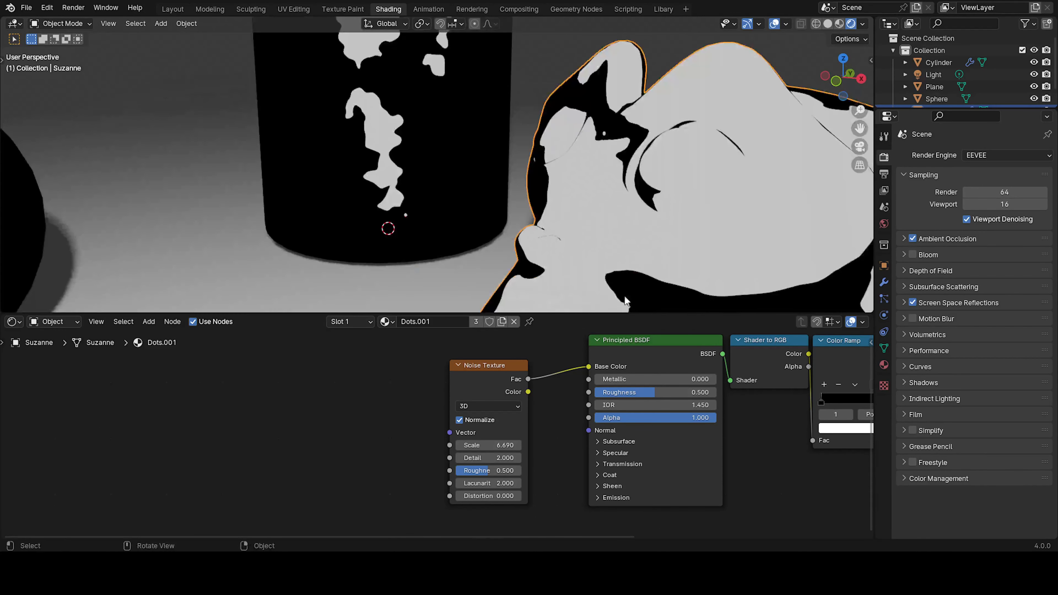
scroll(650, 242, down, 4)
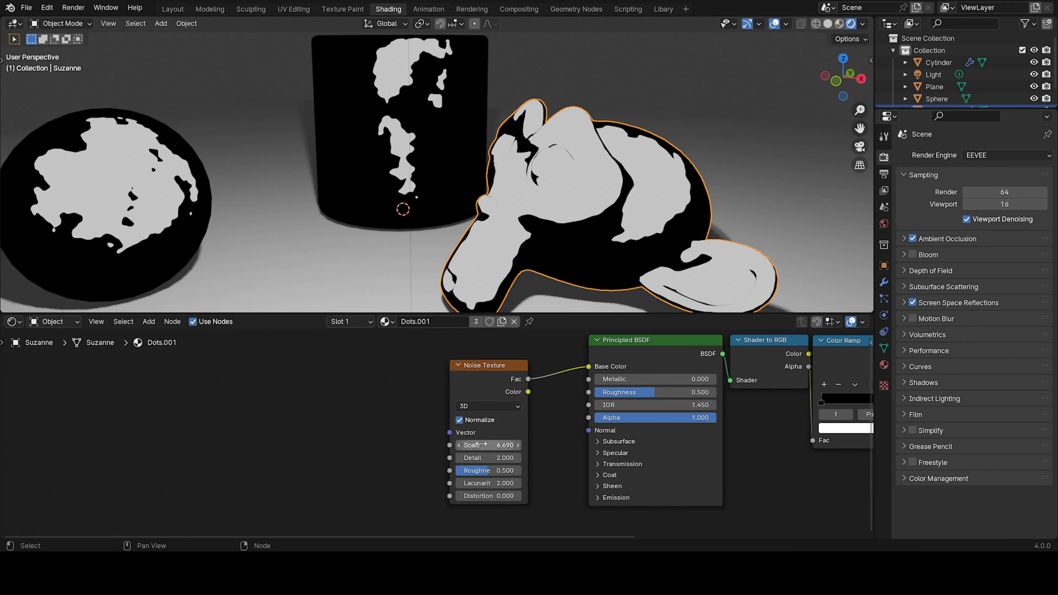
drag(481, 445, 516, 445)
middle_drag(410, 275, 548, 235)
scroll(520, 226, down, 5)
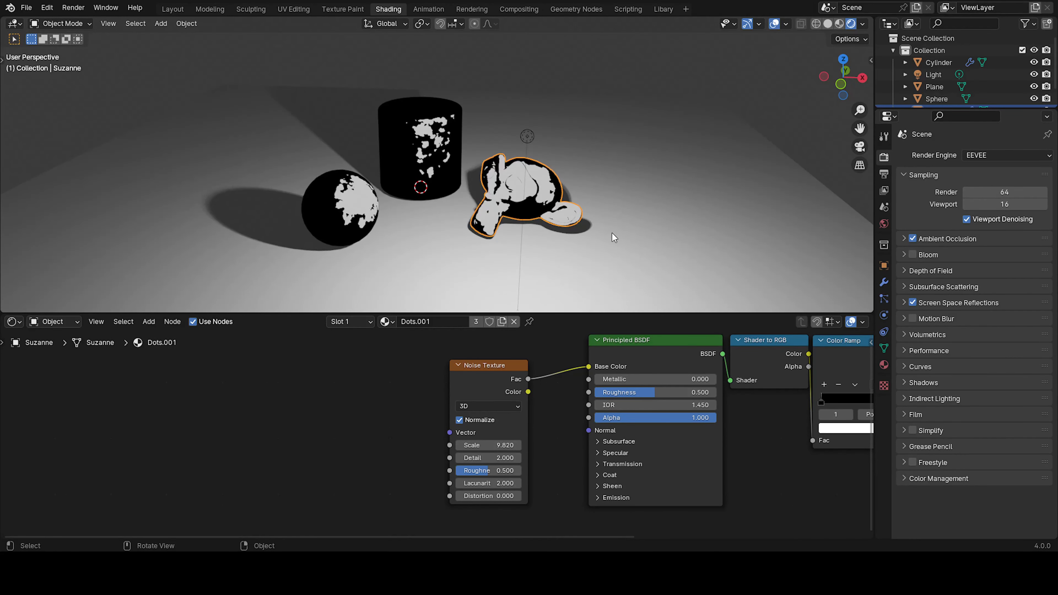
- Move the Color Ramp's white stop to position 0.286 and switch its interpolation to Linear
middle_drag(749, 382, 440, 373)
scroll(606, 266, up, 2)
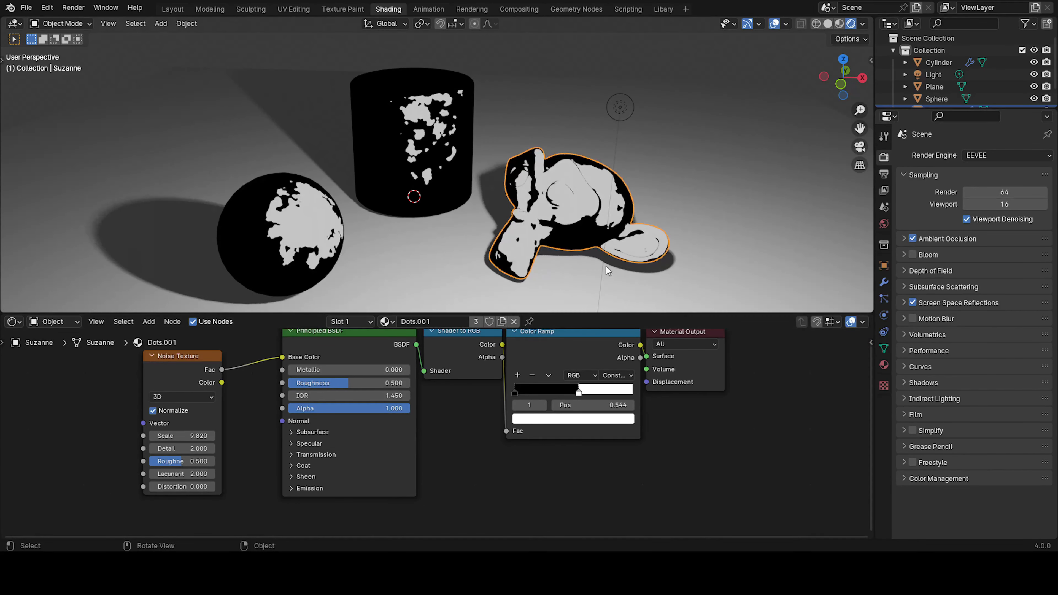
drag(579, 396, 548, 394)
click(615, 374)
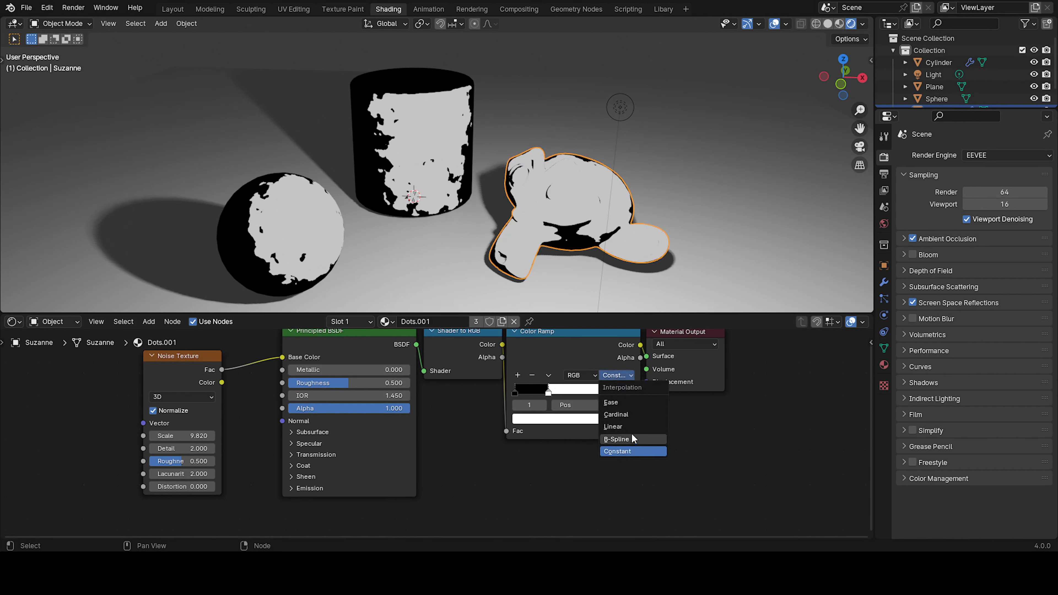
click(621, 427)
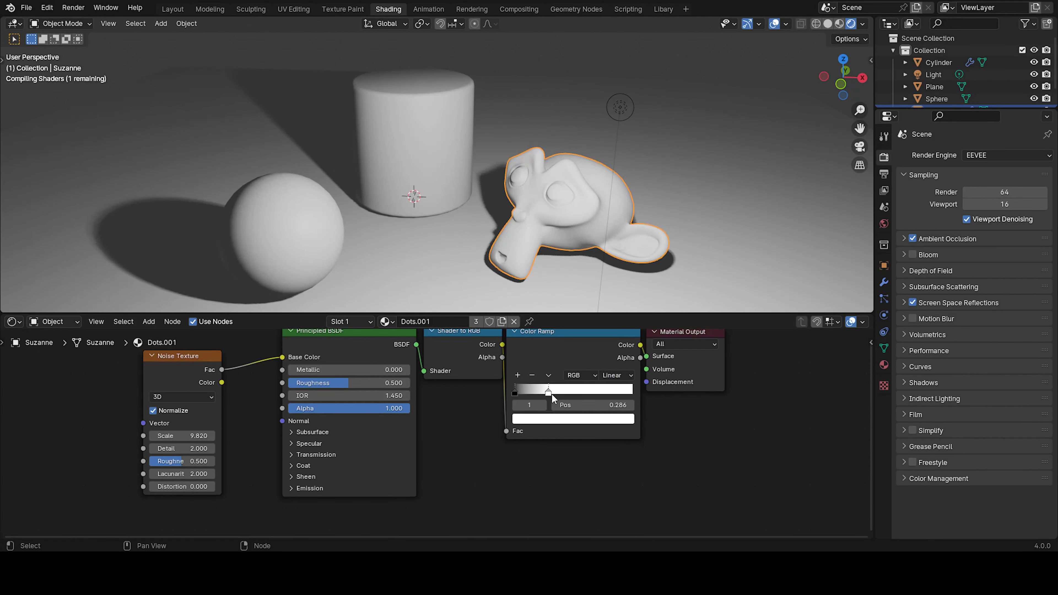
- Try a softened edge by moving the ramp's black stop toward the middle and the white stop to 0.539
drag(551, 394, 647, 395)
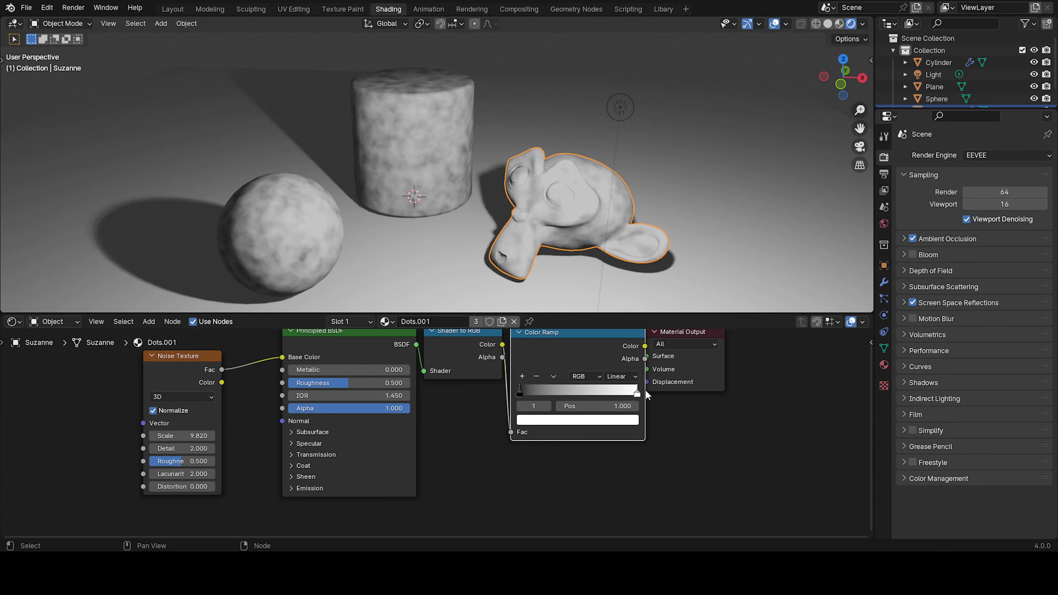
drag(585, 347, 580, 349)
drag(515, 395, 560, 395)
drag(631, 396, 576, 398)
mouse_move(458, 187)
middle_down()
mouse_move(449, 180)
mouse_move(466, 172)
mouse_move(446, 177)
mouse_move(484, 184)
mouse_move(454, 184)
middle_up()
scroll(448, 186, up, 5)
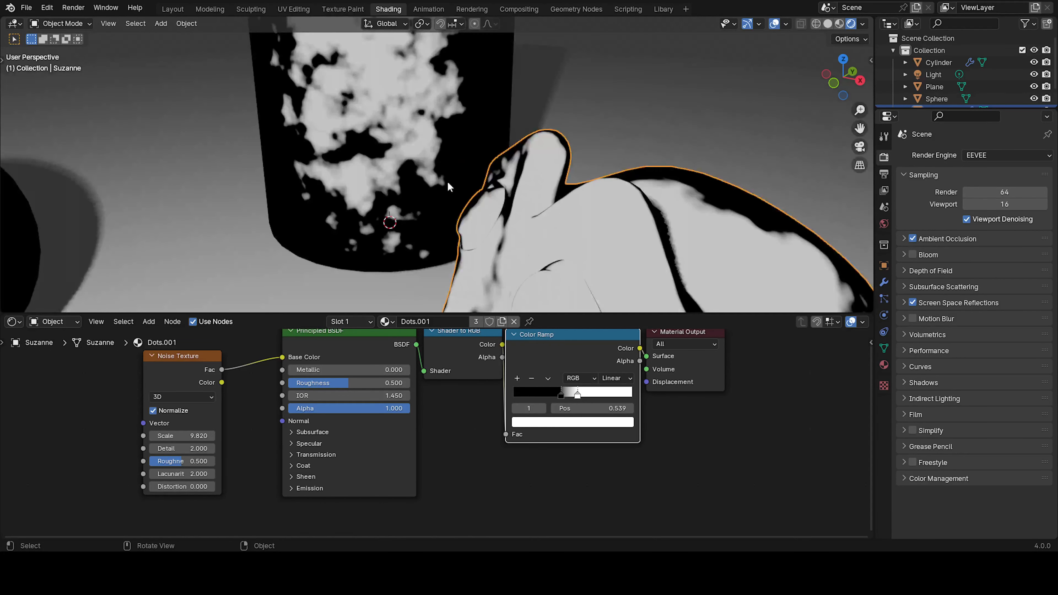
scroll(430, 171, down, 5)
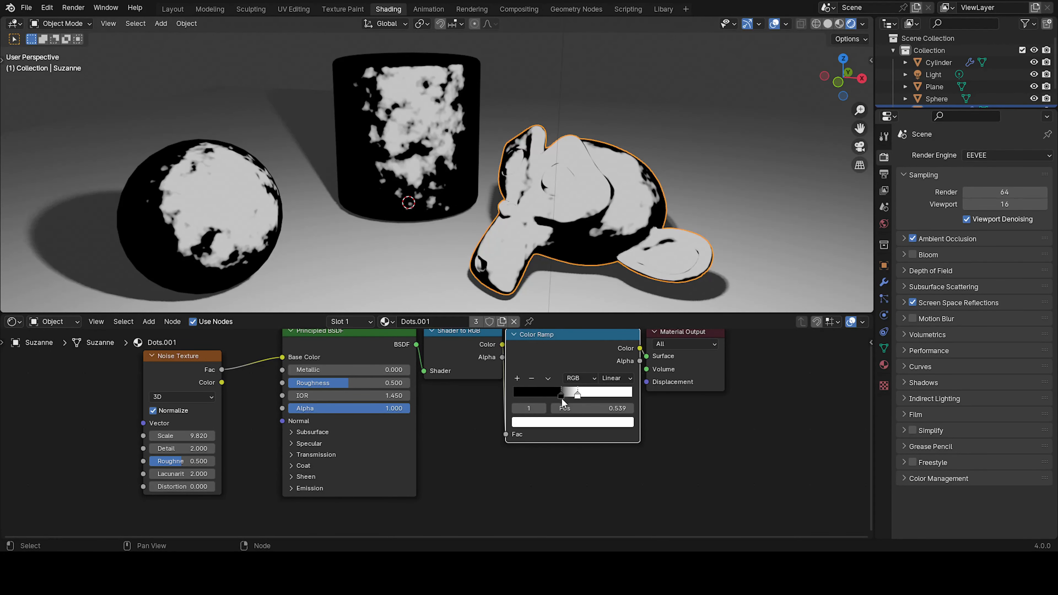
- Return the Color Ramp's black stop to position 0.000 and set the interpolation to Constant
drag(561, 396, 515, 396)
click(617, 378)
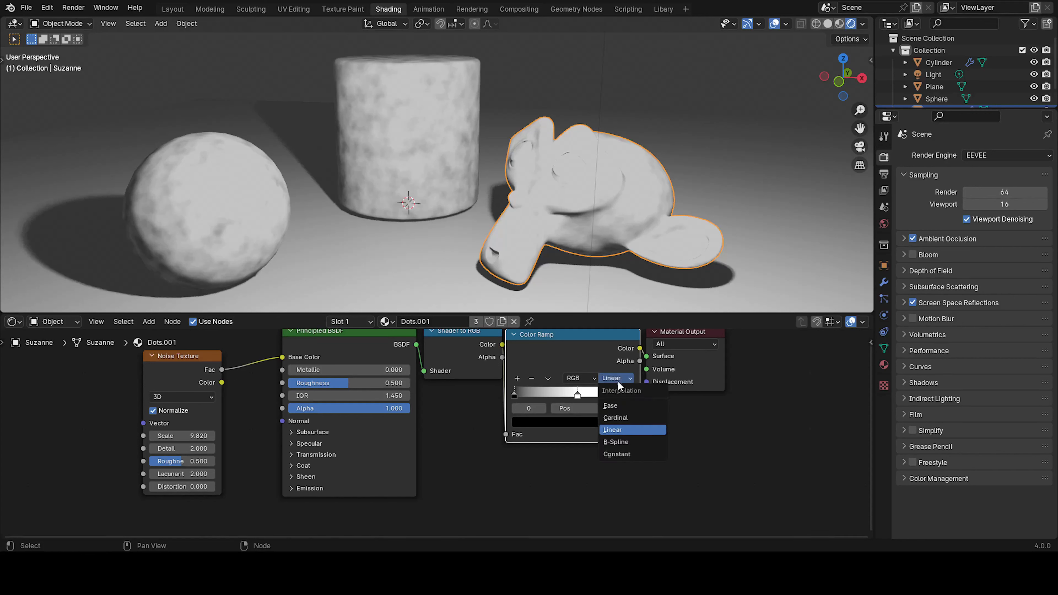
click(621, 453)
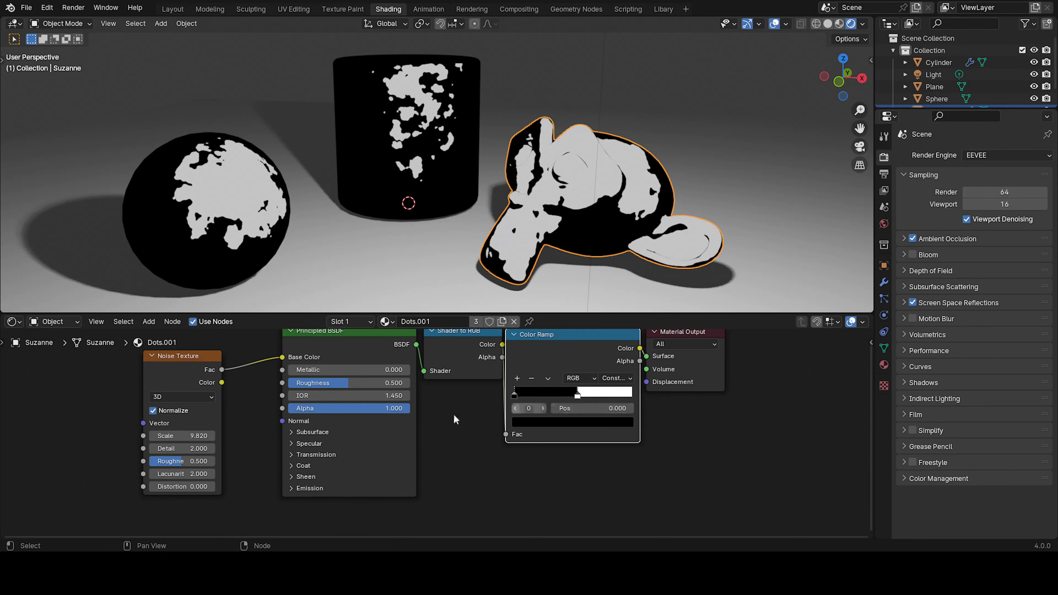
- Try a Detail value of 15 on the Noise Texture and undo it
drag(174, 449, 225, 448)
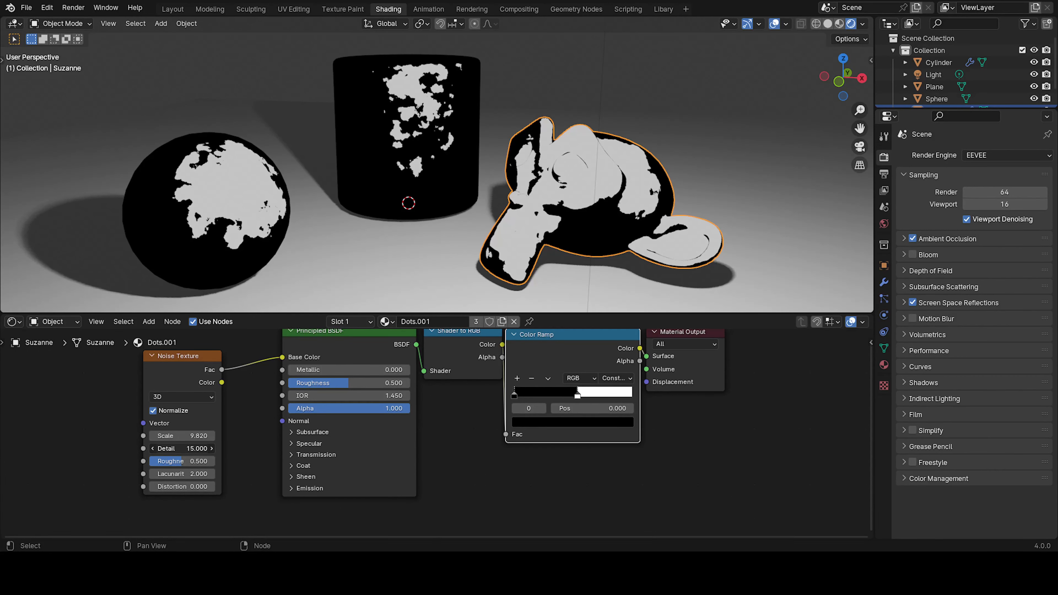
key(ctrl+z)
- Duplicate the Noise Texture node and connect the copy's Fac output to the original's Vector input
middle_drag(216, 449, 499, 371)
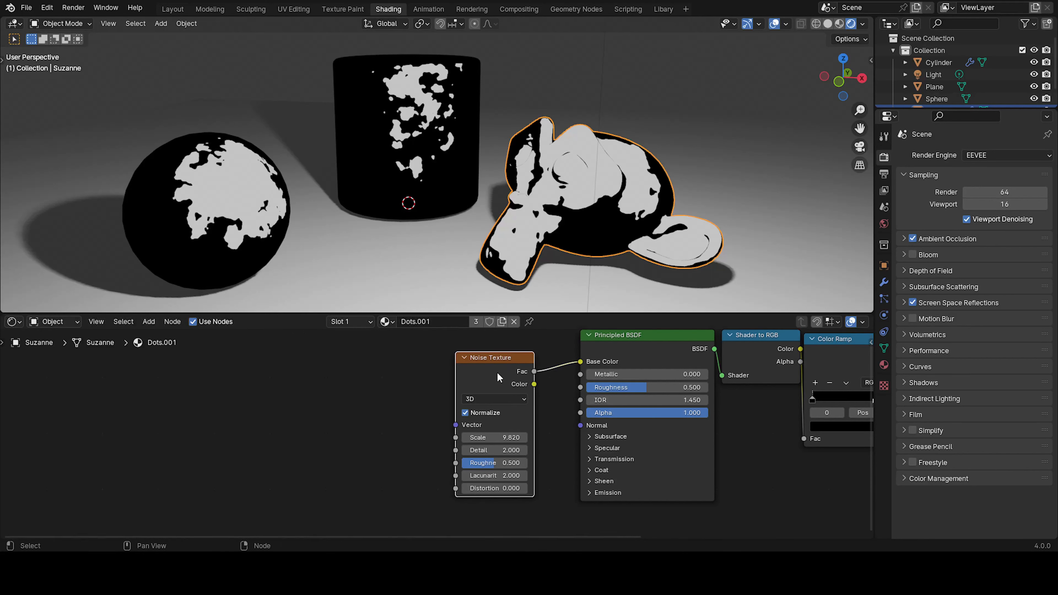
key(shift+d)
click(413, 367)
drag(433, 371, 456, 425)
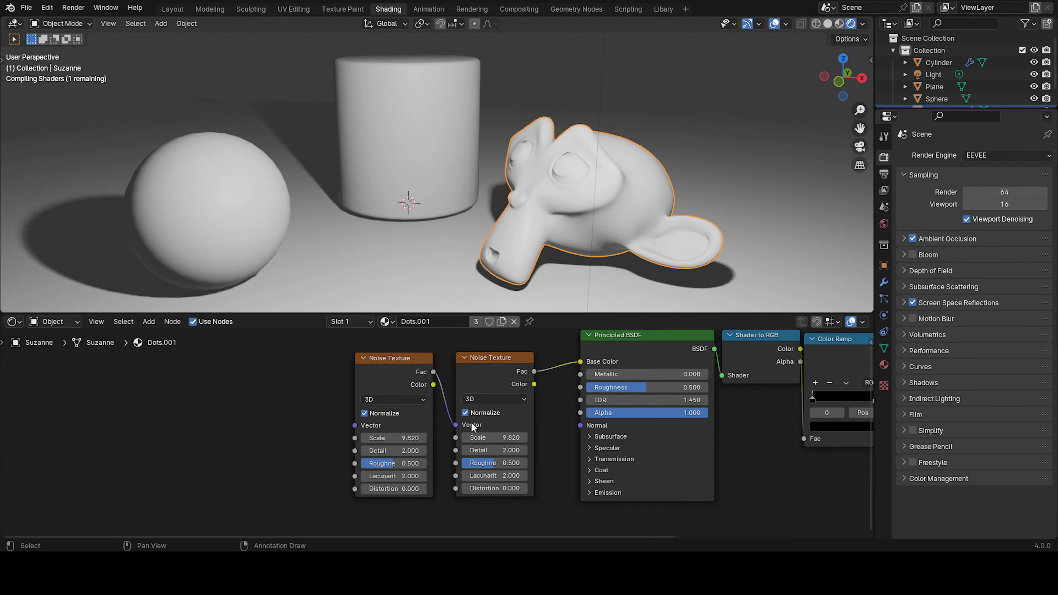
- Inspect the distorted noise pattern on the objects up close and delete the duplicated Noise Texture node
scroll(308, 233, up, 10)
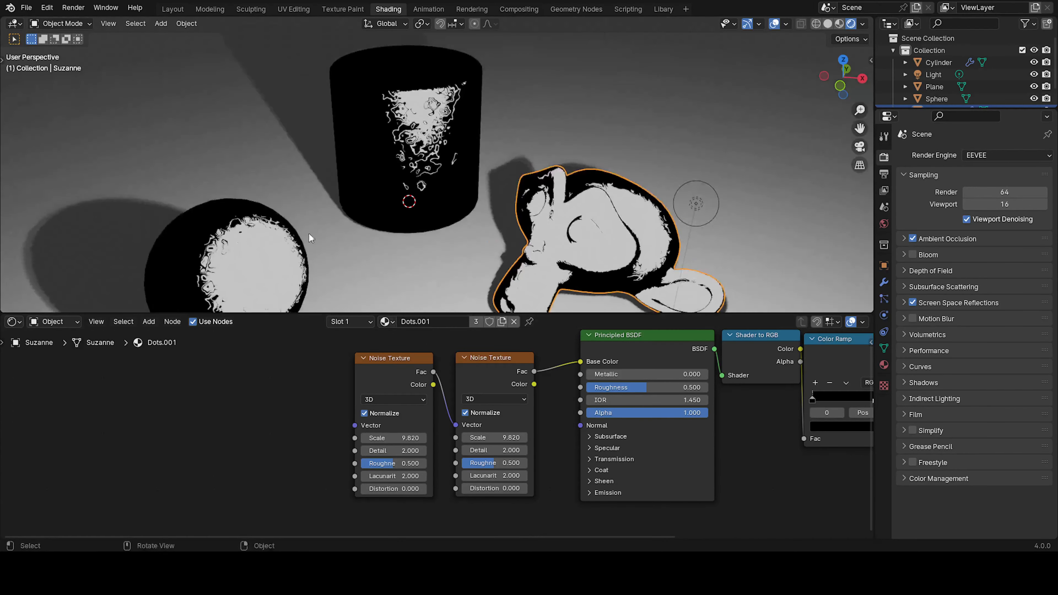
scroll(398, 222, up, 5)
scroll(398, 223, down, 9)
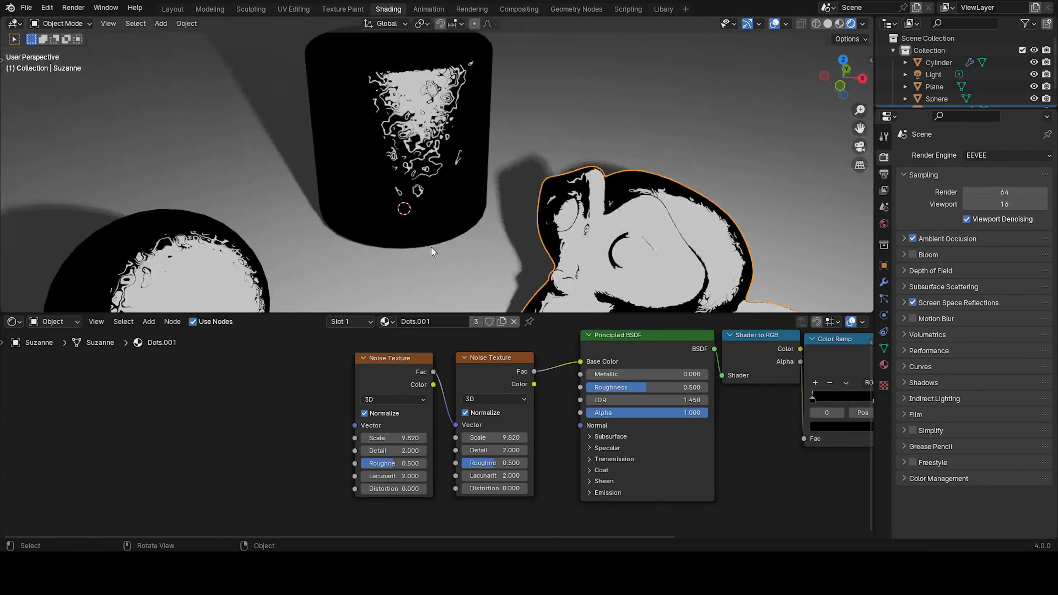
middle_drag(432, 247, 412, 208)
scroll(412, 208, up, 8)
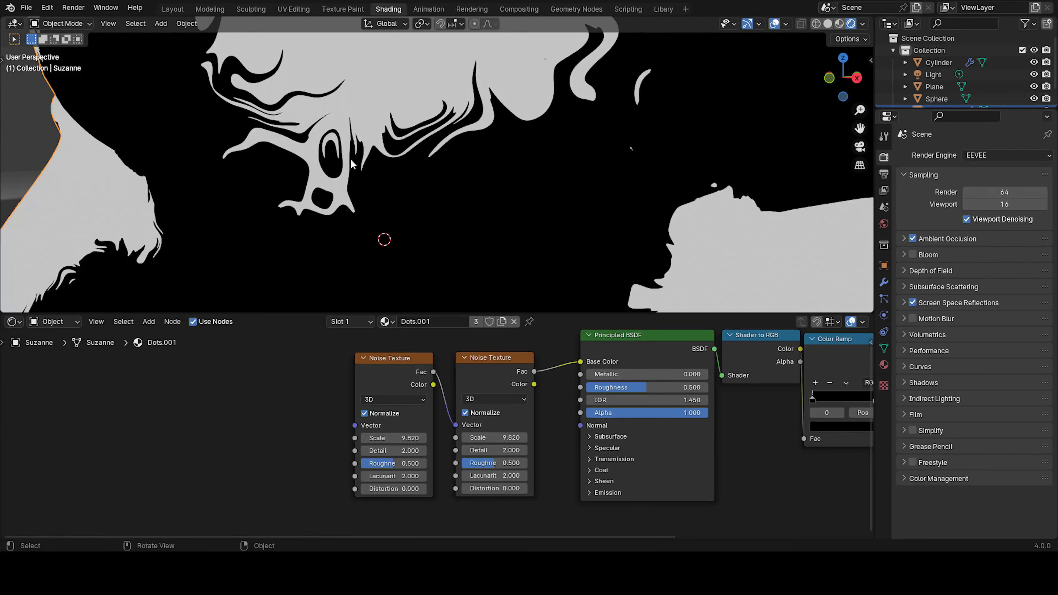
scroll(369, 214, down, 8)
middle_drag(368, 214, 410, 235)
key(x)
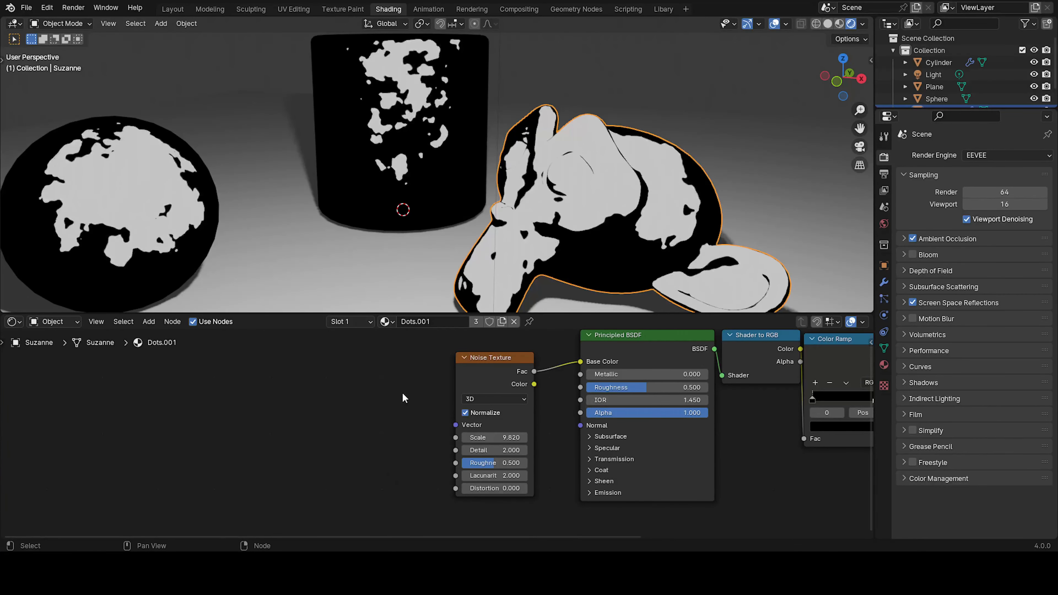
- Duplicate the Noise Texture node twice and chain all three, connecting each Fac output to the following node's Vector input
mouse_move(492, 369)
mouse_down()
mouse_move(527, 340)
mouse_move(487, 376)
mouse_up()
click(499, 376)
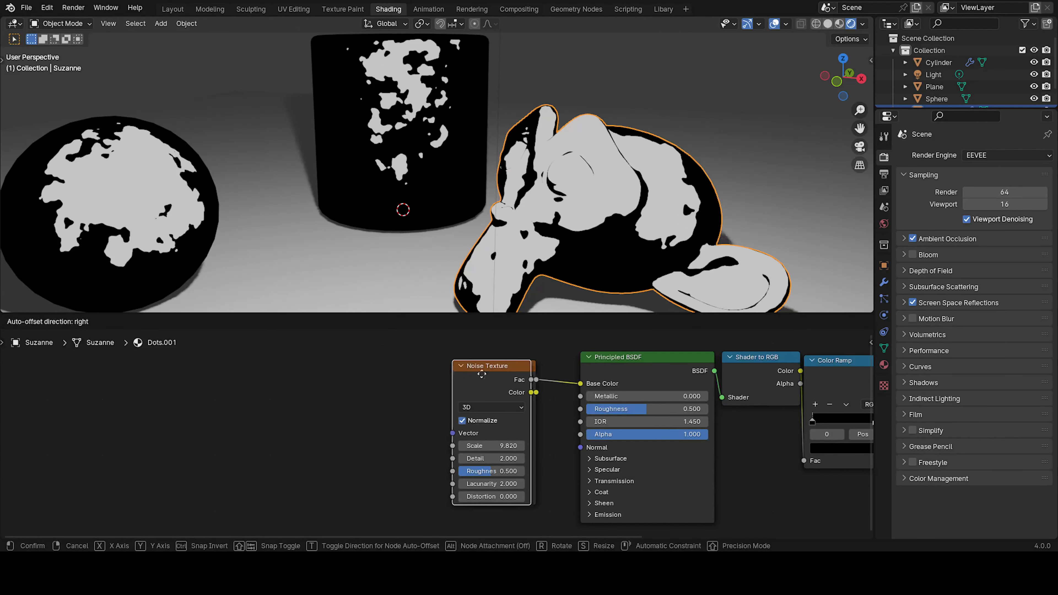
key(shift+d)
click(390, 377)
key(shift+d)
click(304, 374)
drag(341, 378, 380, 413)
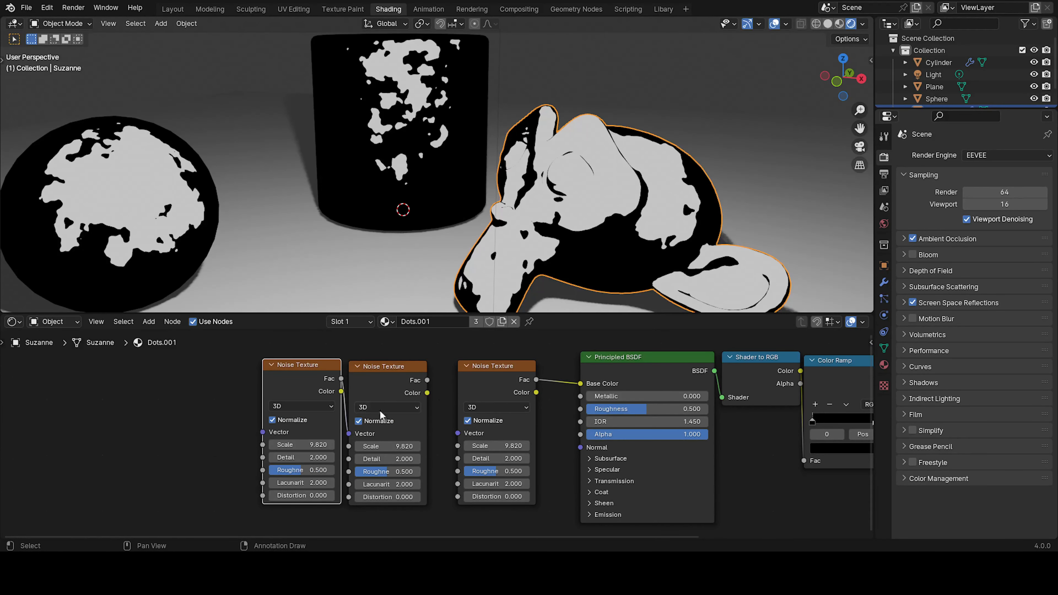
drag(428, 380, 452, 429)
drag(458, 433, 458, 433)
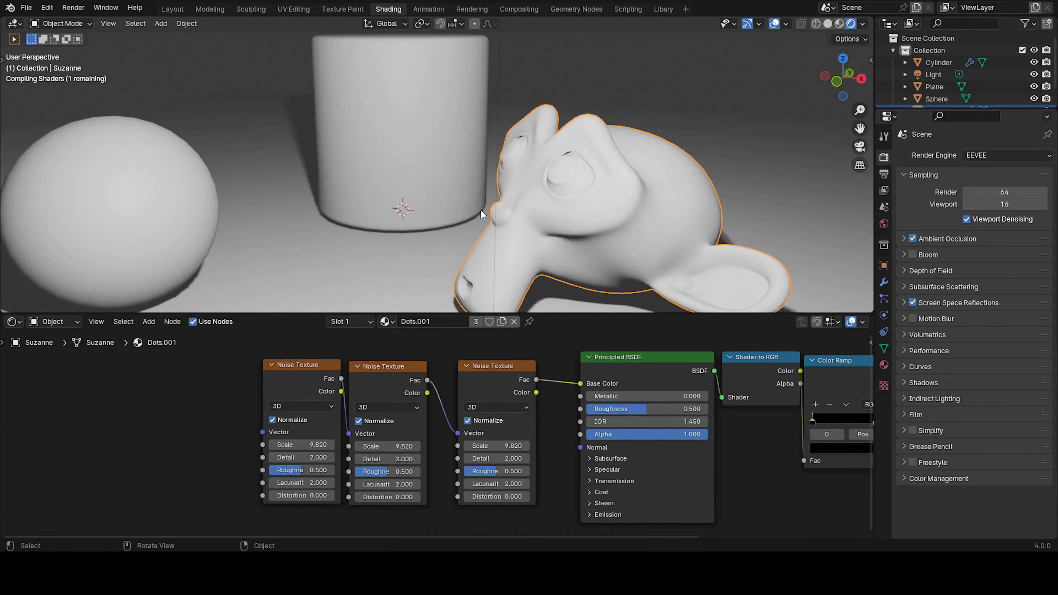
drag(402, 379, 414, 380)
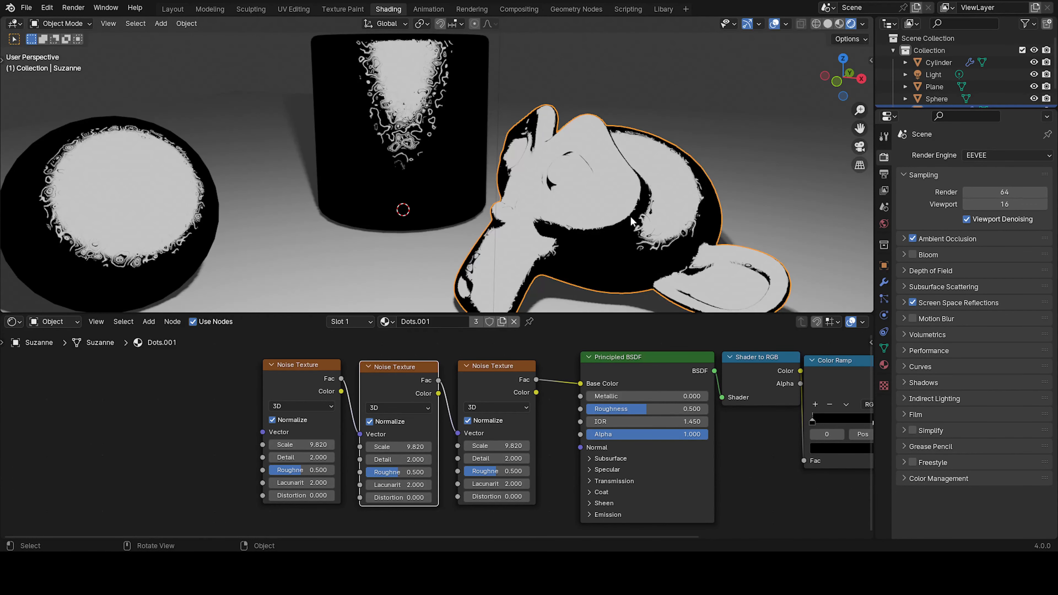
- Delete the two extra Noise Texture nodes feeding the original one
scroll(629, 216, down, 3)
drag(238, 367, 403, 425)
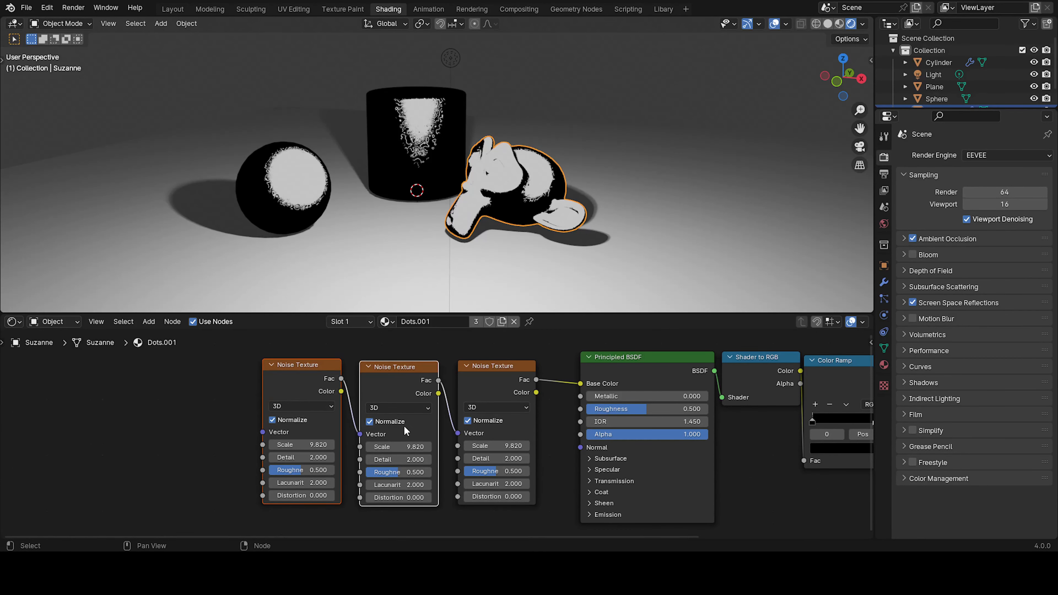
key(x)
- Place the Noise Texture node beside the Principled BSDF and set the Color Ramp's white stop to position 0.390
drag(505, 368, 537, 359)
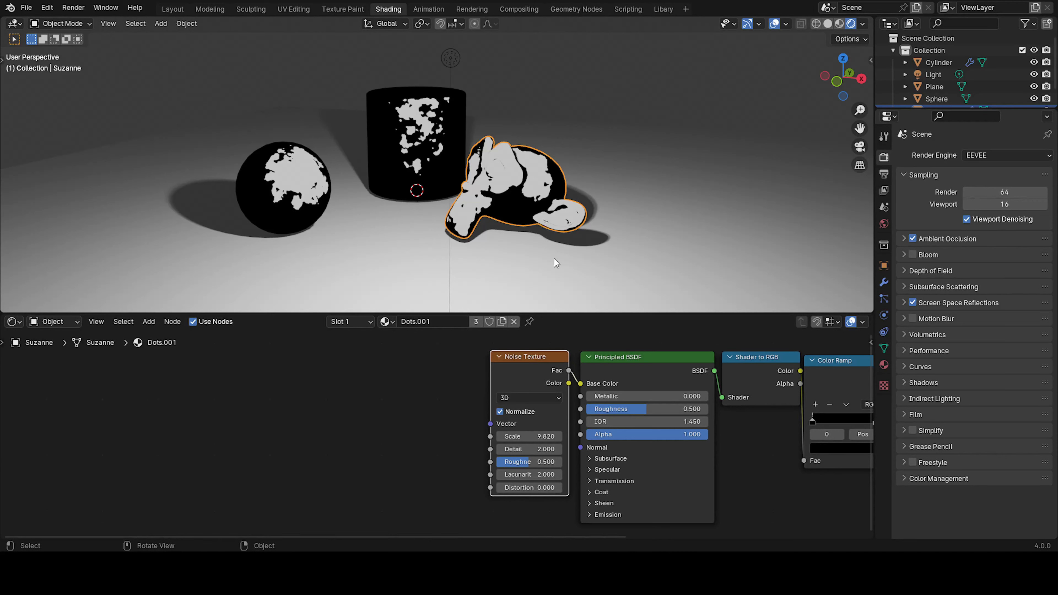
middle_drag(675, 398, 376, 402)
drag(576, 425, 558, 426)
middle_drag(492, 167, 472, 132)
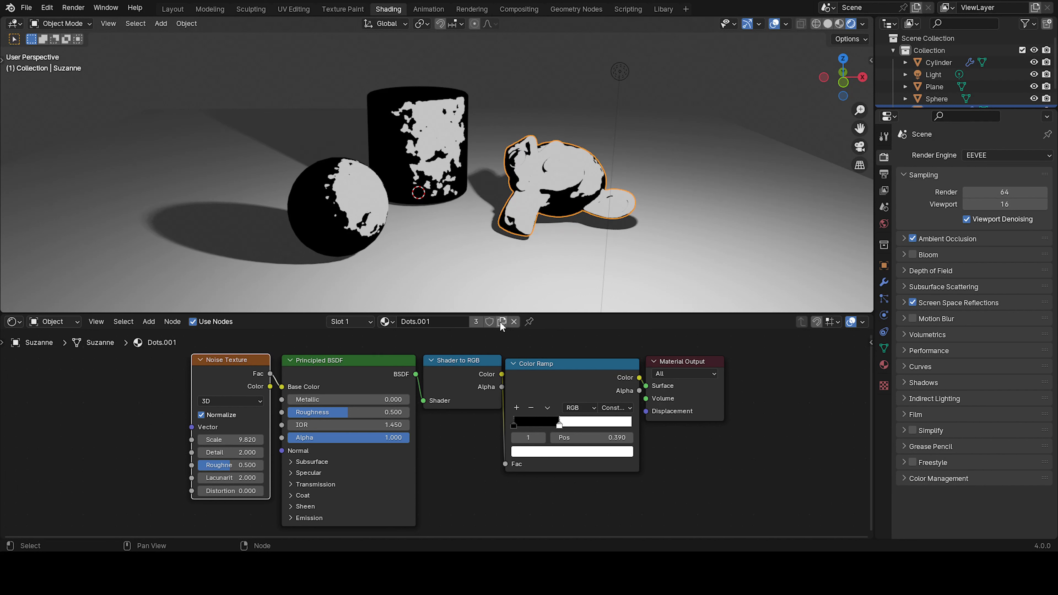
- Rename the monkey head's Dots.001 material to Paint
double_click(444, 327)
scroll(395, 189, up, 4)
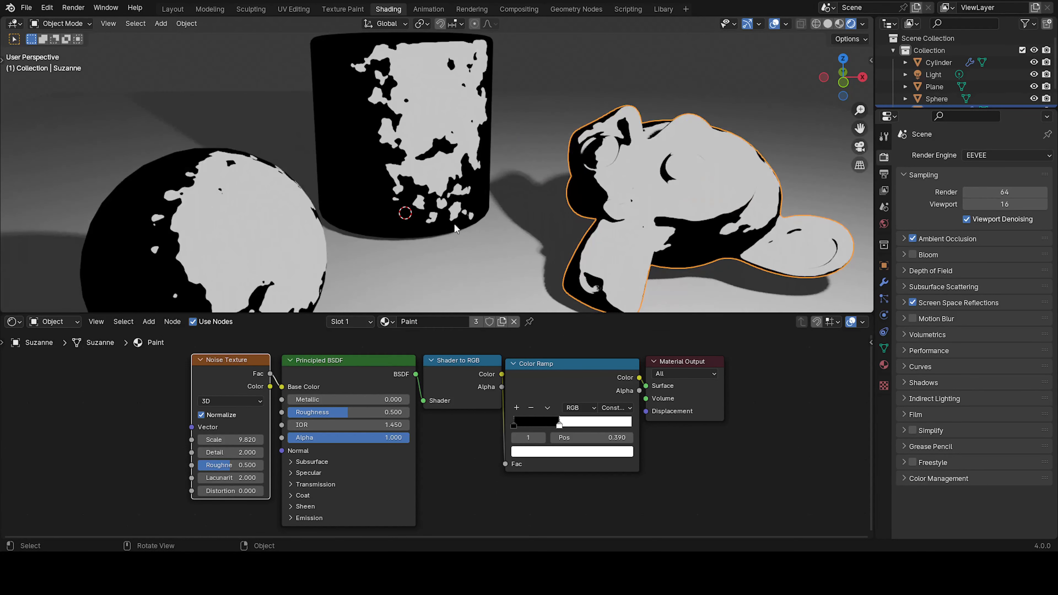
scroll(475, 235, down, 4)
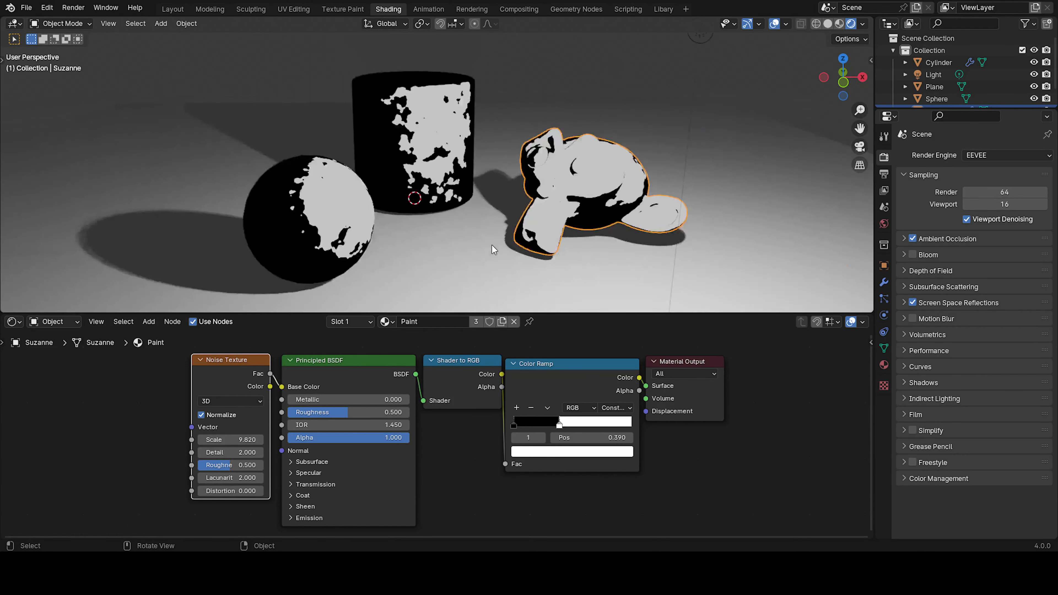
- Duplicate the Paint material on the monkey head and link the copy to the sphere and cylinder
click(502, 322)
click(354, 208)
click(446, 140)
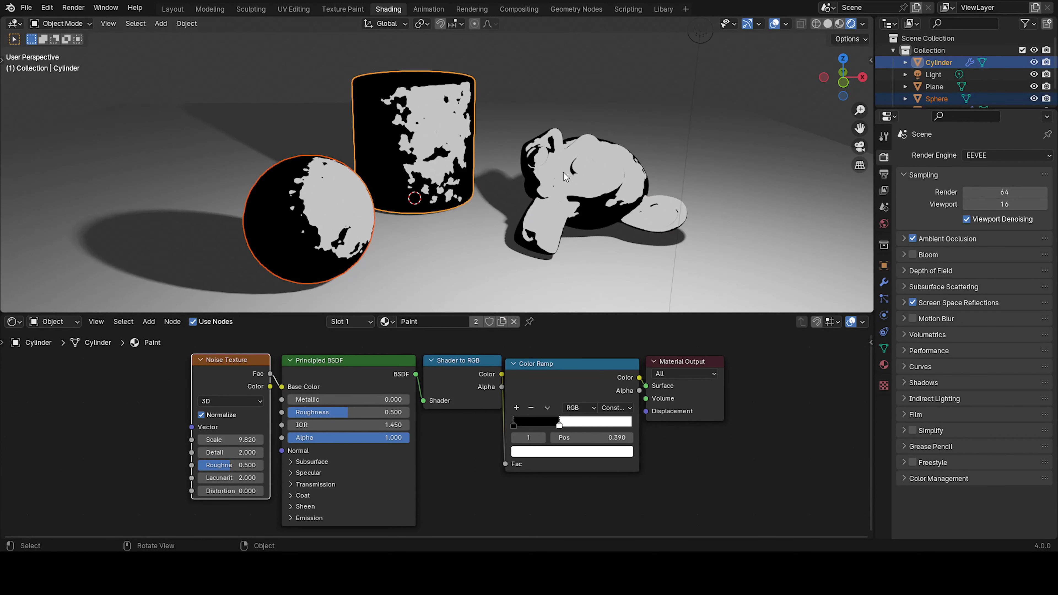
click(547, 169)
click(424, 151)
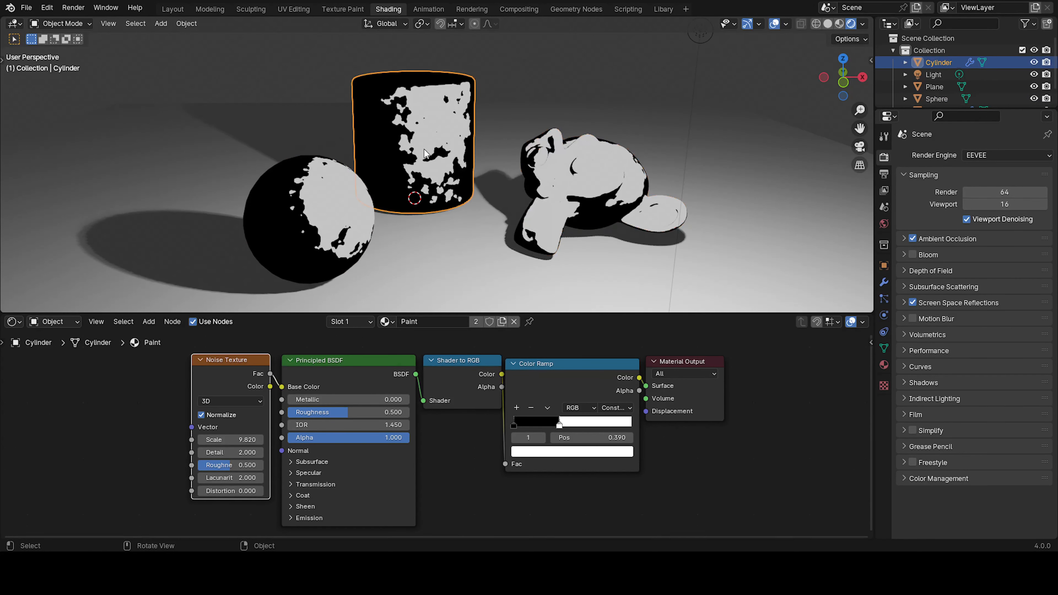
click(543, 207)
click(371, 238)
shift+click(442, 200)
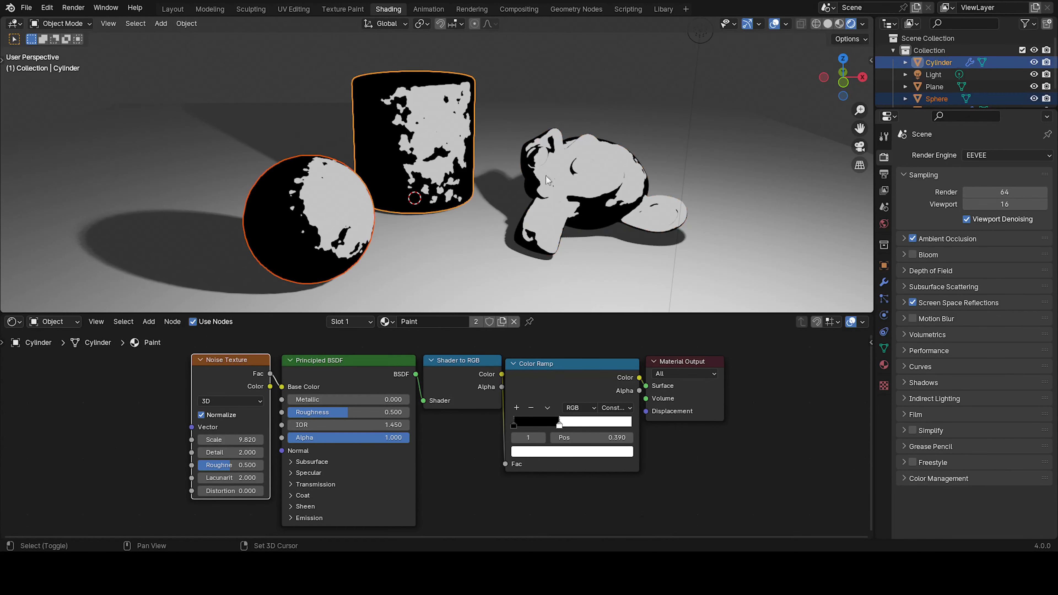
shift+click(563, 177)
key(ctrl+l)
click(562, 176)
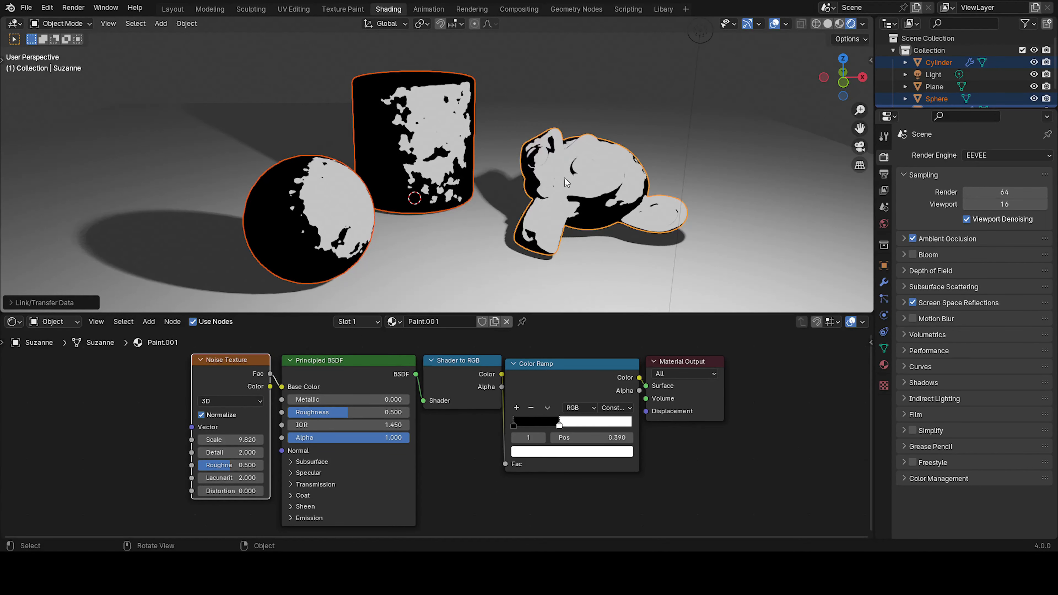
- Select only the monkey head and delete the Noise Texture node from the copied Paint material
click(564, 178)
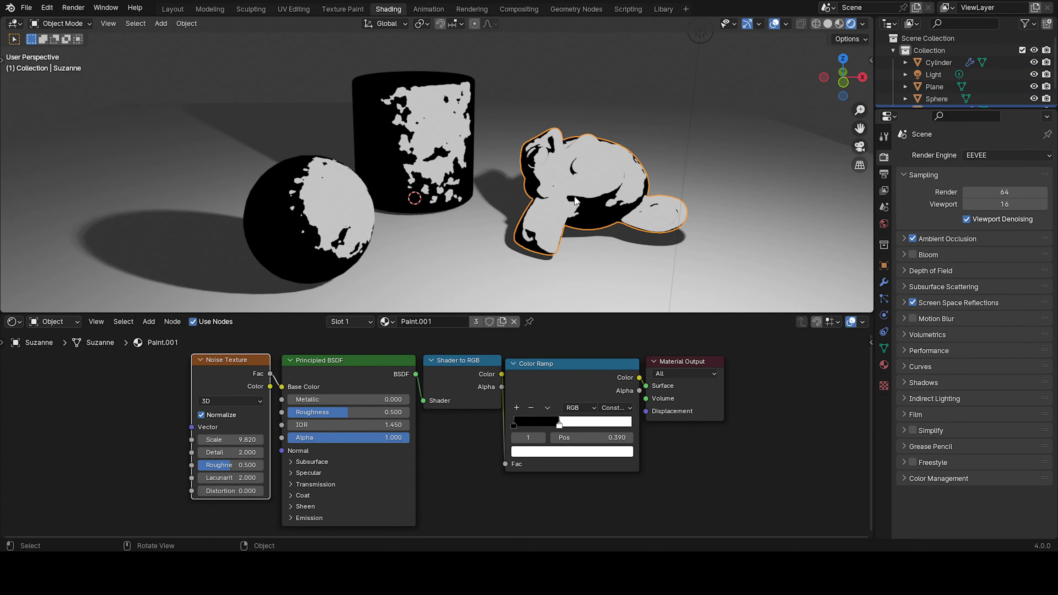
scroll(484, 387, down, 3)
middle_drag(345, 403, 532, 403)
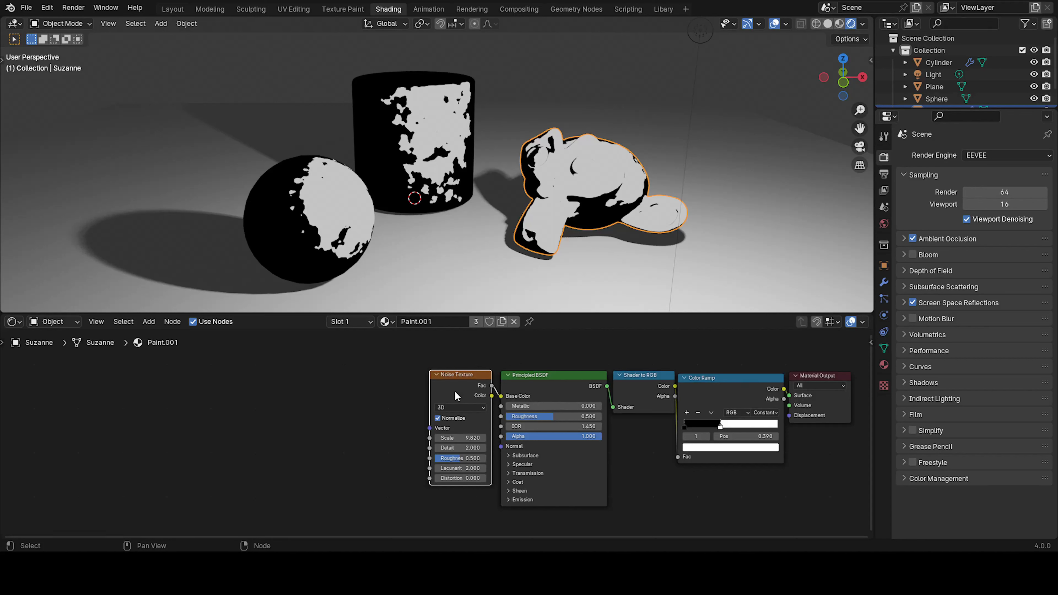
key(x)
scroll(471, 385, up, 3)
key(shift+a)
key(space)
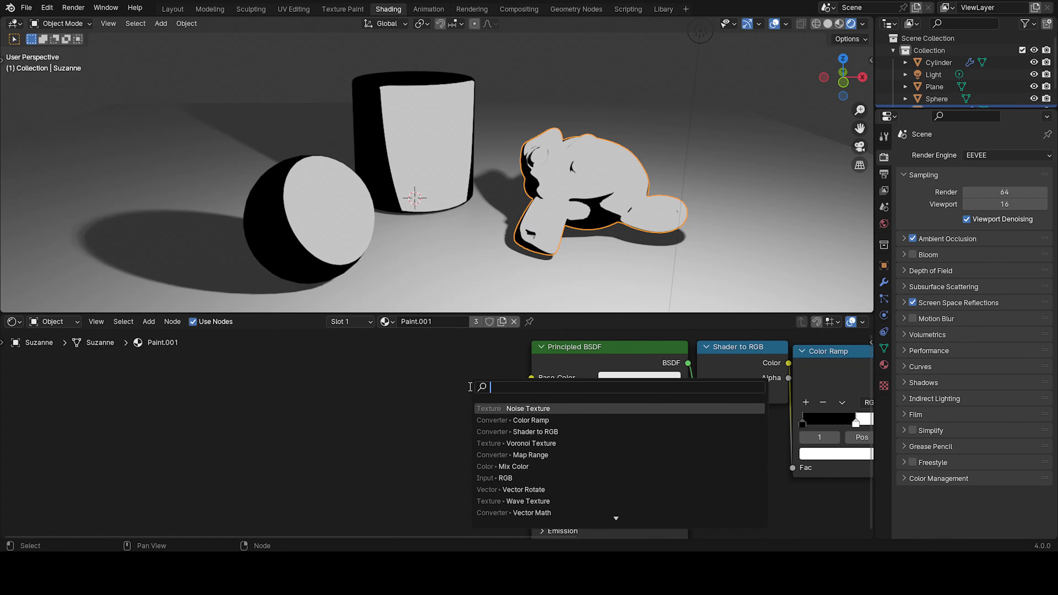
text(wave)
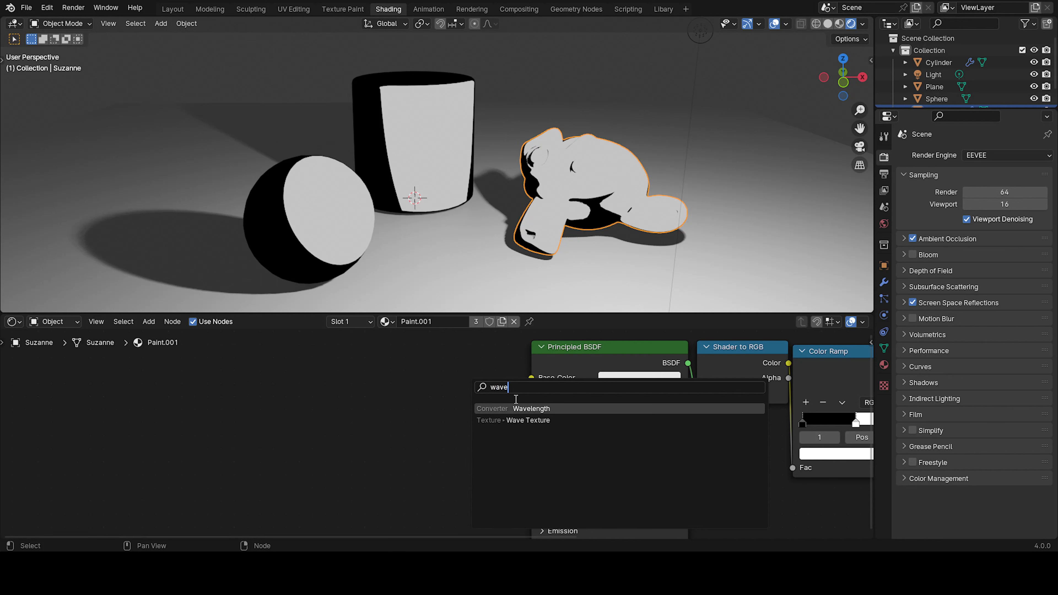
key(Return)
click(332, 381)
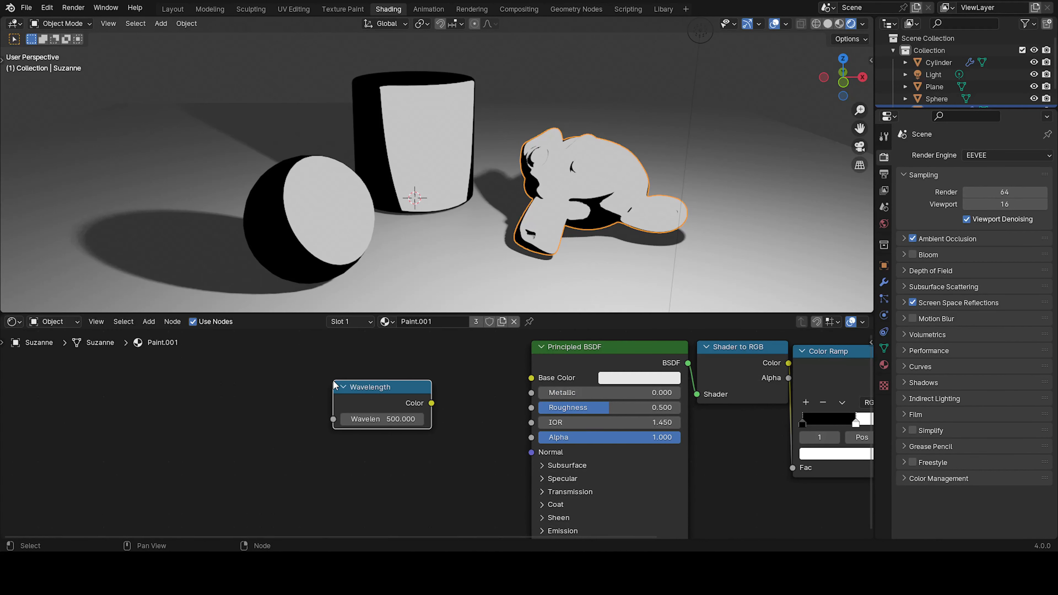
key(x)
- Add a Wave Texture node in place of the Wavelength node and connect its Fac output to the Principled BSDF's Base Color
key(shift+a)
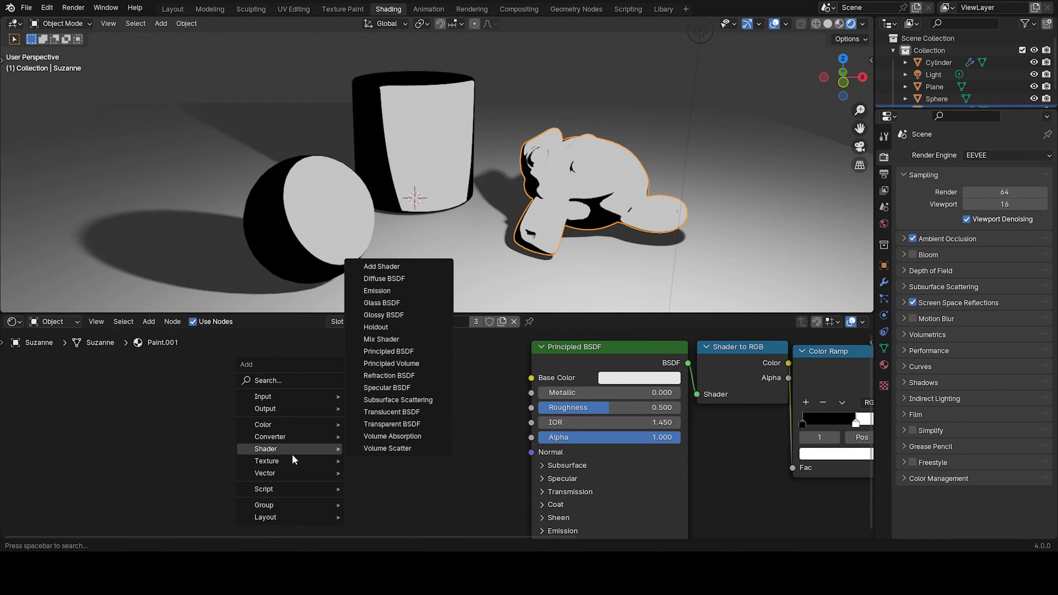
mouse_move(290, 461)
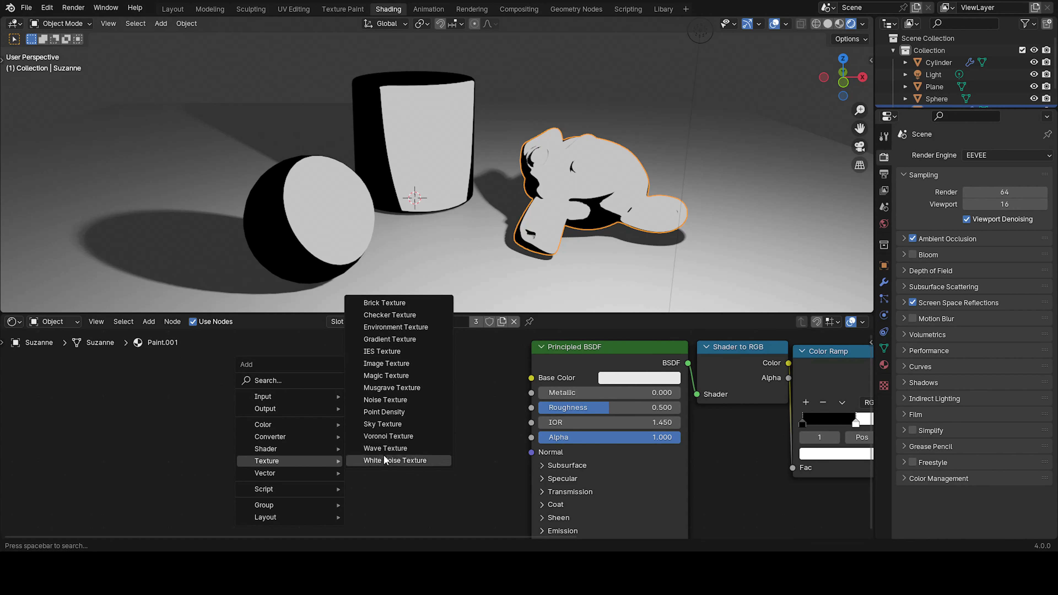
click(389, 448)
click(375, 372)
drag(472, 405, 536, 377)
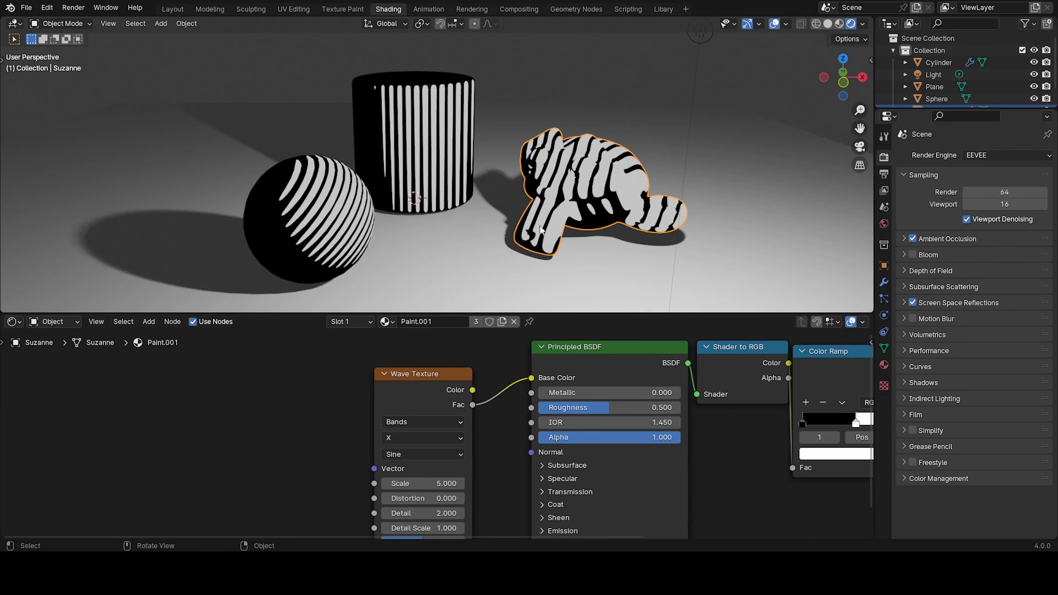
- Try moving the light to check how the striped materials react to its position
middle_drag(554, 225, 531, 221)
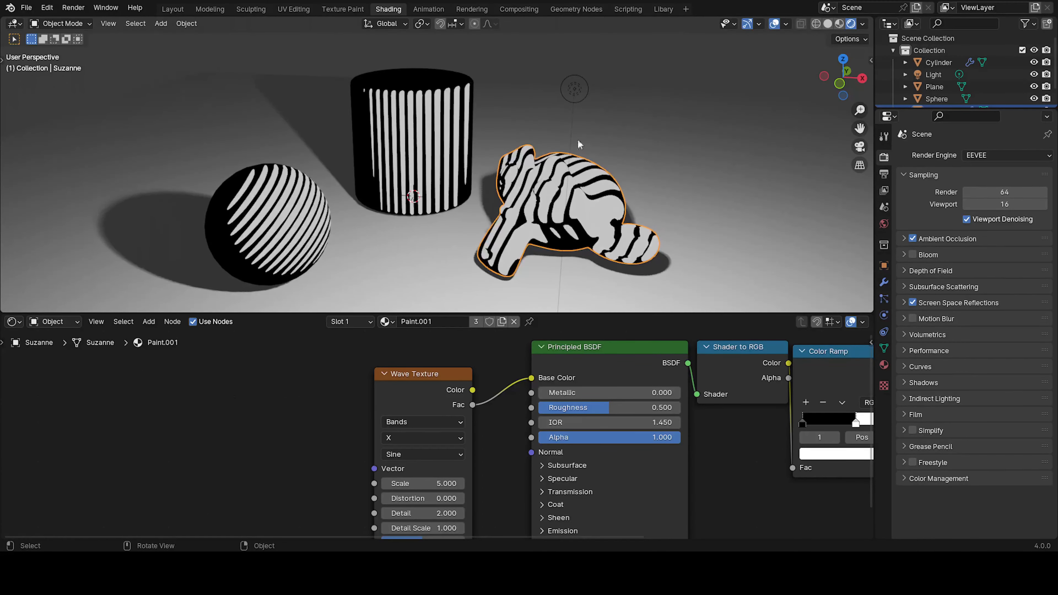
click(570, 91)
key(g)
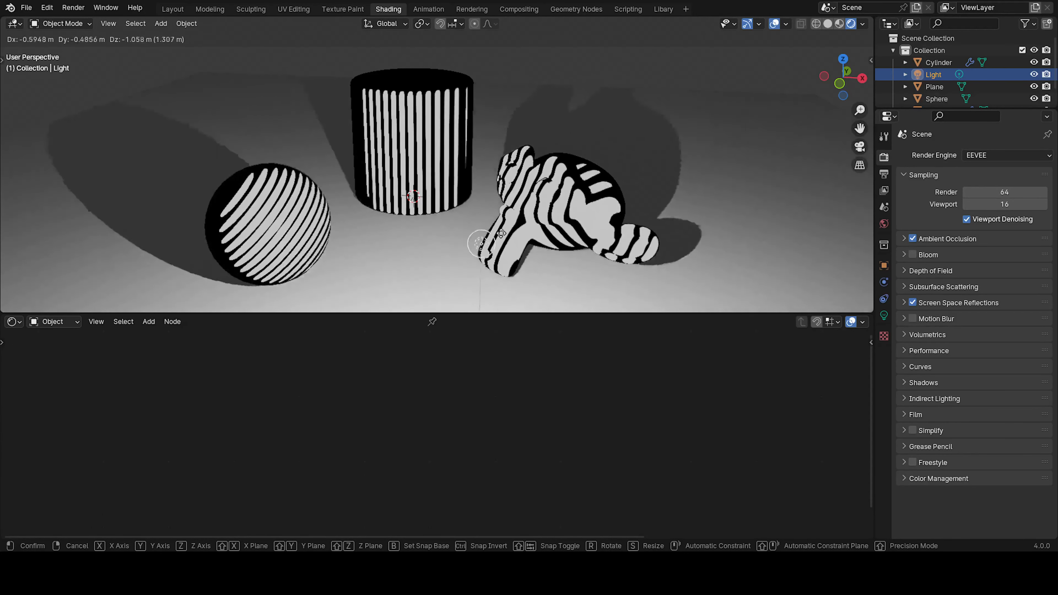
right_click(532, 149)
- Select the cylinder, try the Diagonal bands direction on the Wave Texture and set it back to X
click(448, 164)
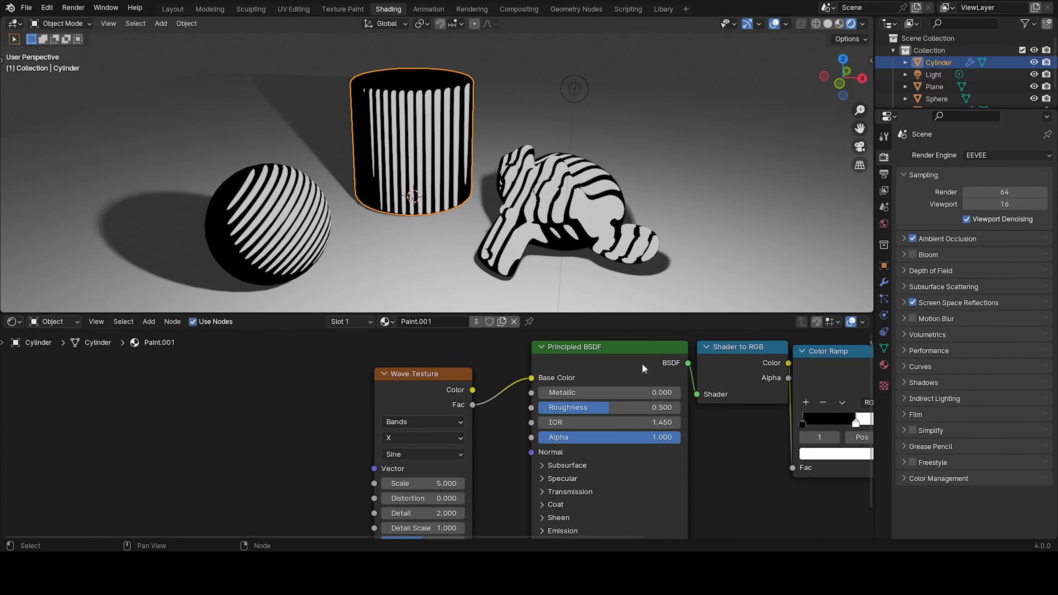
scroll(542, 375, down, 2)
drag(434, 394, 445, 380)
click(432, 419)
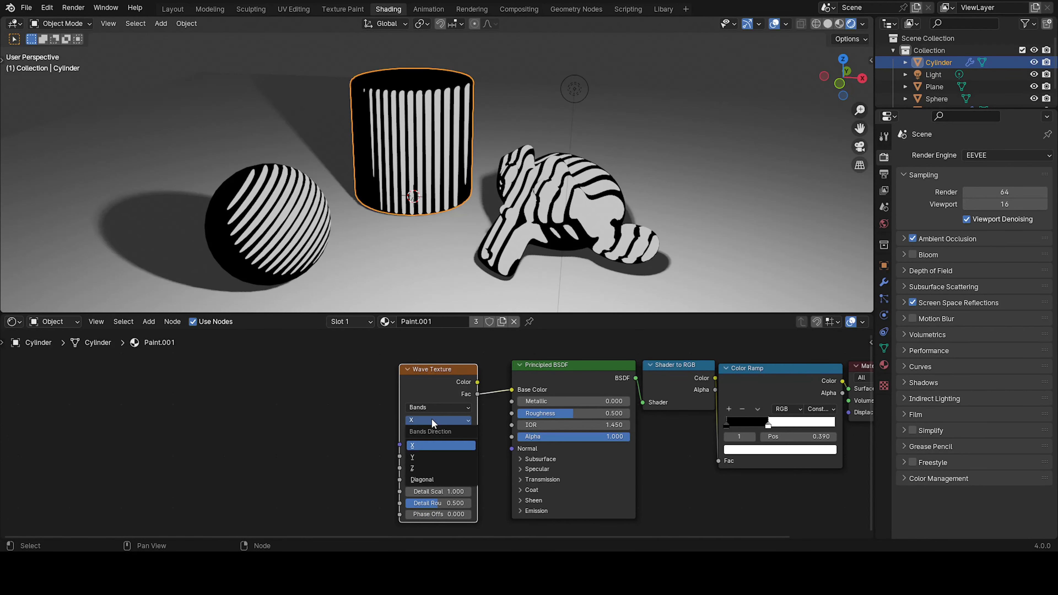
click(430, 479)
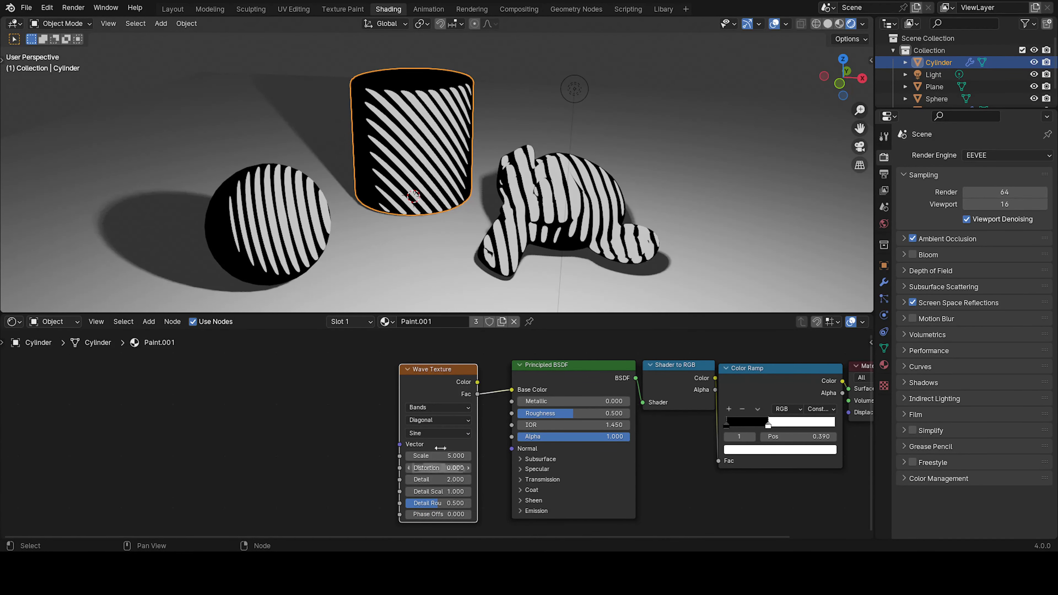
middle_drag(479, 258, 527, 234)
click(447, 421)
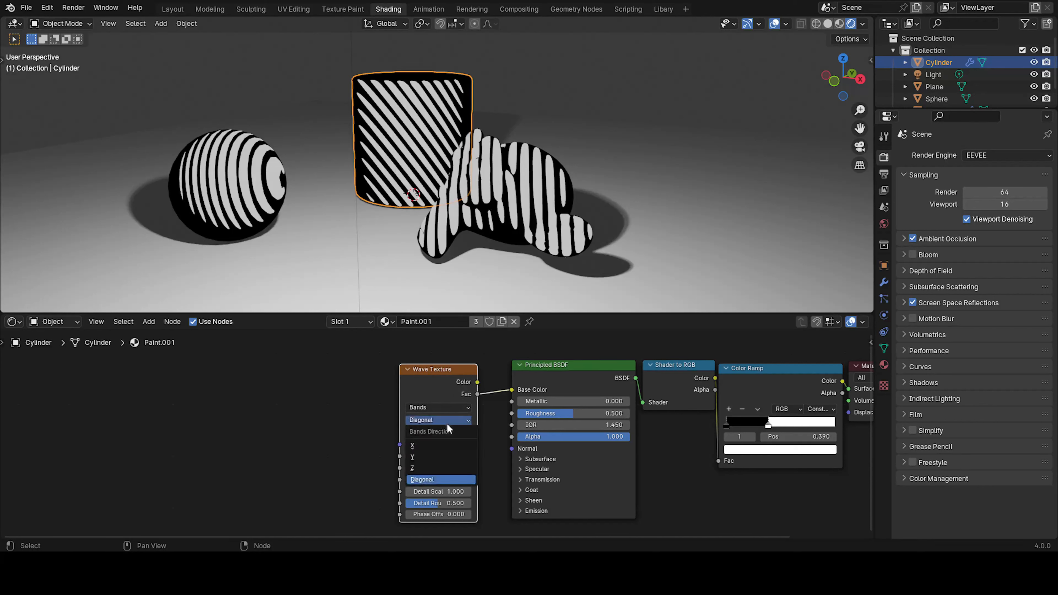
click(430, 448)
- Set the Wave Texture's Scale to 9.000 and try out a Distortion of 6.800
middle_drag(448, 452, 459, 429)
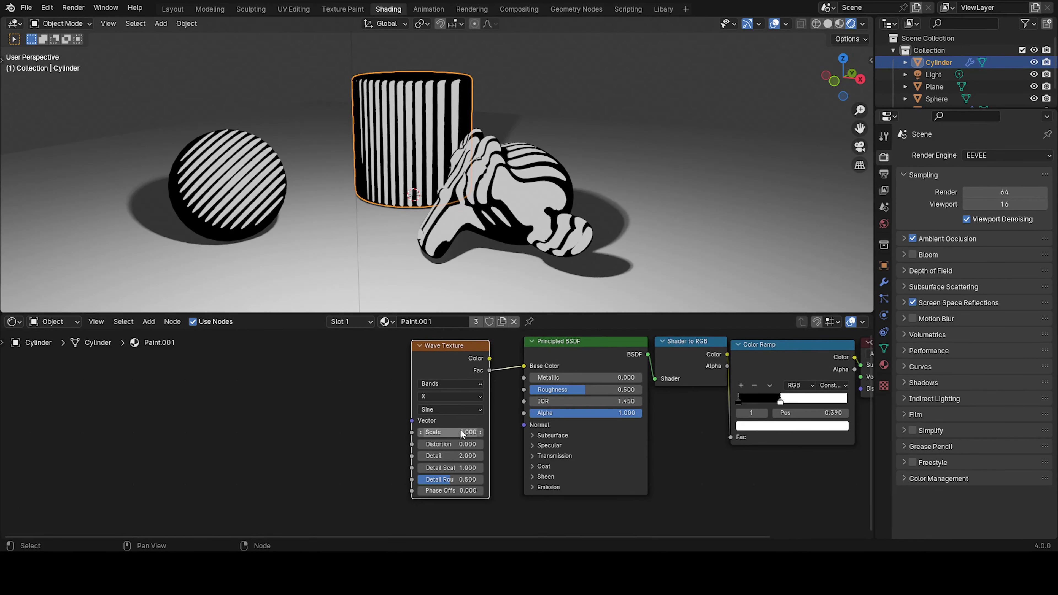
drag(454, 423, 453, 424)
mouse_move(452, 432)
mouse_down()
mouse_move(496, 432)
mouse_move(362, 444)
mouse_move(449, 446)
mouse_up()
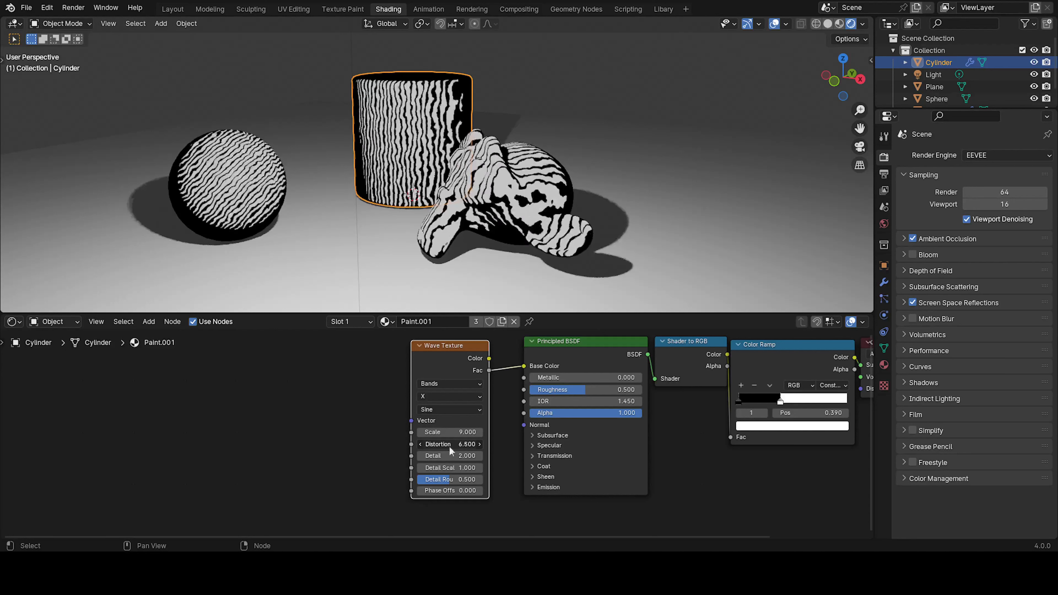
- Move the Wave Texture node away from the Principled BSDF and insert a Map Range node on the link between them
mouse_move(448, 369)
middle_down()
mouse_move(451, 380)
mouse_move(430, 371)
middle_up()
drag(428, 370, 315, 372)
key(shift+a)
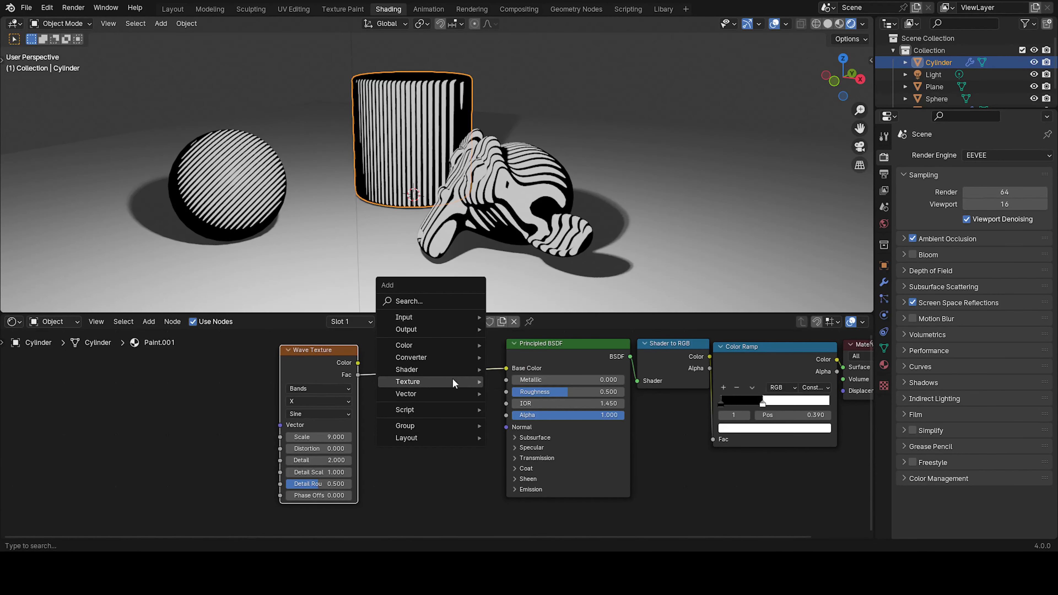
click(425, 297)
text(map)
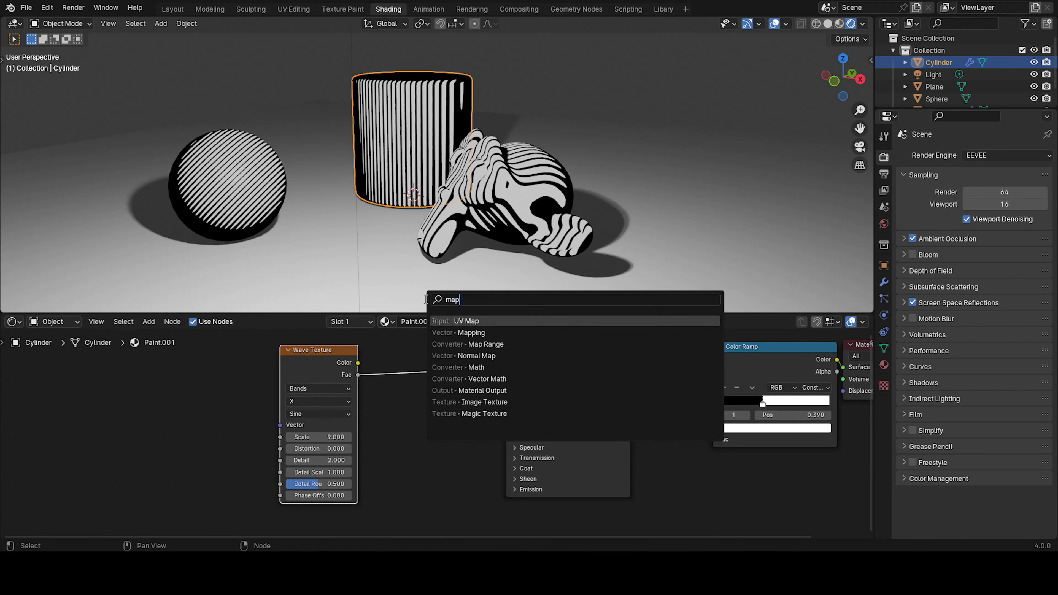
text(r)
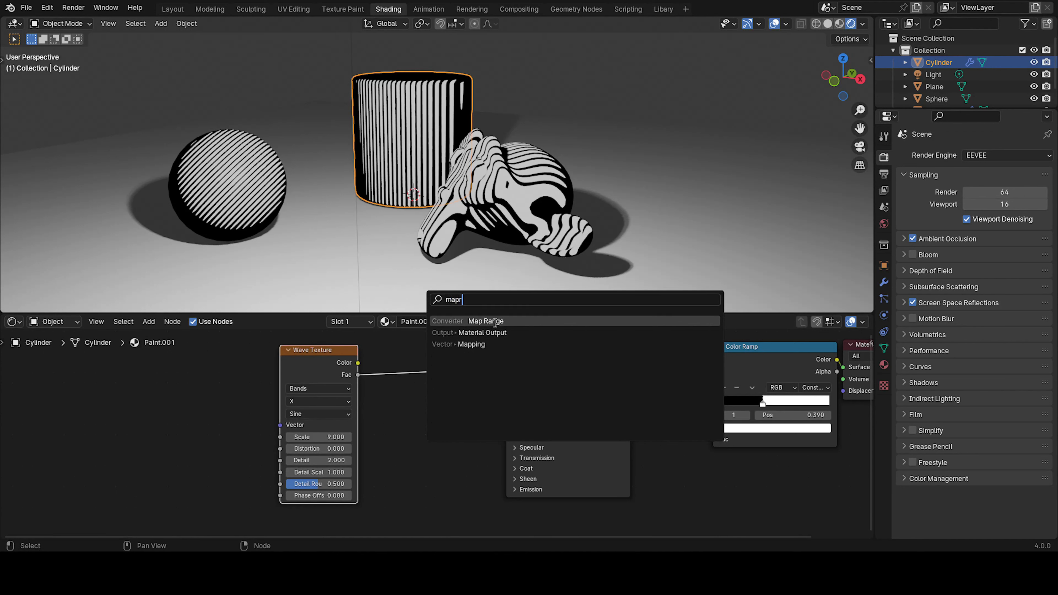
click(494, 322)
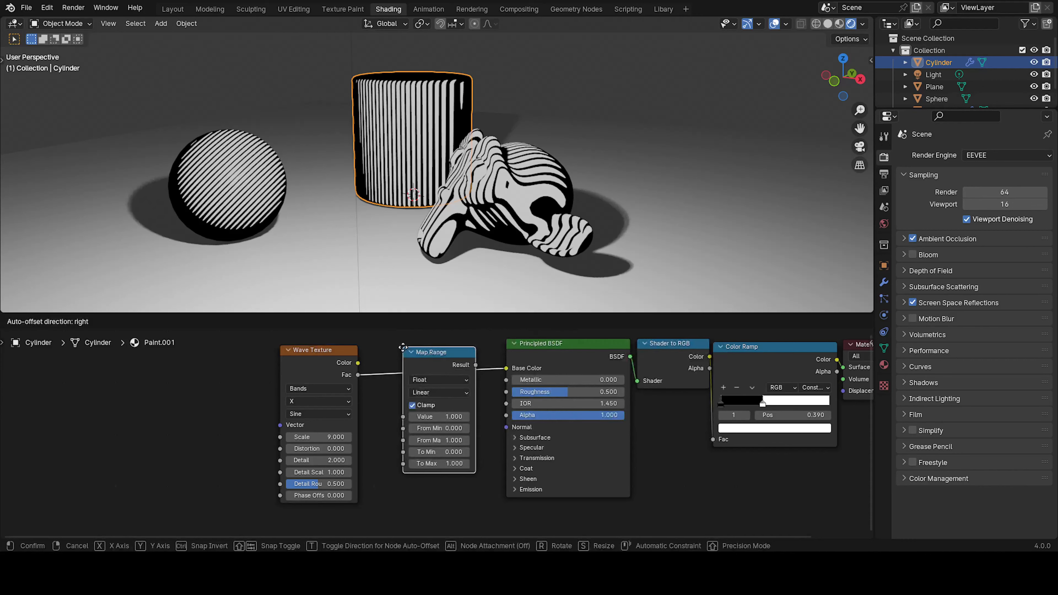
click(457, 400)
- Set the Map Range node's To Min to 0.500 and inspect the line shading on the objects
scroll(437, 434, up, 2)
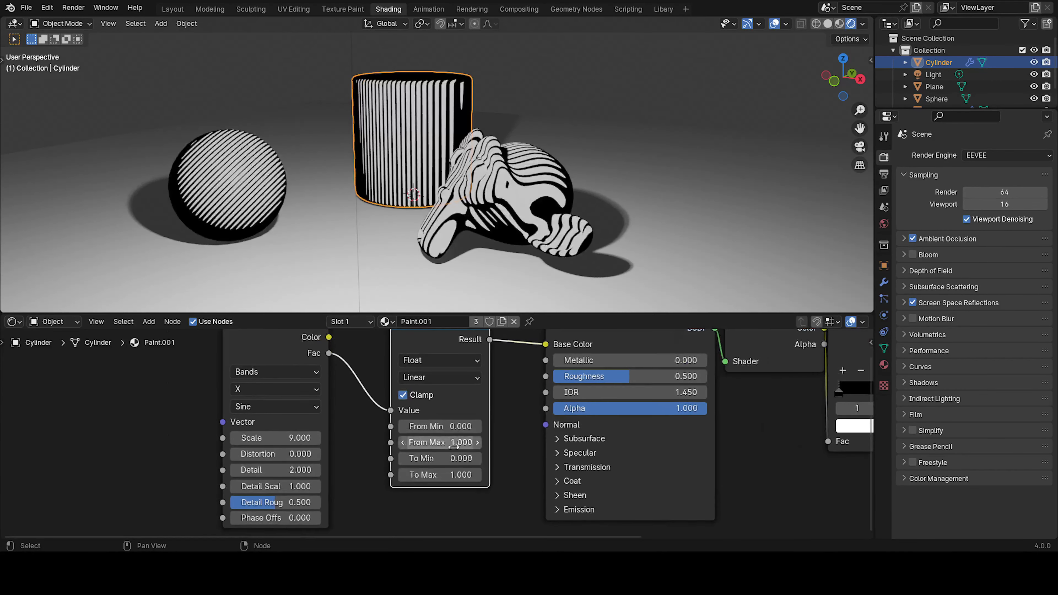
drag(442, 463, 464, 459)
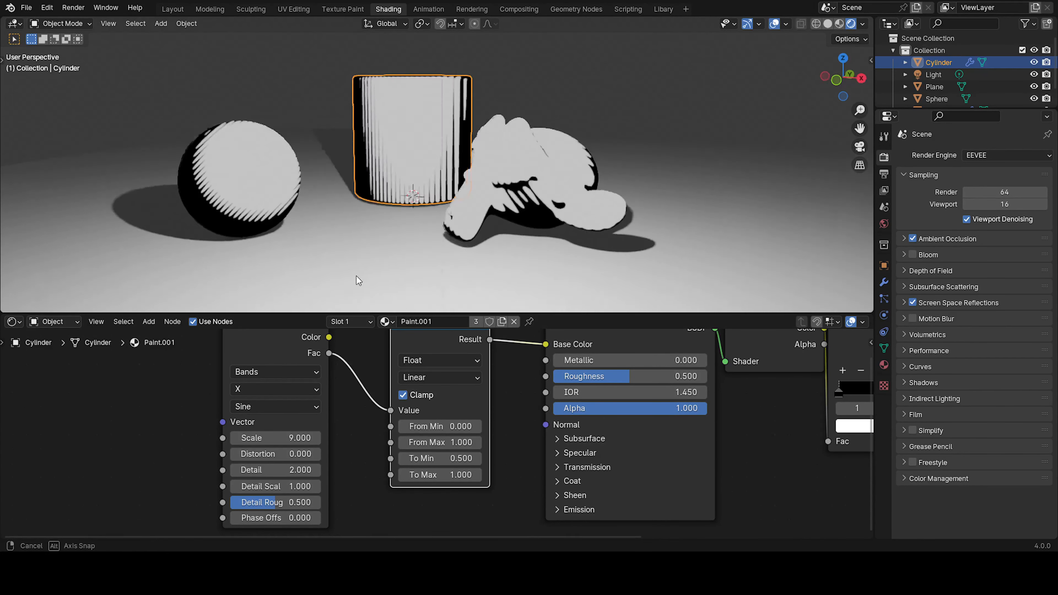
scroll(369, 219, up, 5)
scroll(352, 230, up, 3)
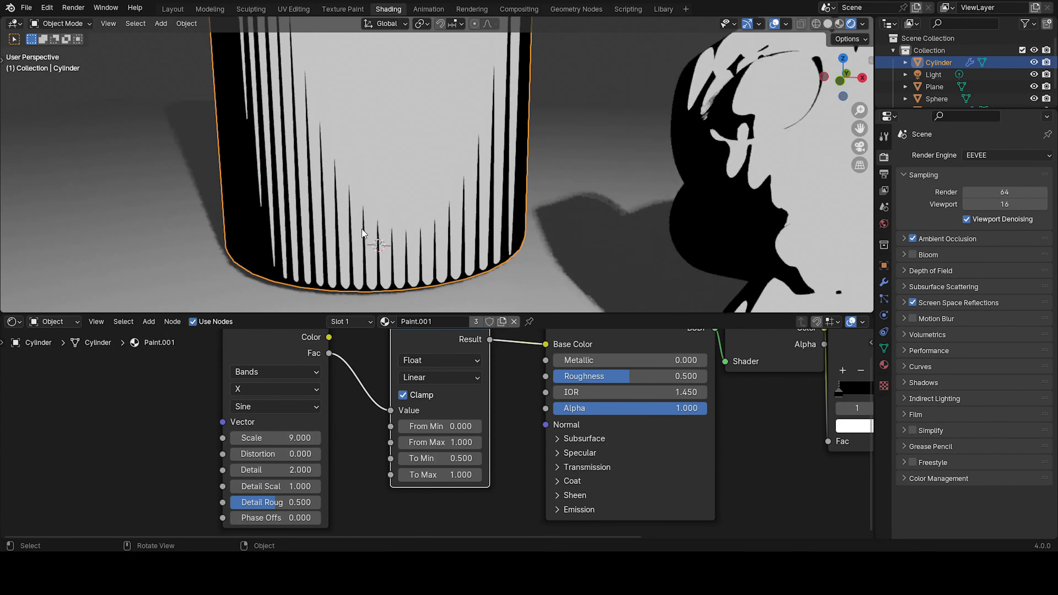
scroll(336, 261, down, 8)
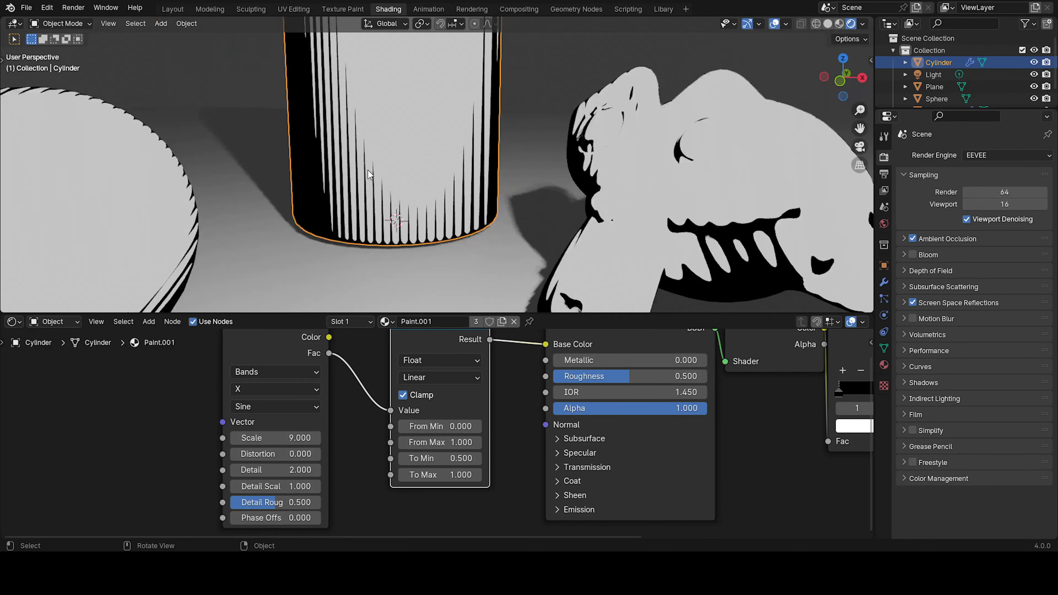
middle_drag(336, 261, 433, 207)
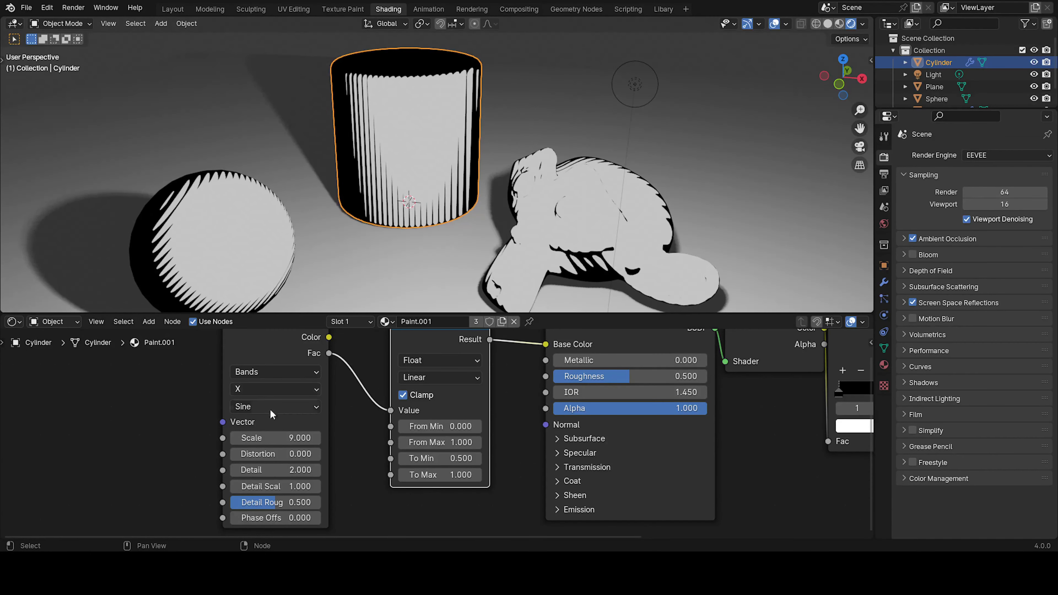
- Try the Z bands direction on the Wave Texture, then change it to Diagonal
click(270, 389)
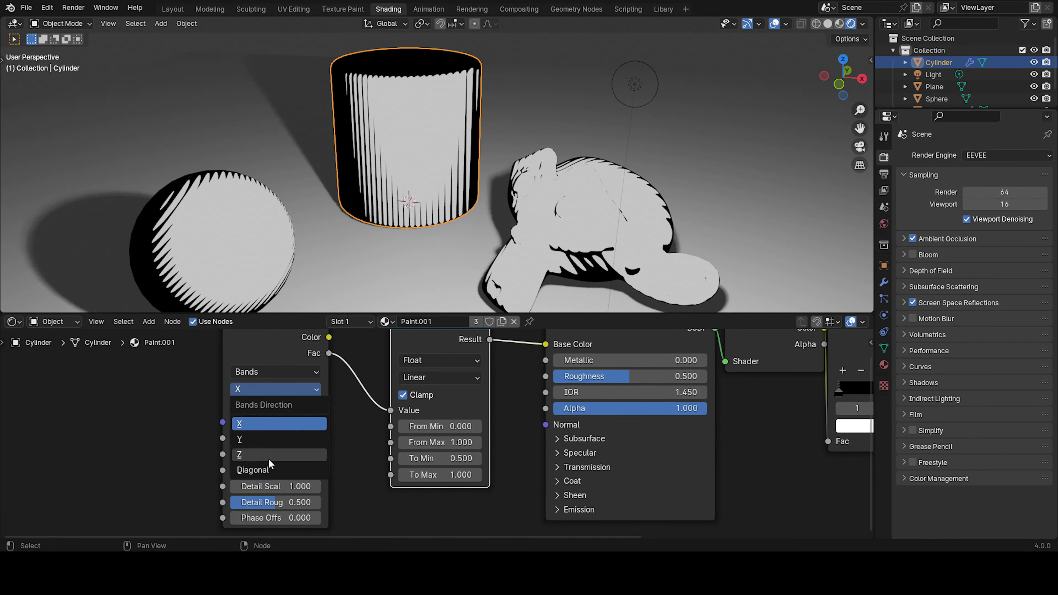
click(268, 457)
click(281, 389)
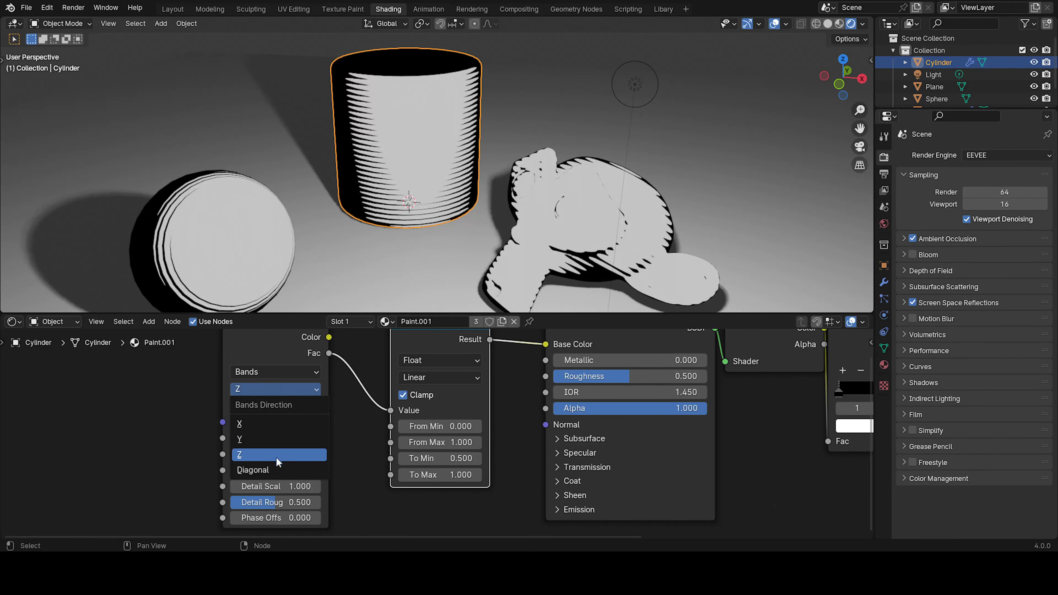
click(273, 471)
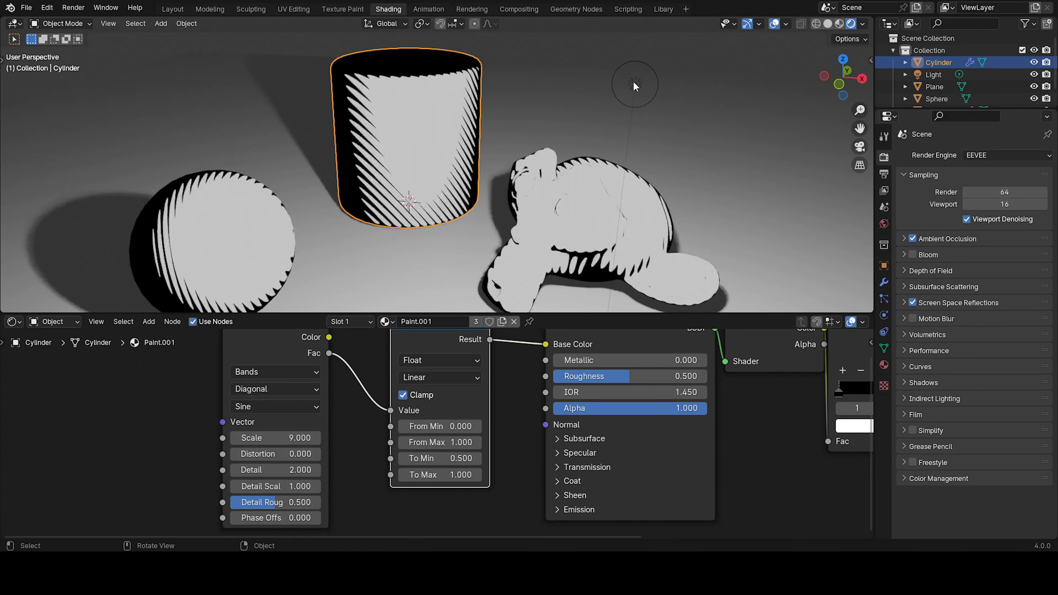
- Try moving the light to see how the diagonal hatching follows it
click(636, 84)
key(g)
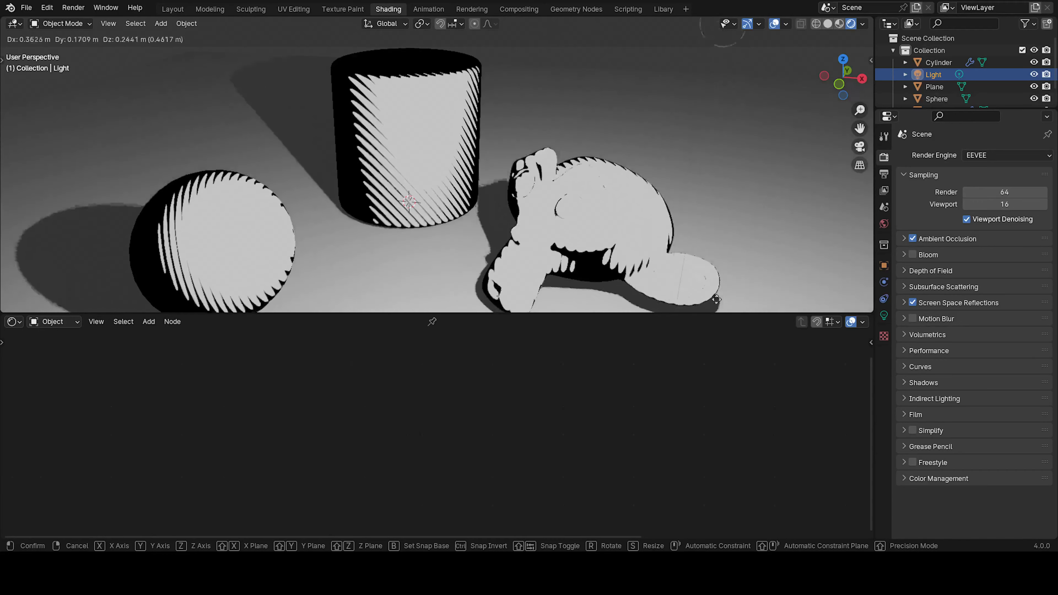
right_click(442, 125)
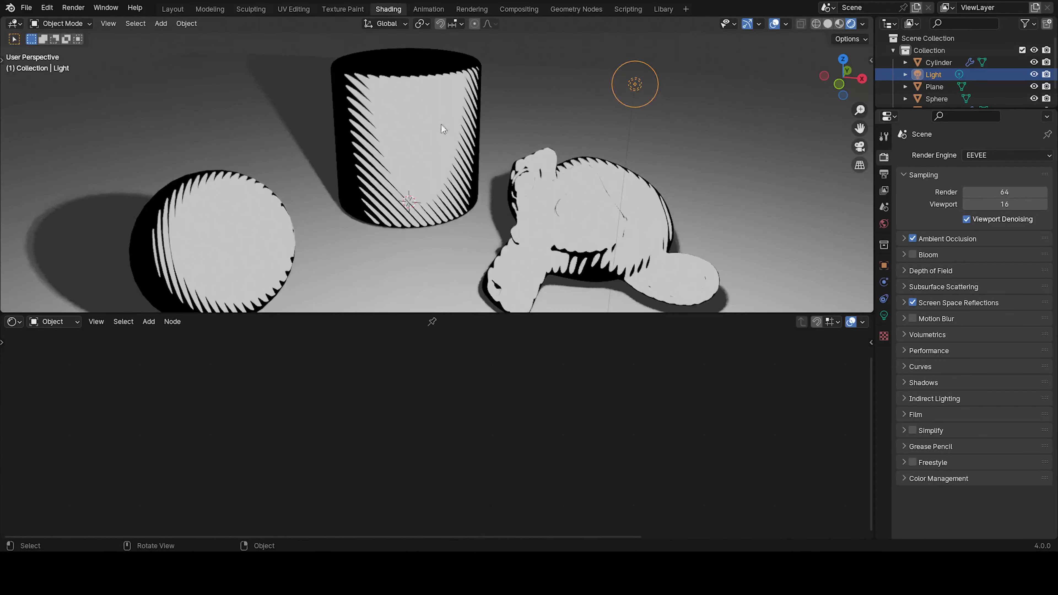
- Reposition the light above the monkey head from two viewing angles, then select the cylinder again
scroll(492, 200, down, 4)
middle_drag(524, 249, 419, 288)
key(g)
click(791, 251)
middle_drag(792, 251, 778, 219)
key(g)
click(378, 250)
middle_drag(378, 250, 530, 237)
click(374, 145)
scroll(402, 447, down, 4)
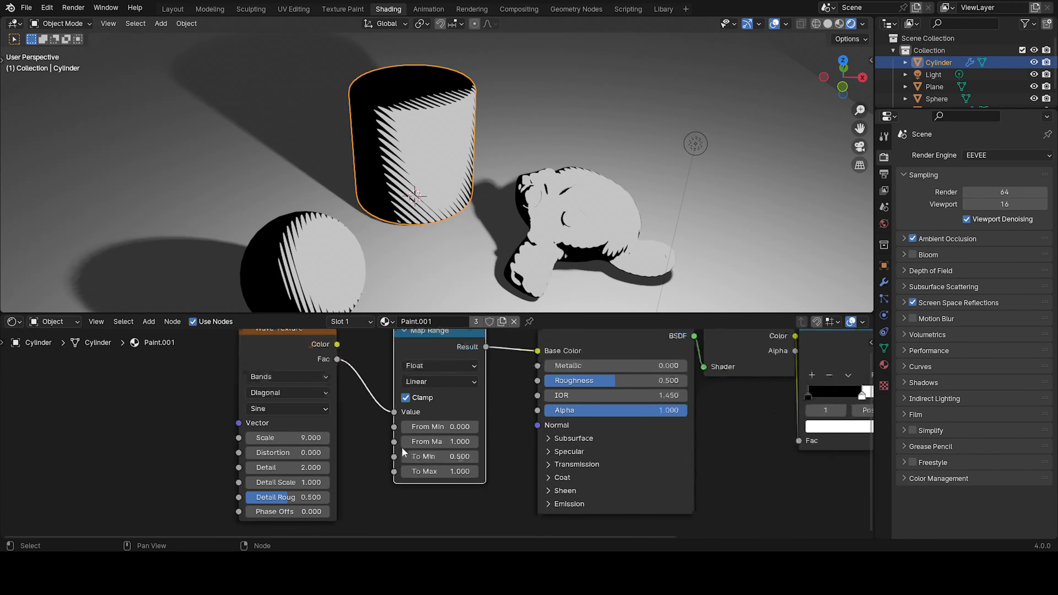
middle_drag(259, 379, 324, 392)
click(419, 374)
key(shift+a)
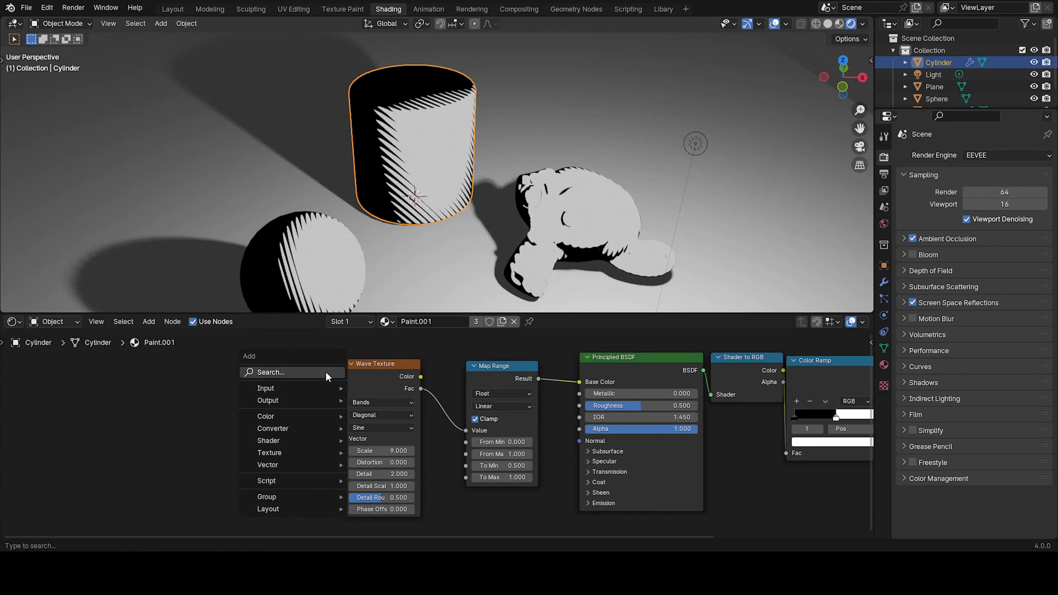
mouse_move(288, 450)
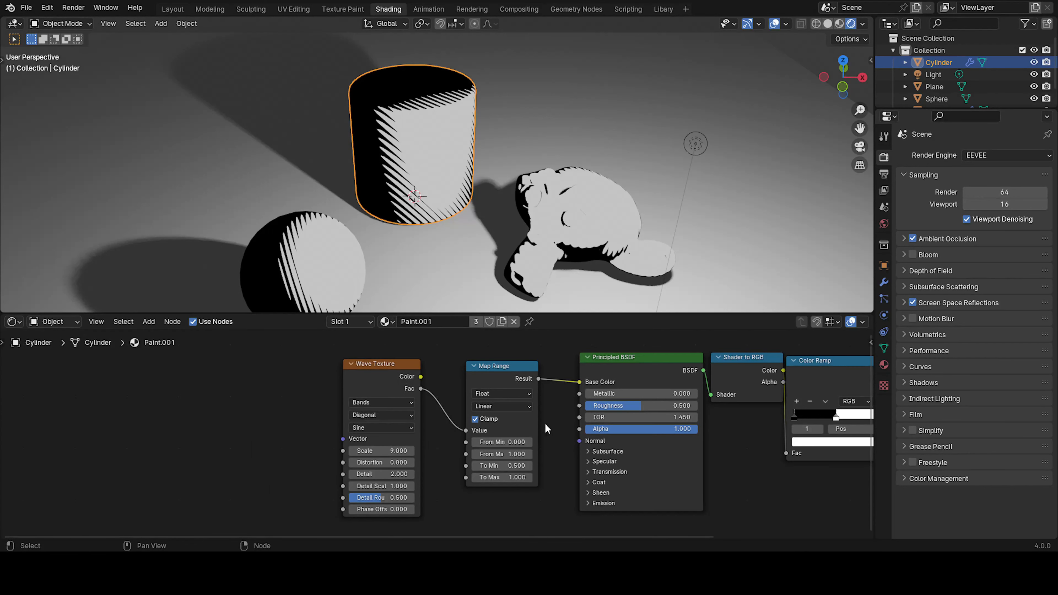
- Arrange the Wave Texture, Map Range, Principled BSDF, Shader to RGB and Color Ramp nodes closely side by side in one row
drag(507, 381, 543, 374)
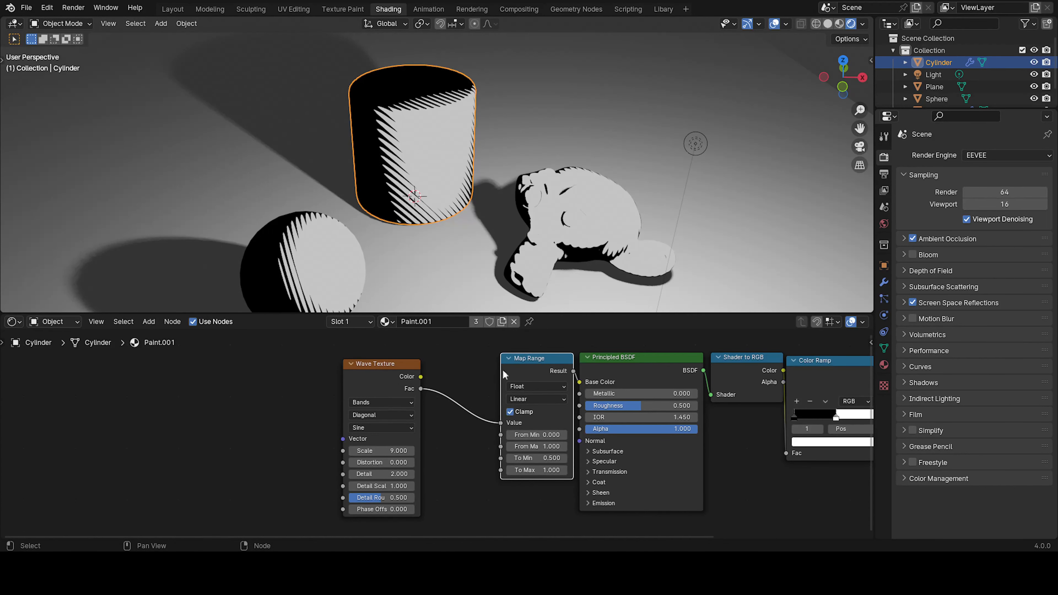
drag(368, 377, 463, 375)
key(Home)
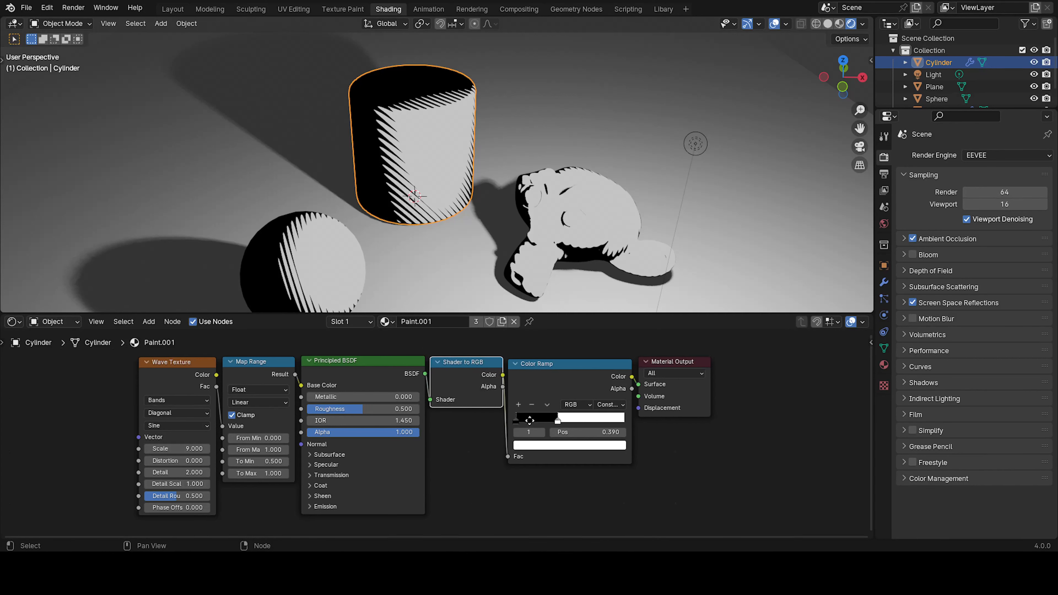
middle_drag(540, 419, 423, 430)
scroll(422, 430, up, 1)
drag(468, 382, 469, 383)
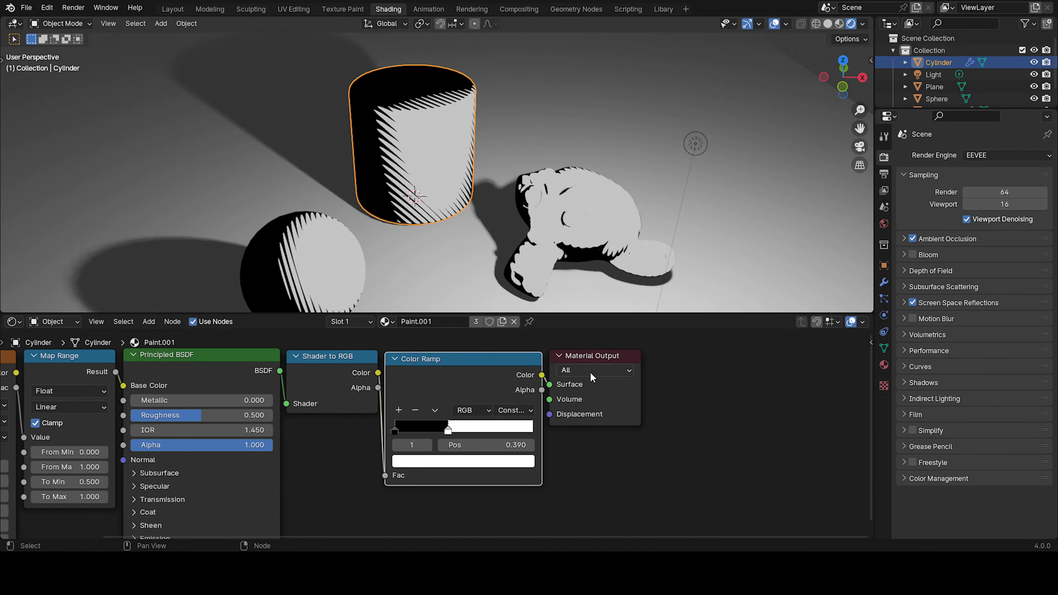
- Set the Color Ramp's white stop to position 0.461
mouse_move(450, 429)
mouse_down()
mouse_move(486, 432)
mouse_move(458, 431)
mouse_up()
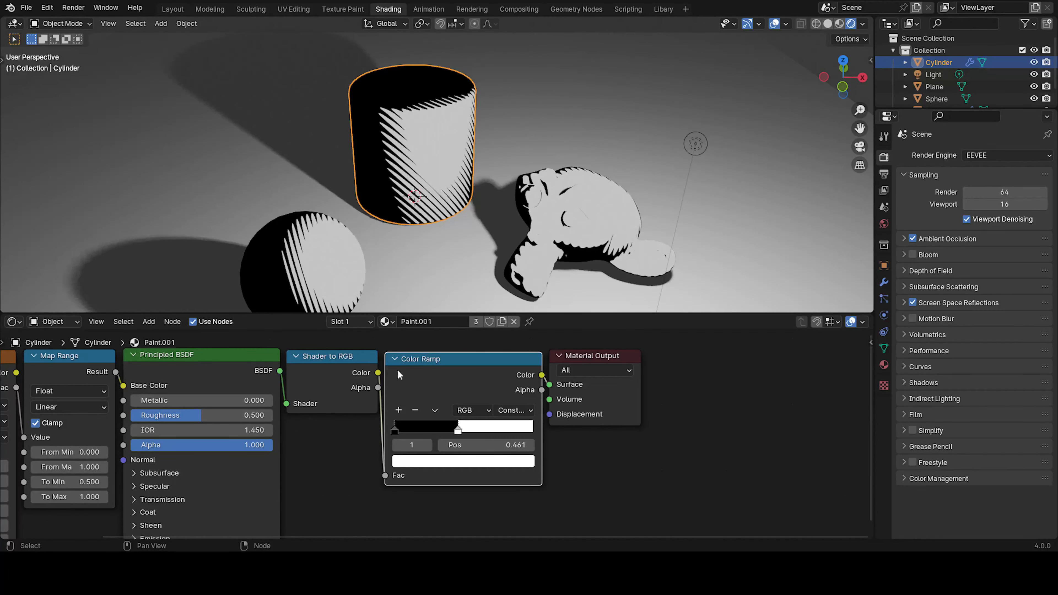
click(333, 382)
scroll(377, 417, down, 2)
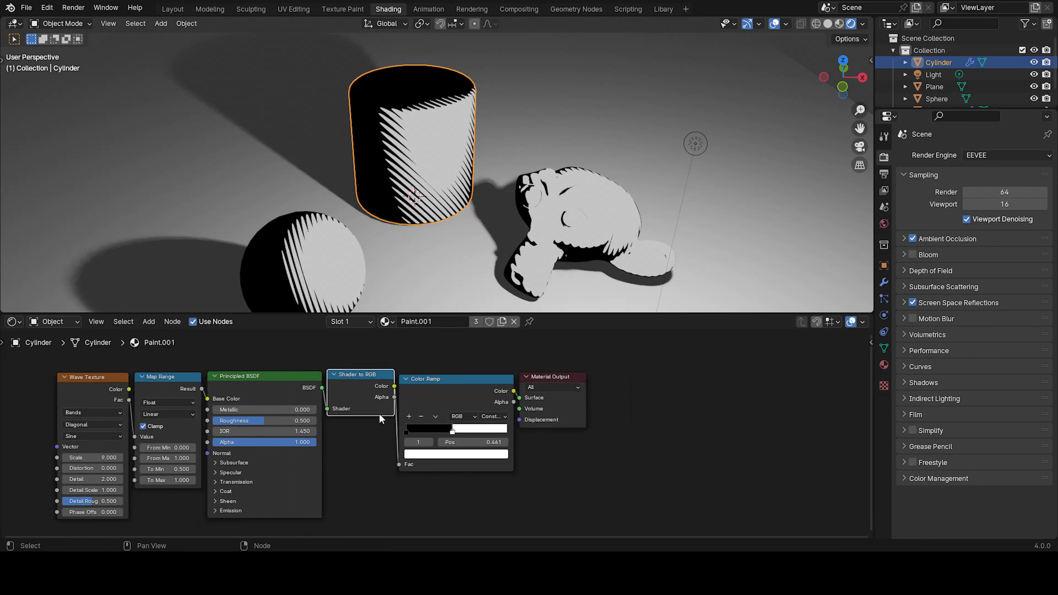
- Move the Shader to RGB and Color Ramp nodes up above the rest of the node row
drag(394, 370, 492, 463)
scroll(488, 459, down, 4)
key(g)
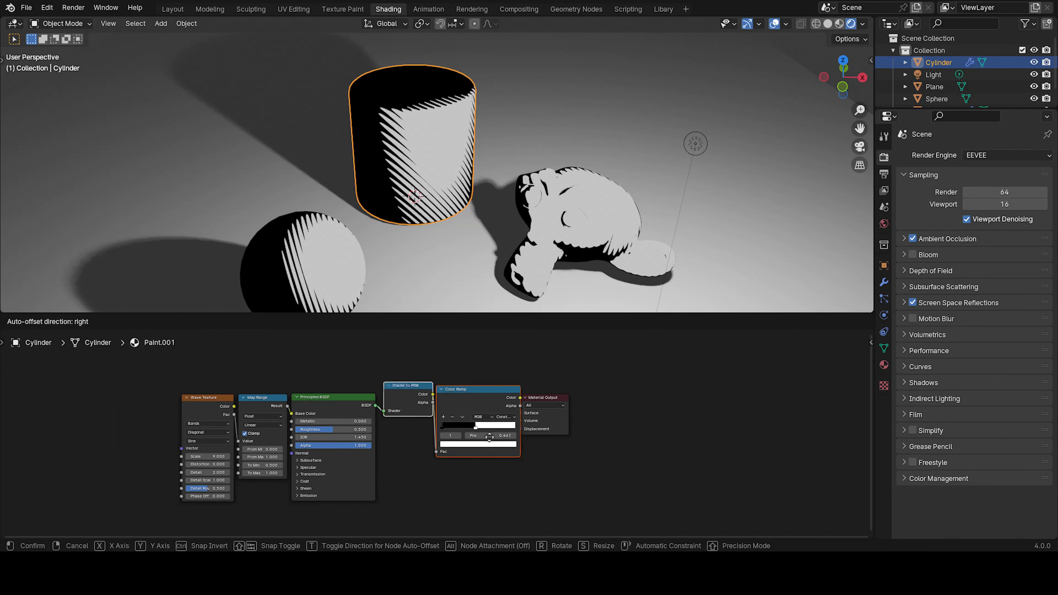
click(473, 391)
scroll(468, 421, down, 2)
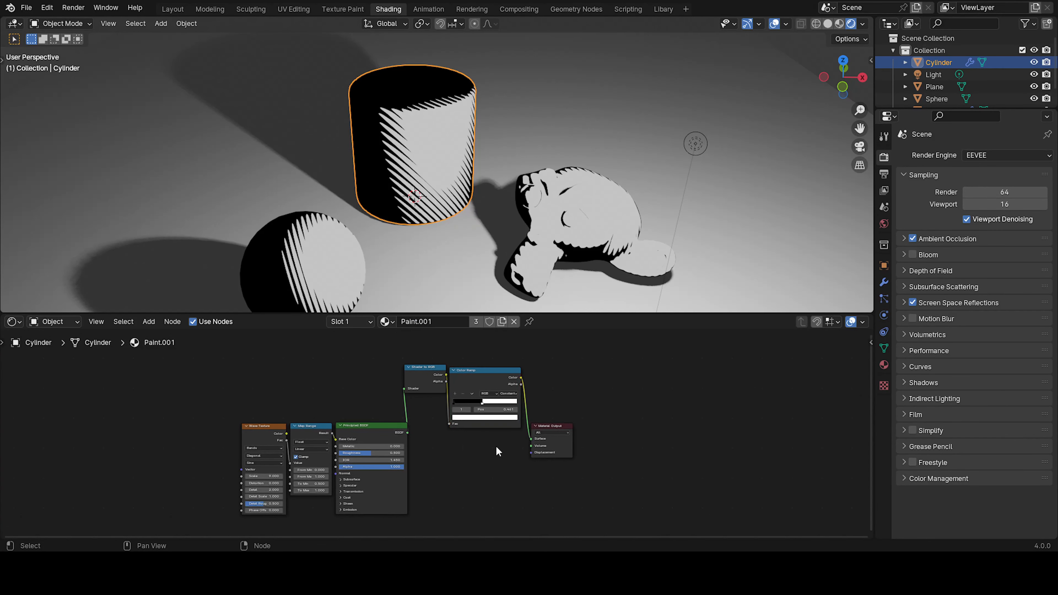
drag(424, 376, 415, 382)
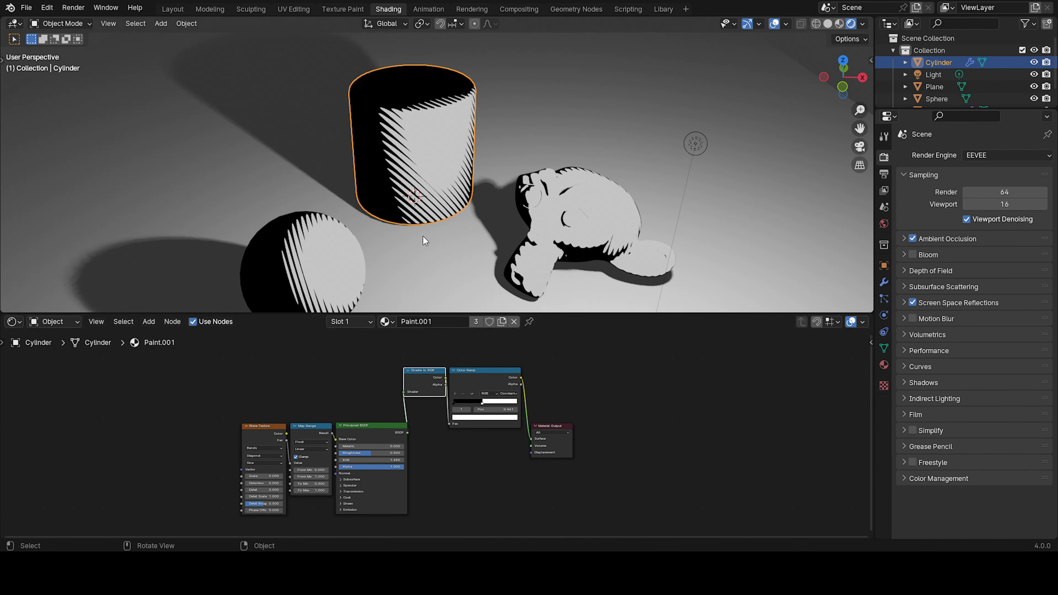
- Bring the Shader to RGB and Color Ramp nodes back into line between the Principled BSDF and the Material Output
scroll(417, 436, up, 2)
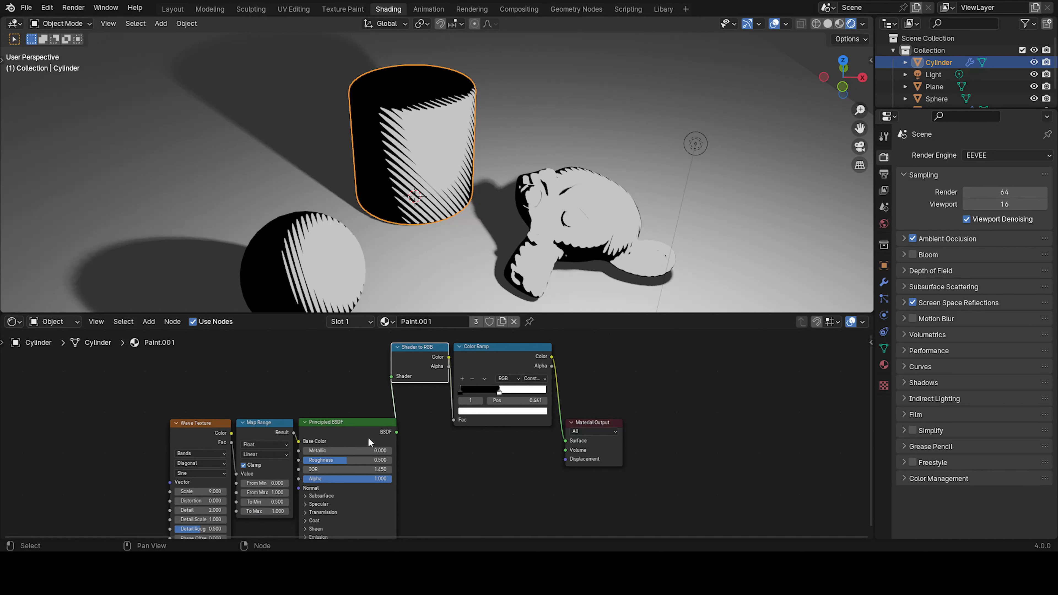
click(193, 429)
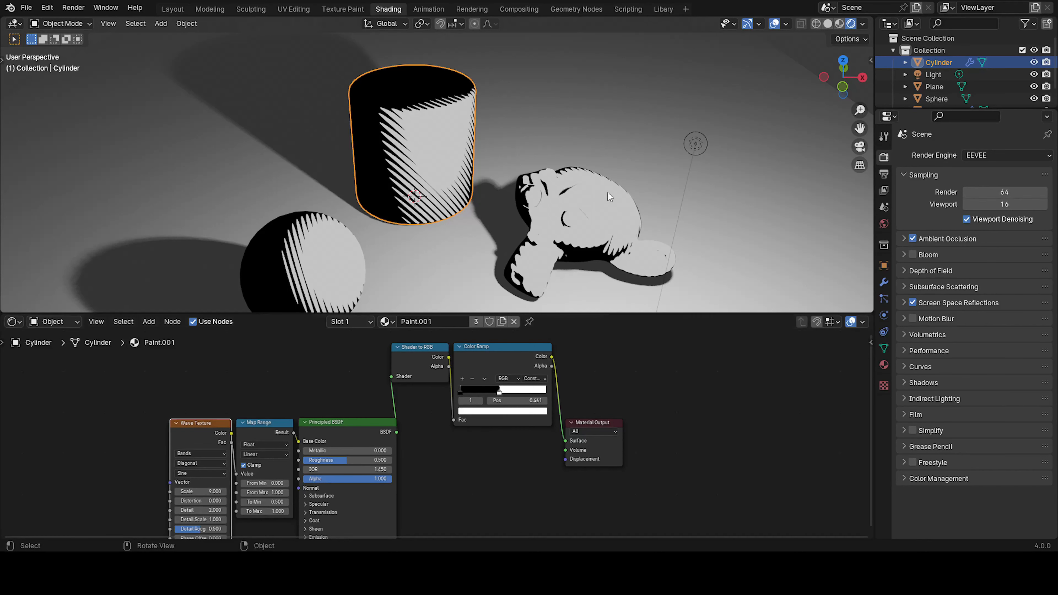
click(701, 143)
click(422, 124)
click(624, 390)
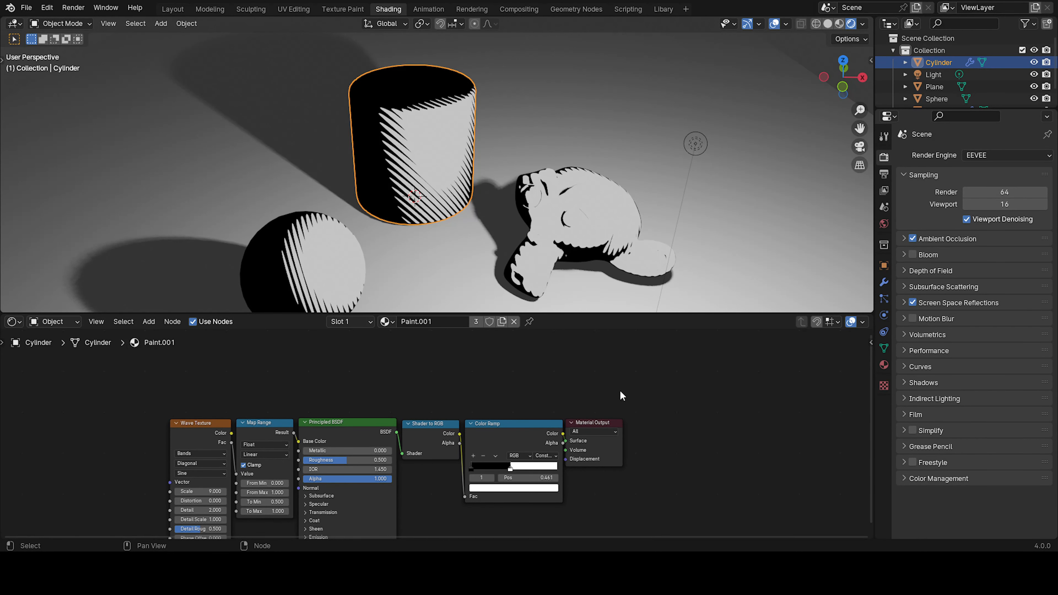
key(Home)
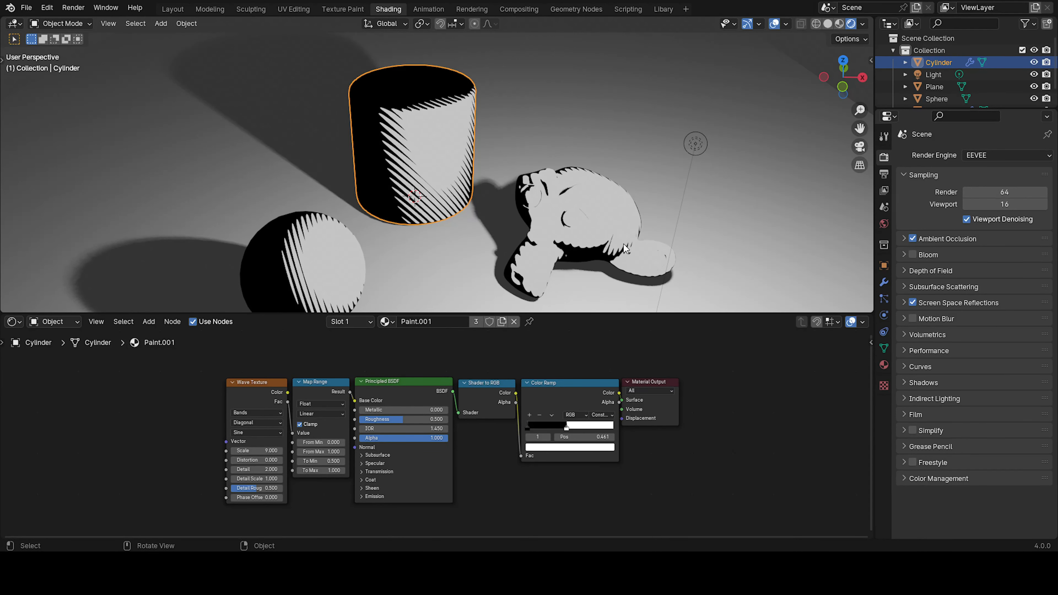